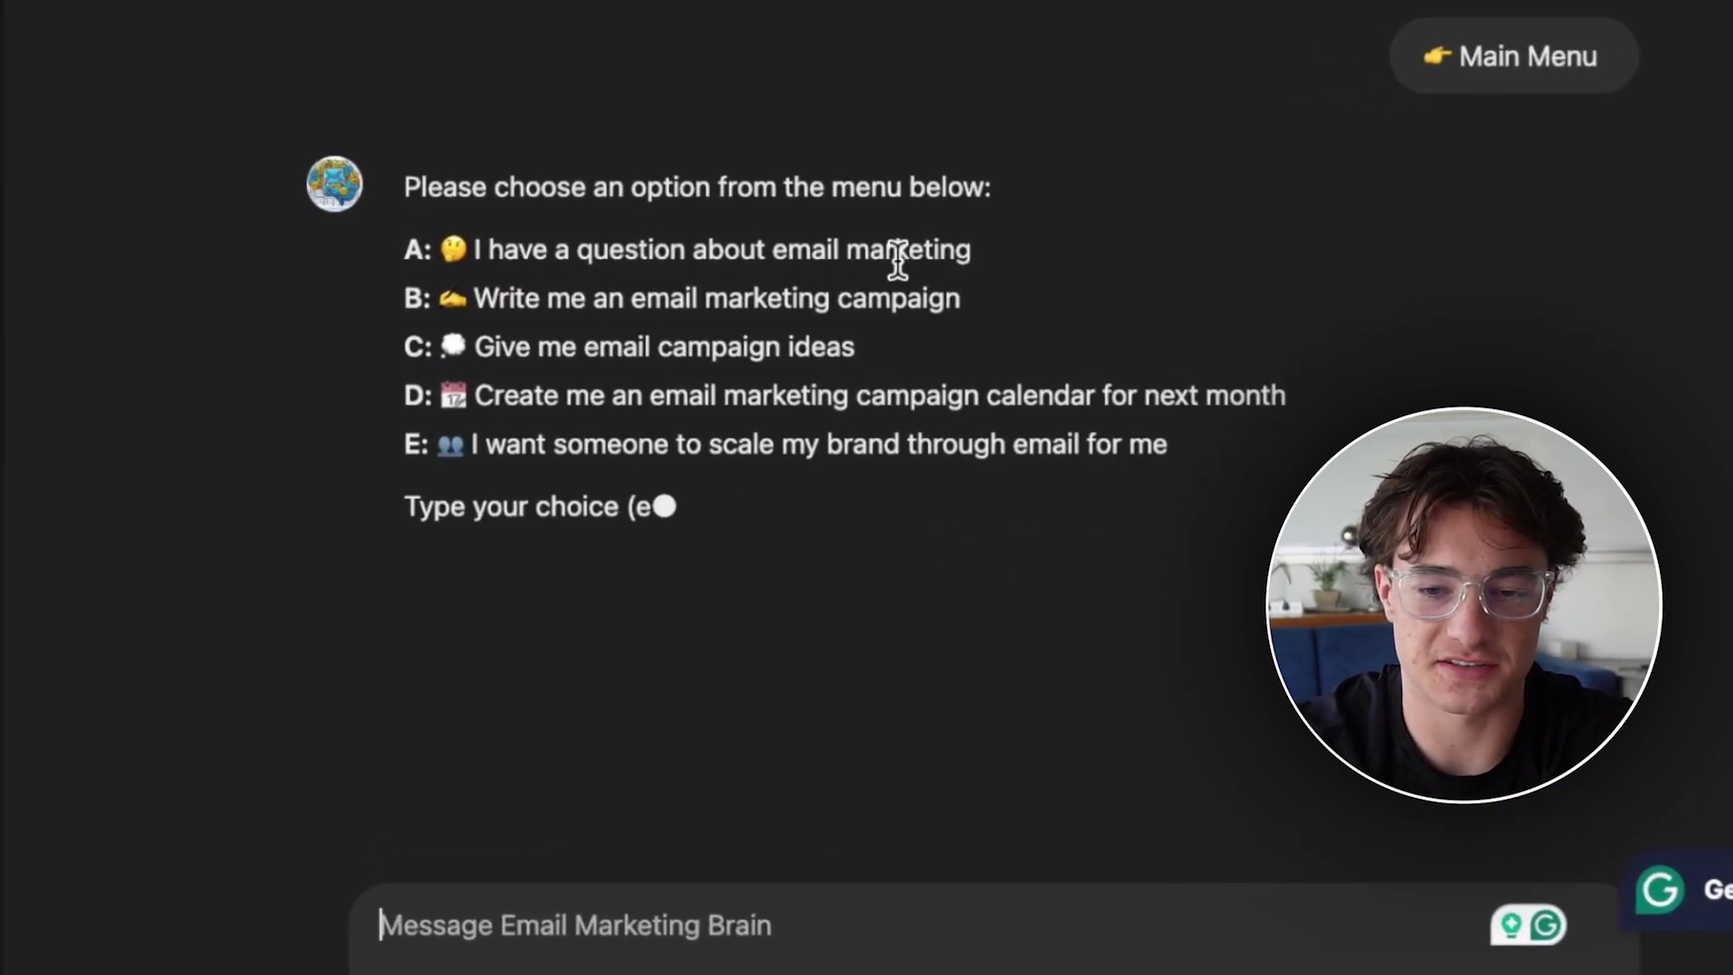
{"action": "triple_click", "coordinate": [638, 249]}
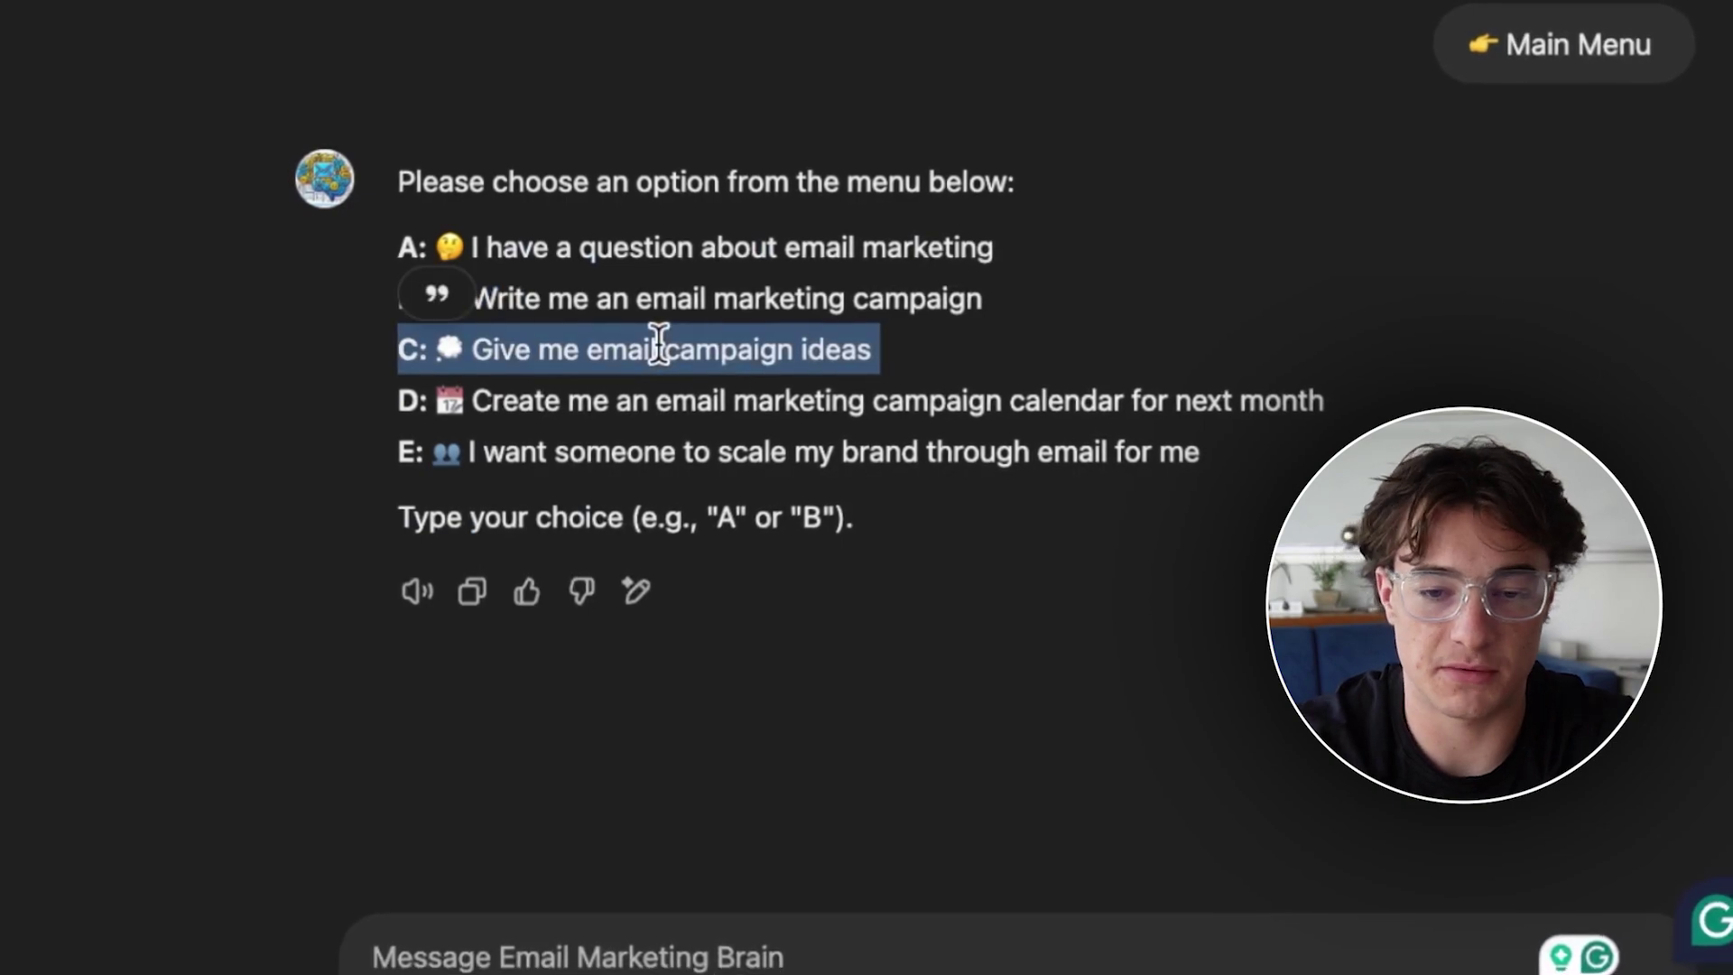
{"action": "triple_click", "coordinate": [665, 401]}
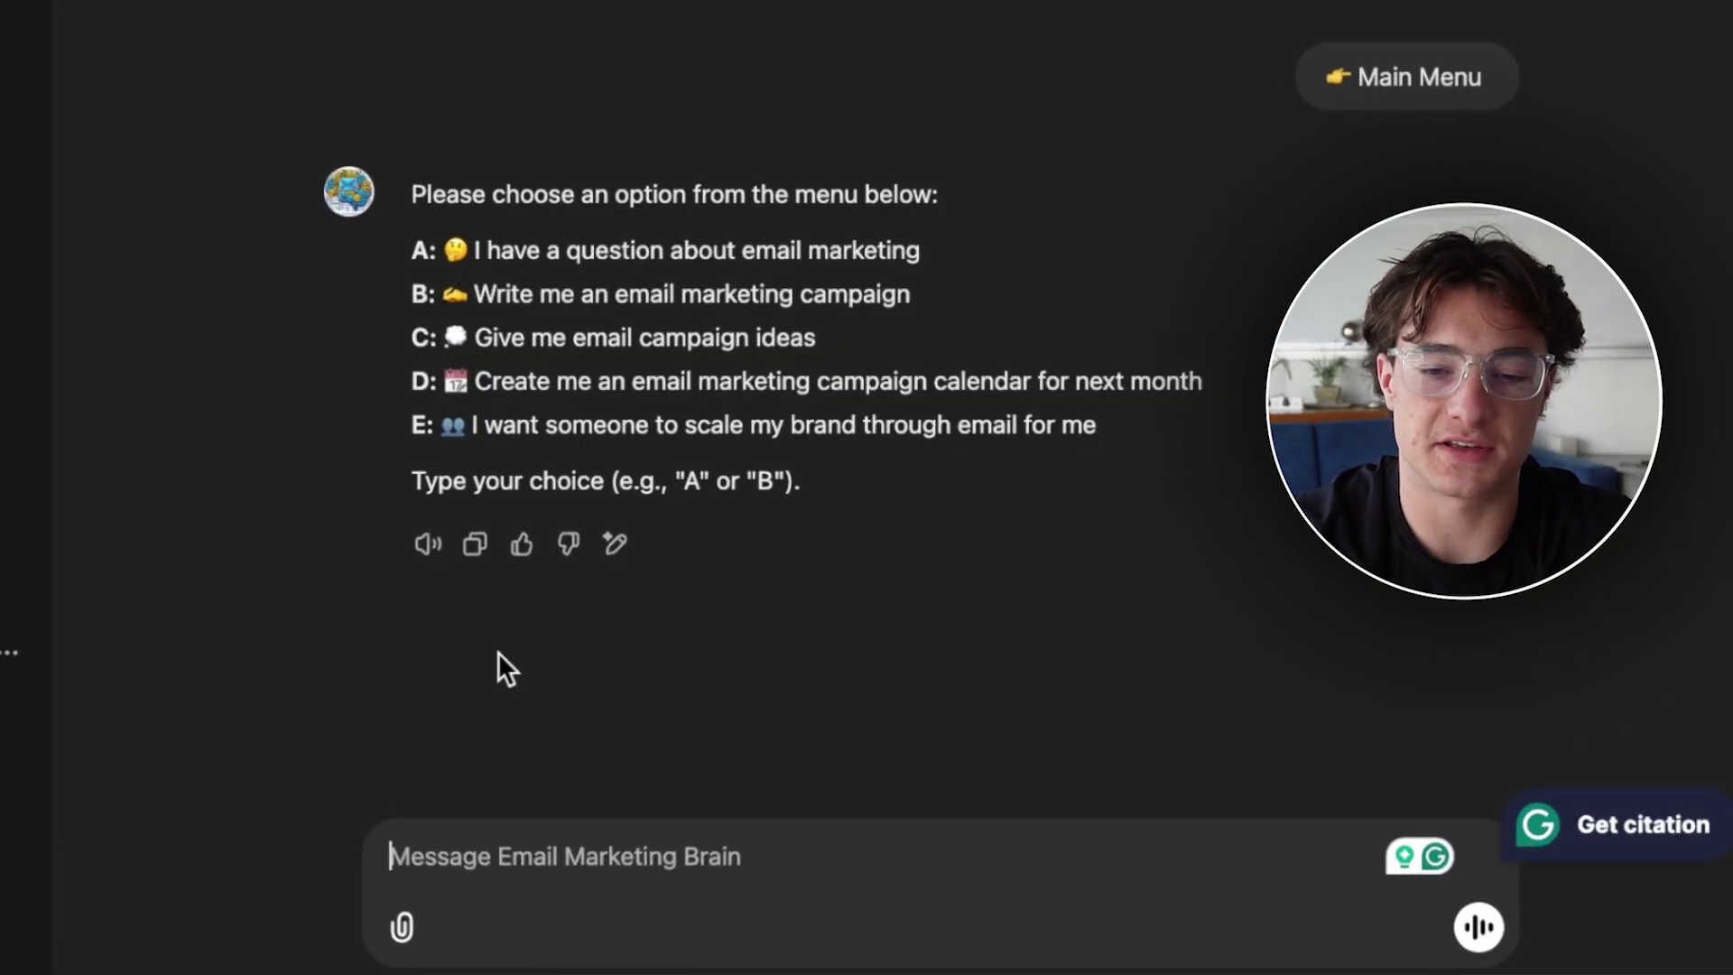
{"action": "triple_click", "coordinate": [546, 377]}
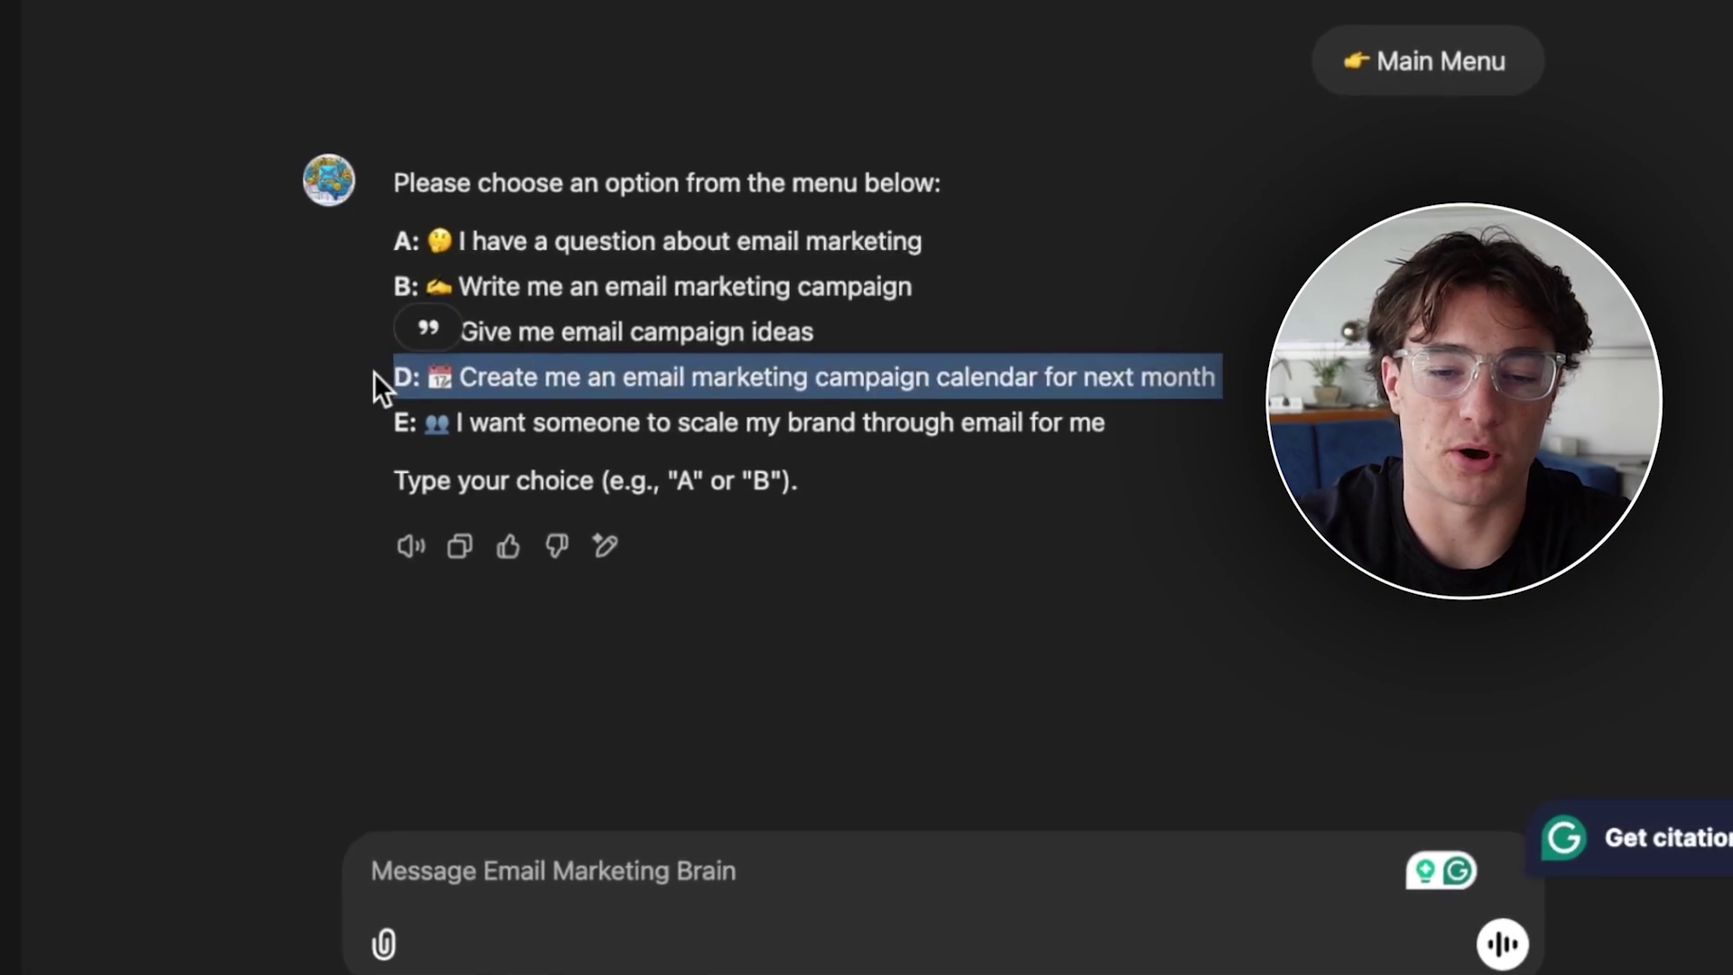
{"action": "triple_click", "coordinate": [583, 291]}
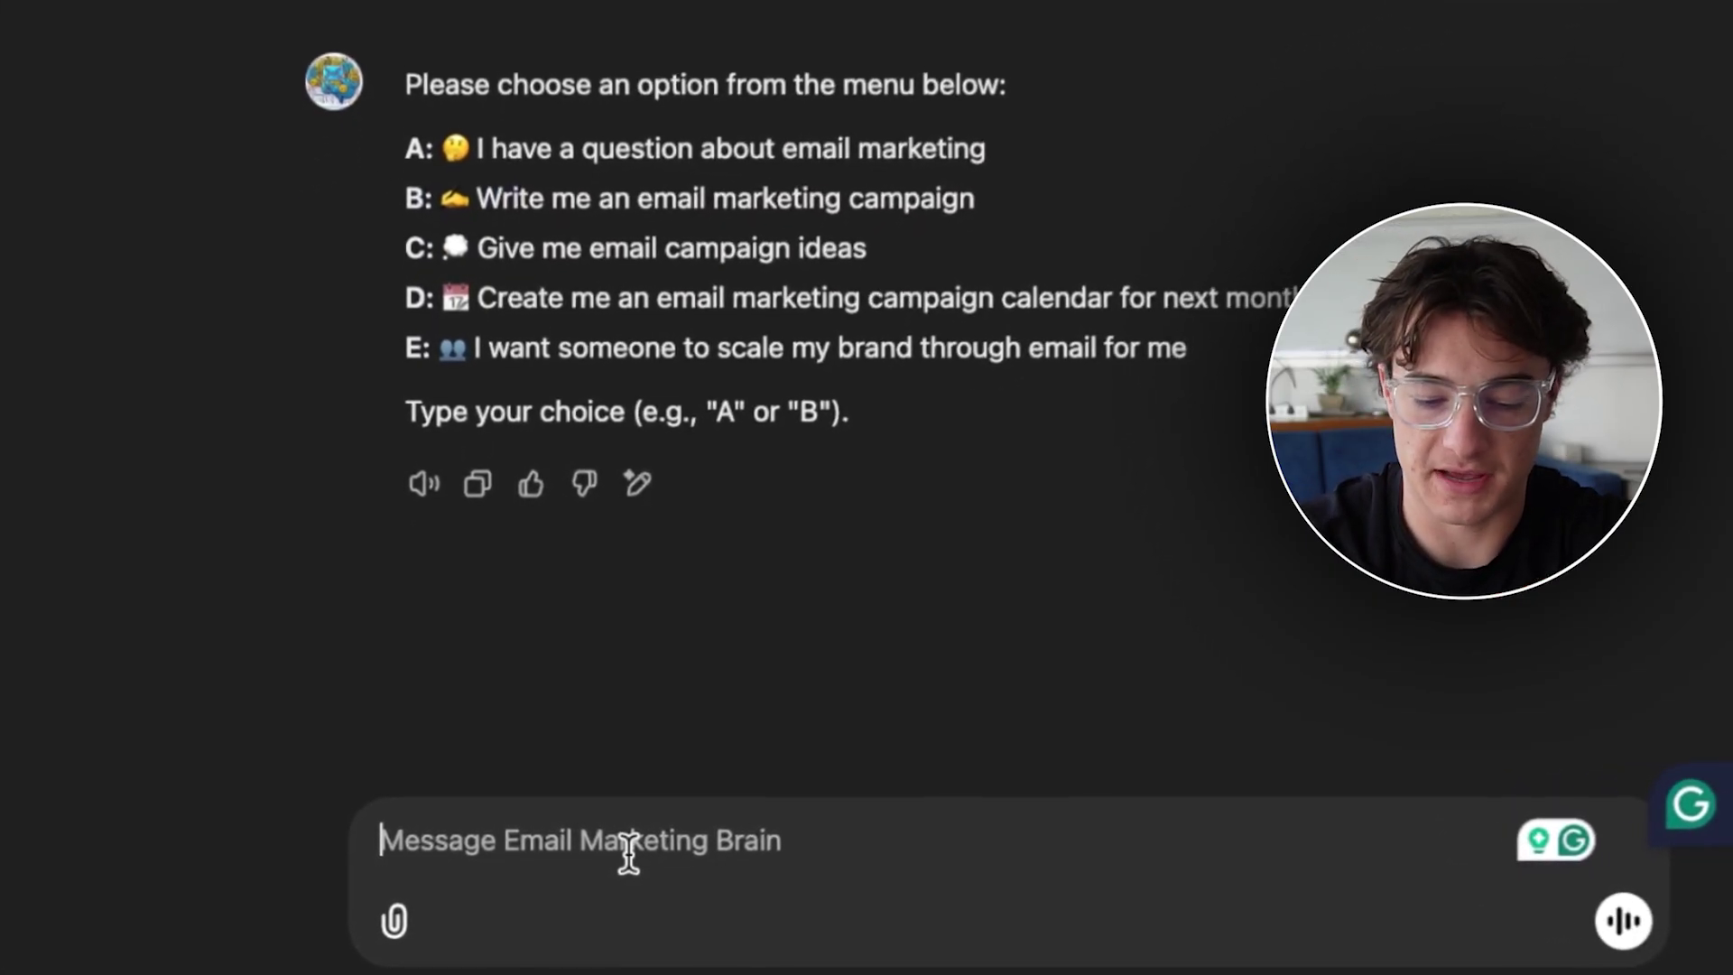
Choose the calendar option D and dismiss the Felix Gray mailing list popup
{"action": "type", "text": "D"}
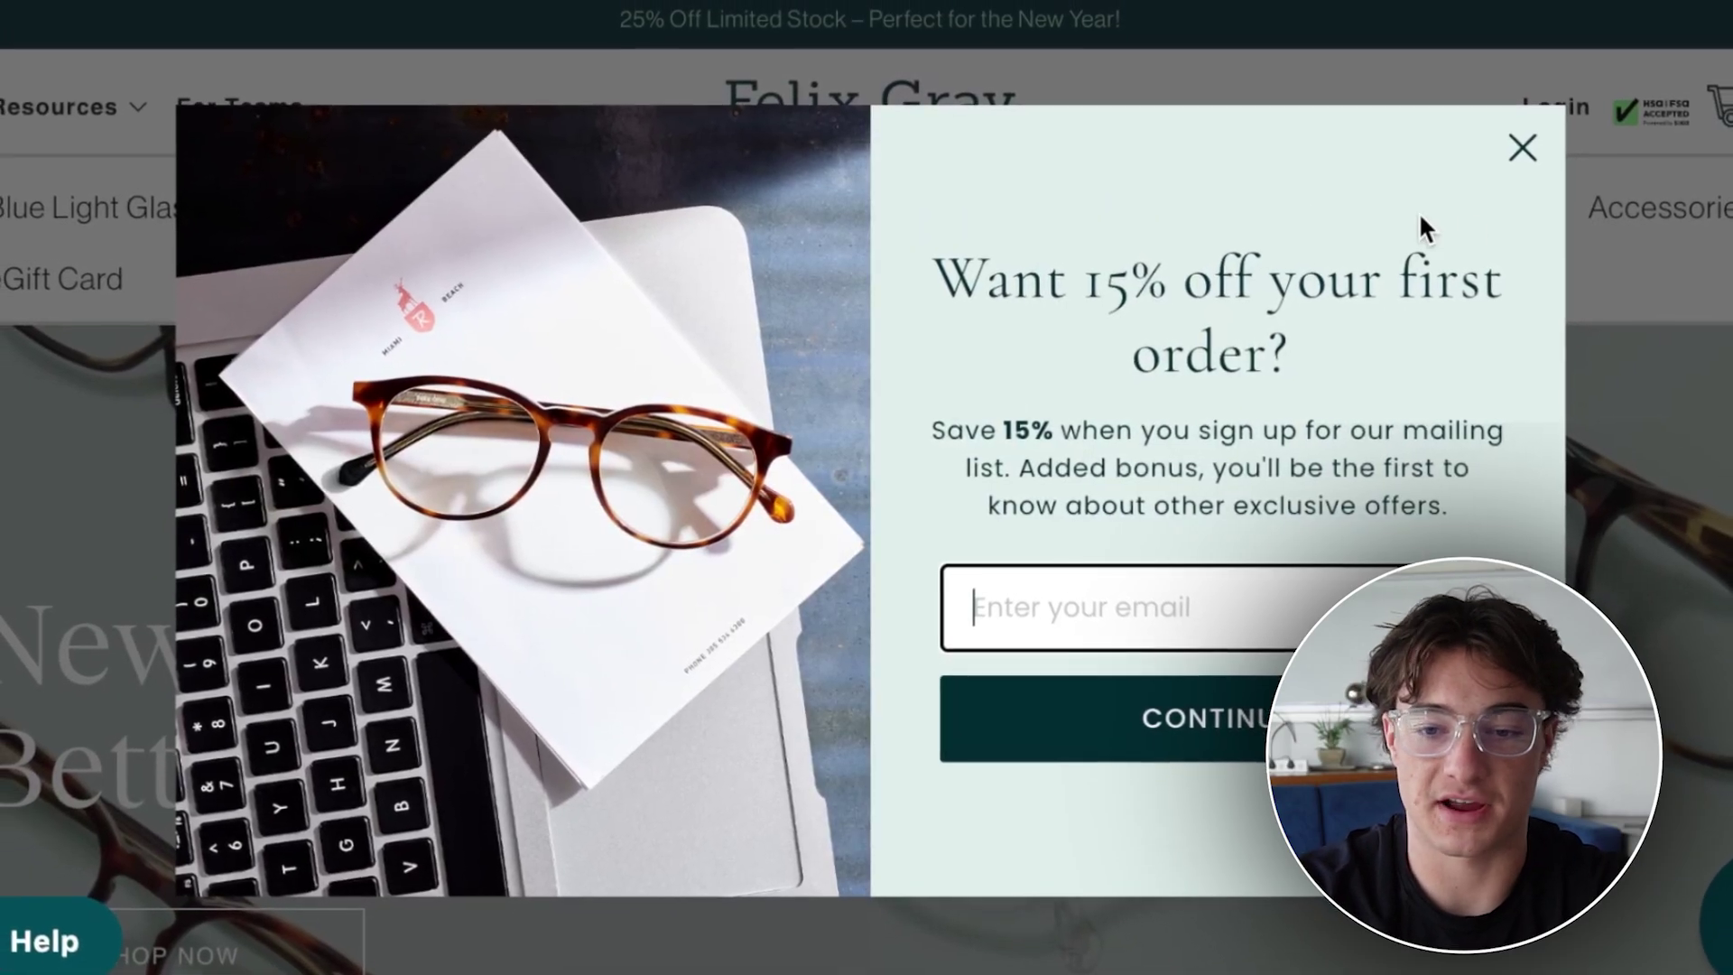
{"action": "left_click", "coordinate": [1541, 137]}
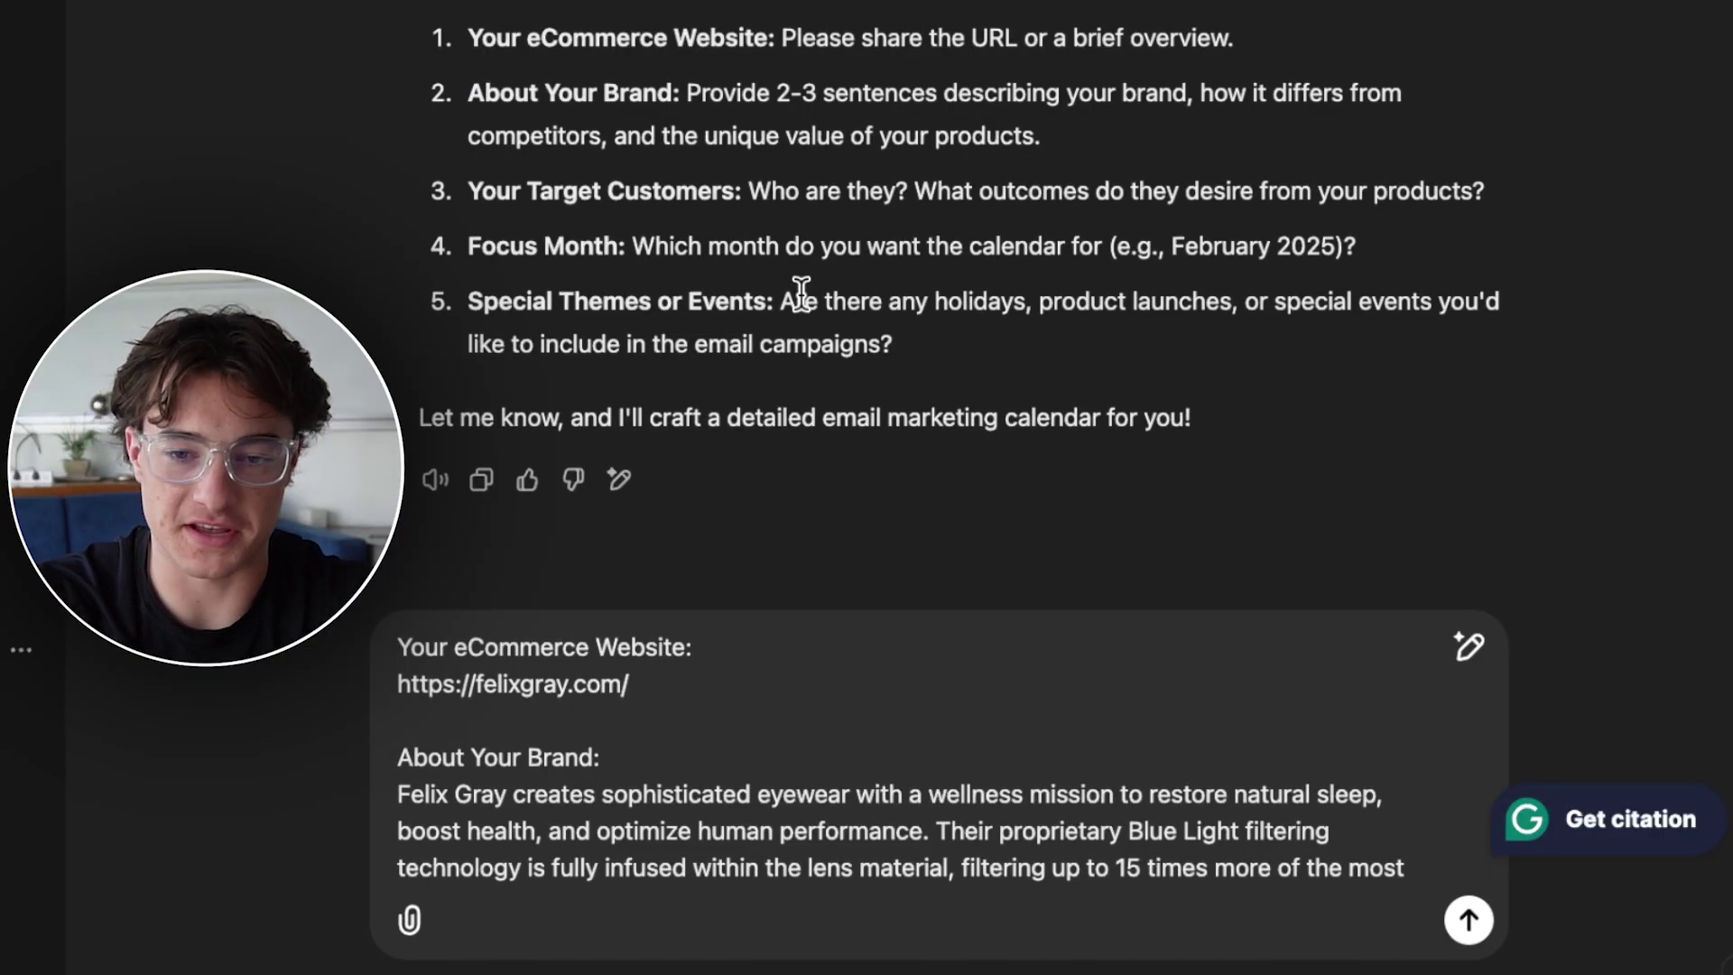
Add the target customers, February 2025 focus month and open-choice themes answers, then send them
{"action": "scroll", "coordinate": [801, 295], "scroll_direction": "up", "scroll_amount": 1}
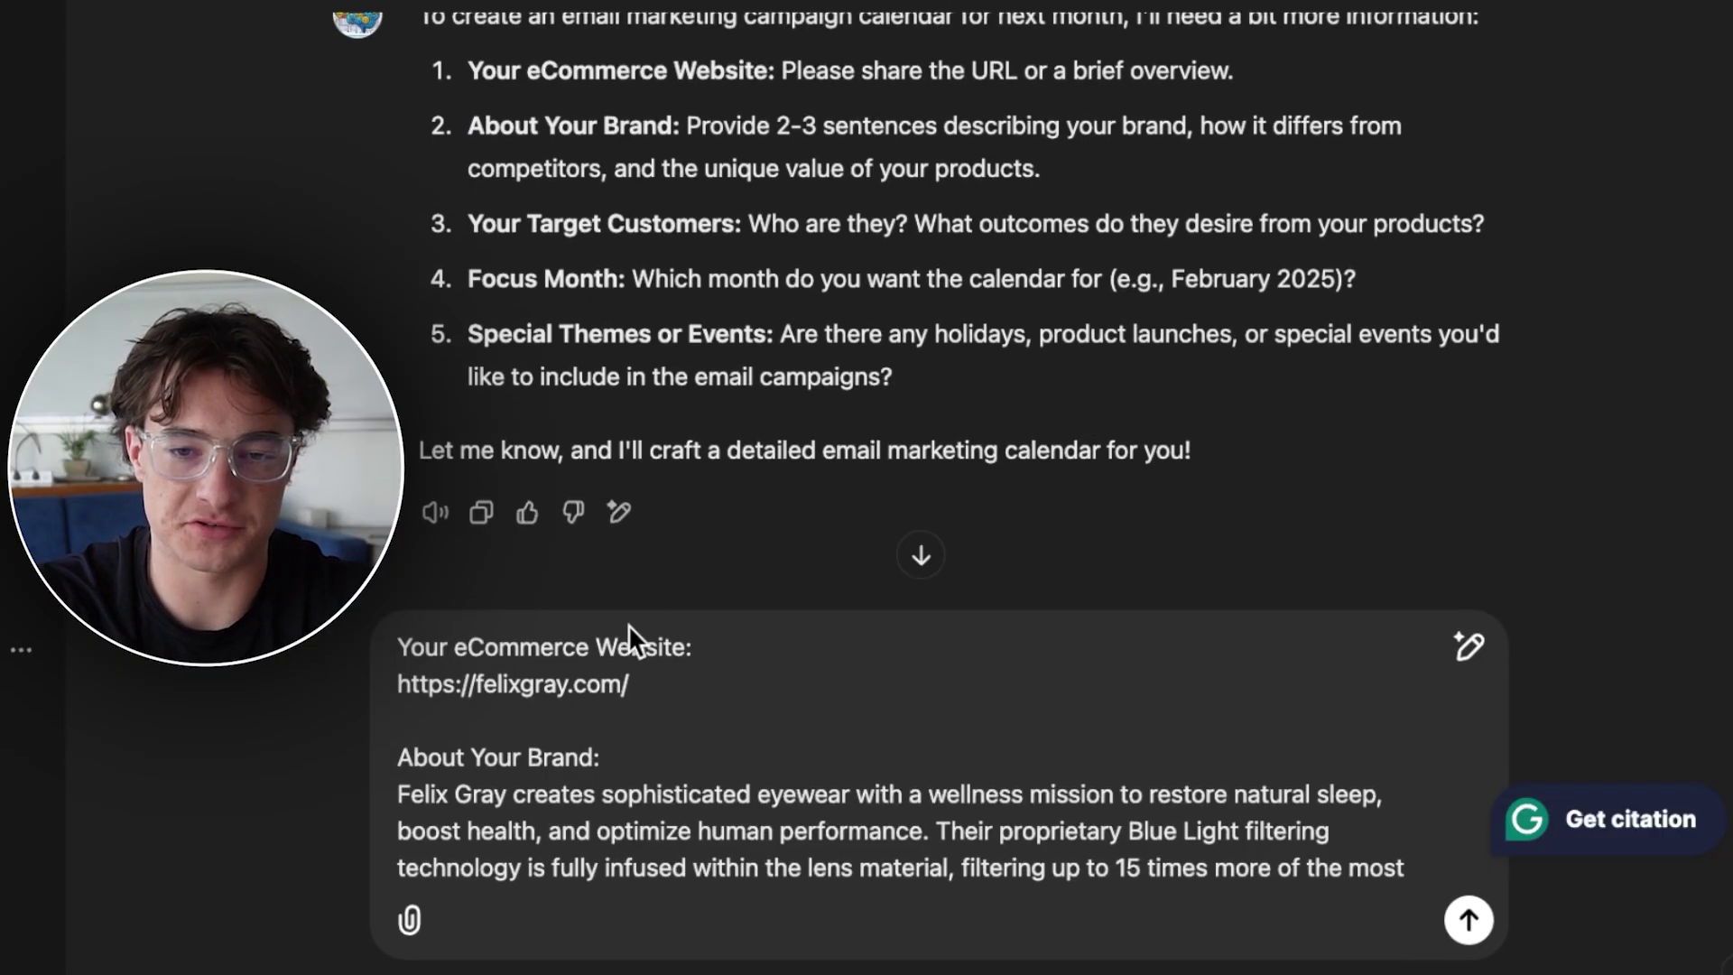
{"action": "scroll", "coordinate": [596, 735], "scroll_direction": "down", "scroll_amount": 3}
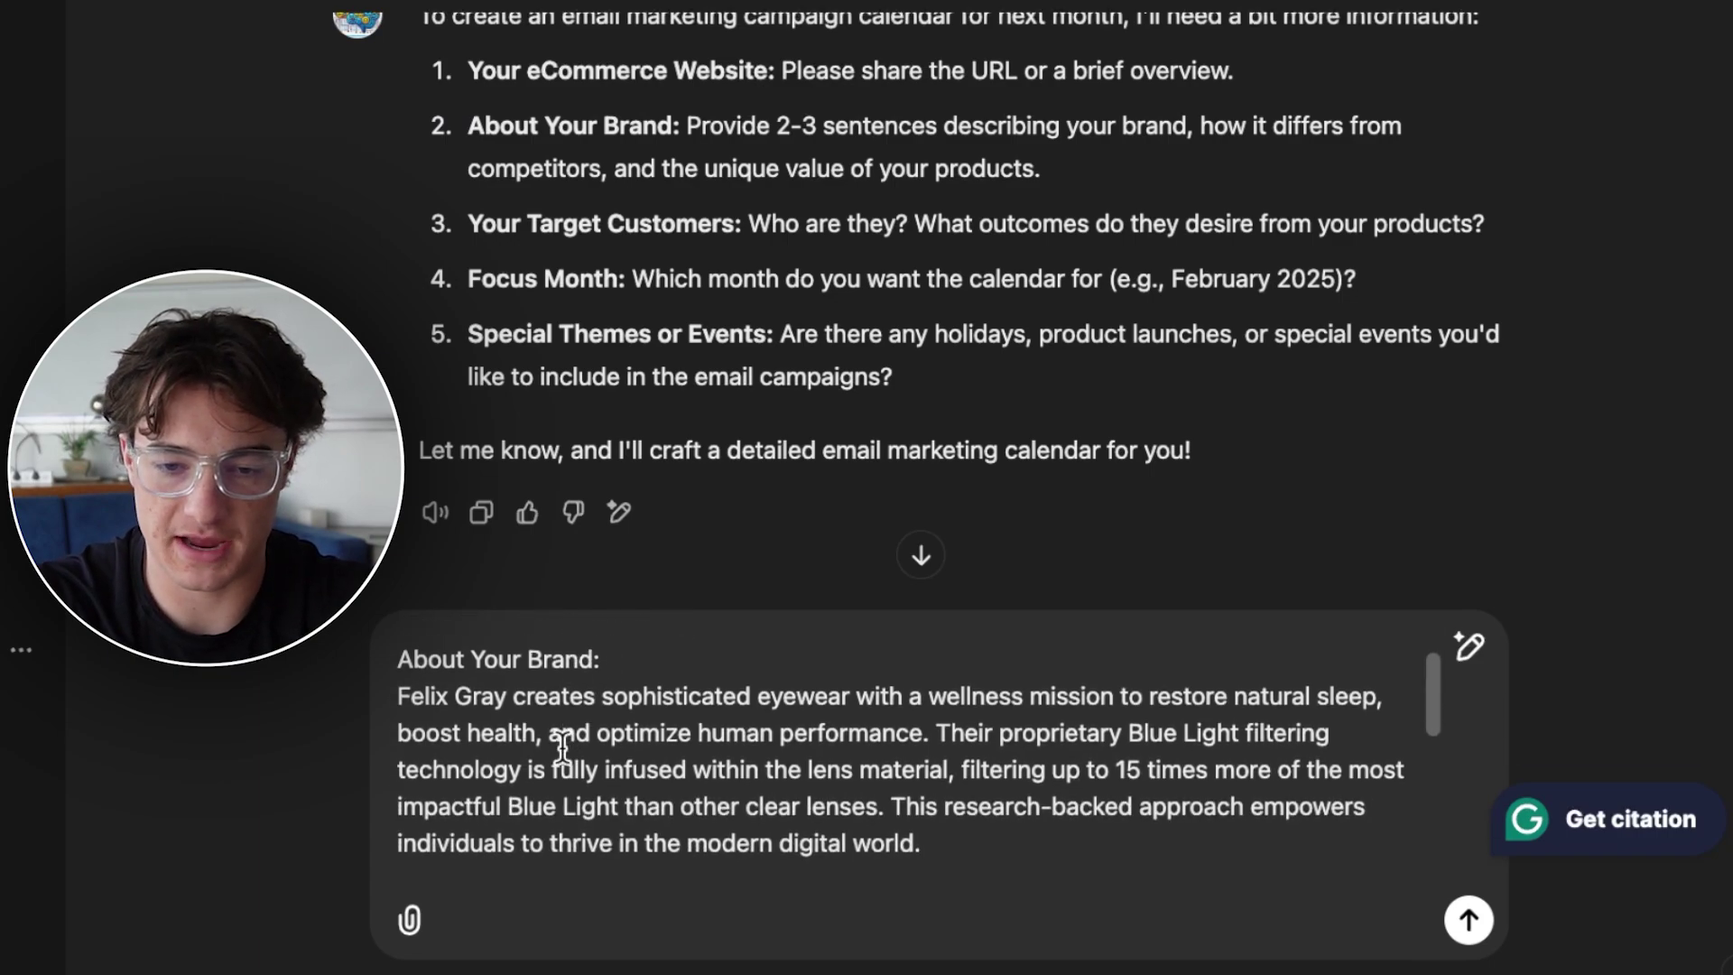
{"action": "left_click_drag", "start_coordinate": [970, 824], "coordinate": [480, 699]}
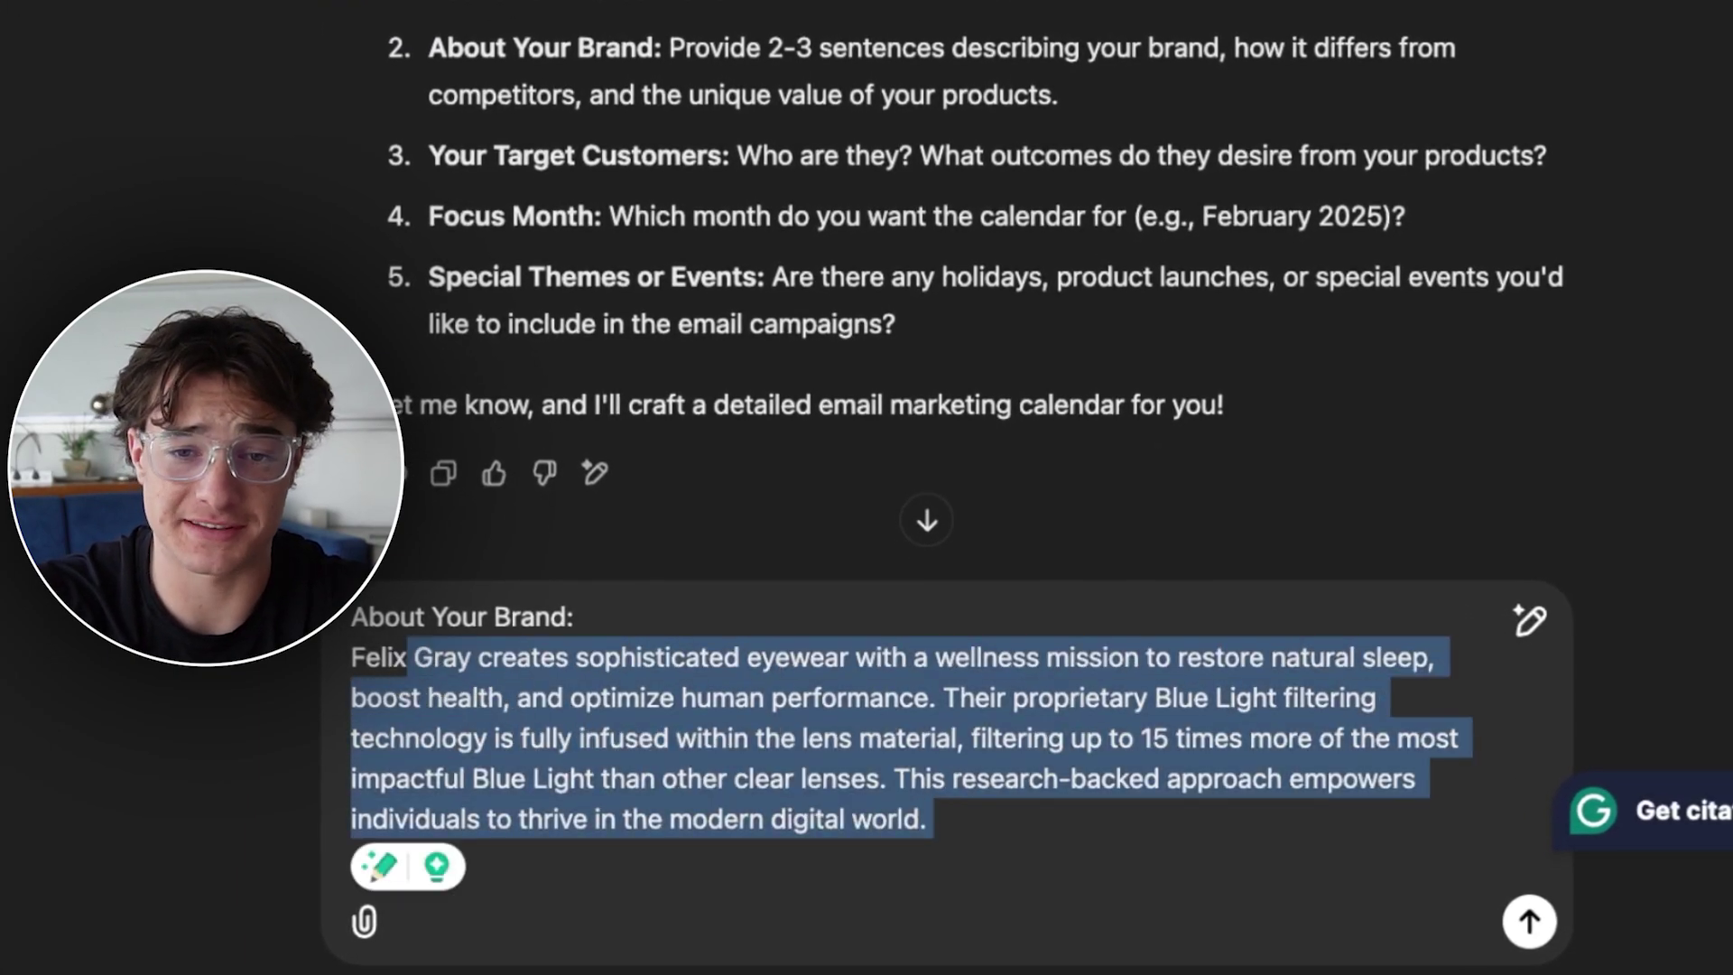
{"action": "type", "text": "Your Target Customers: Felix Gray targets individuals who spend significant time in front of digital screens, such as professionals, students, and gamers. These customers seek to alleviate symptoms of digital eye strain, including eye fatigue, headaches, and disrupted sleep patterns, by using eyewear that filters Blue Light and reduces glare."}
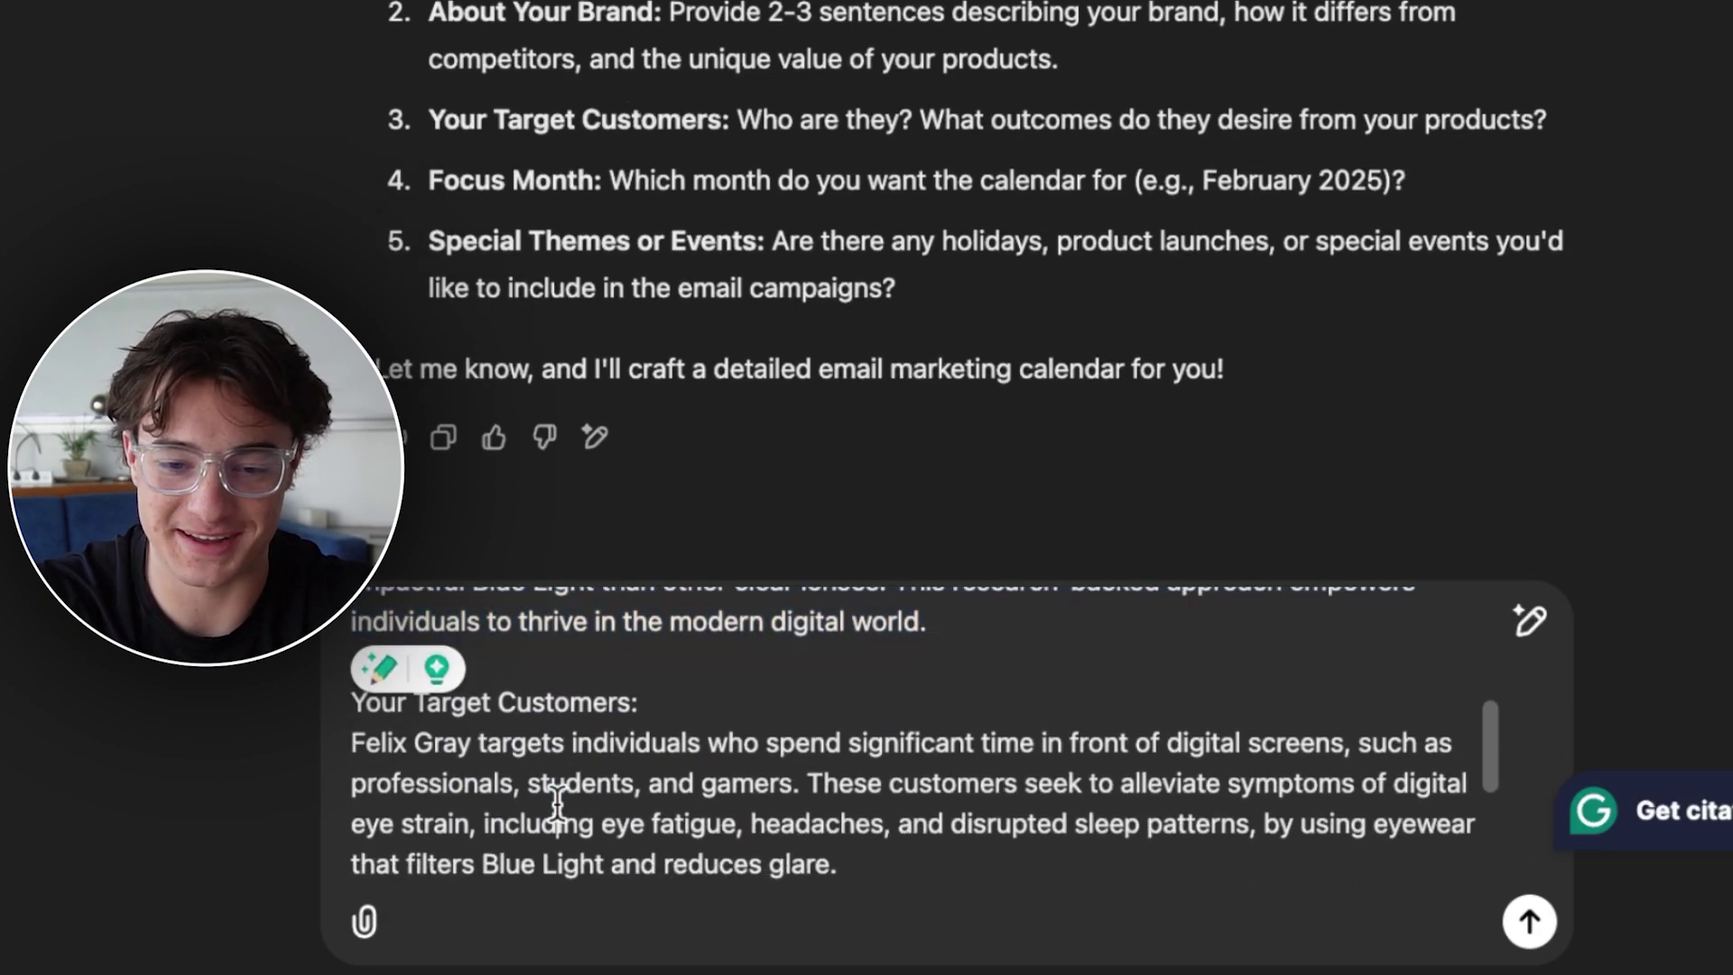
{"action": "scroll", "coordinate": [658, 763], "scroll_direction": "down", "scroll_amount": 1}
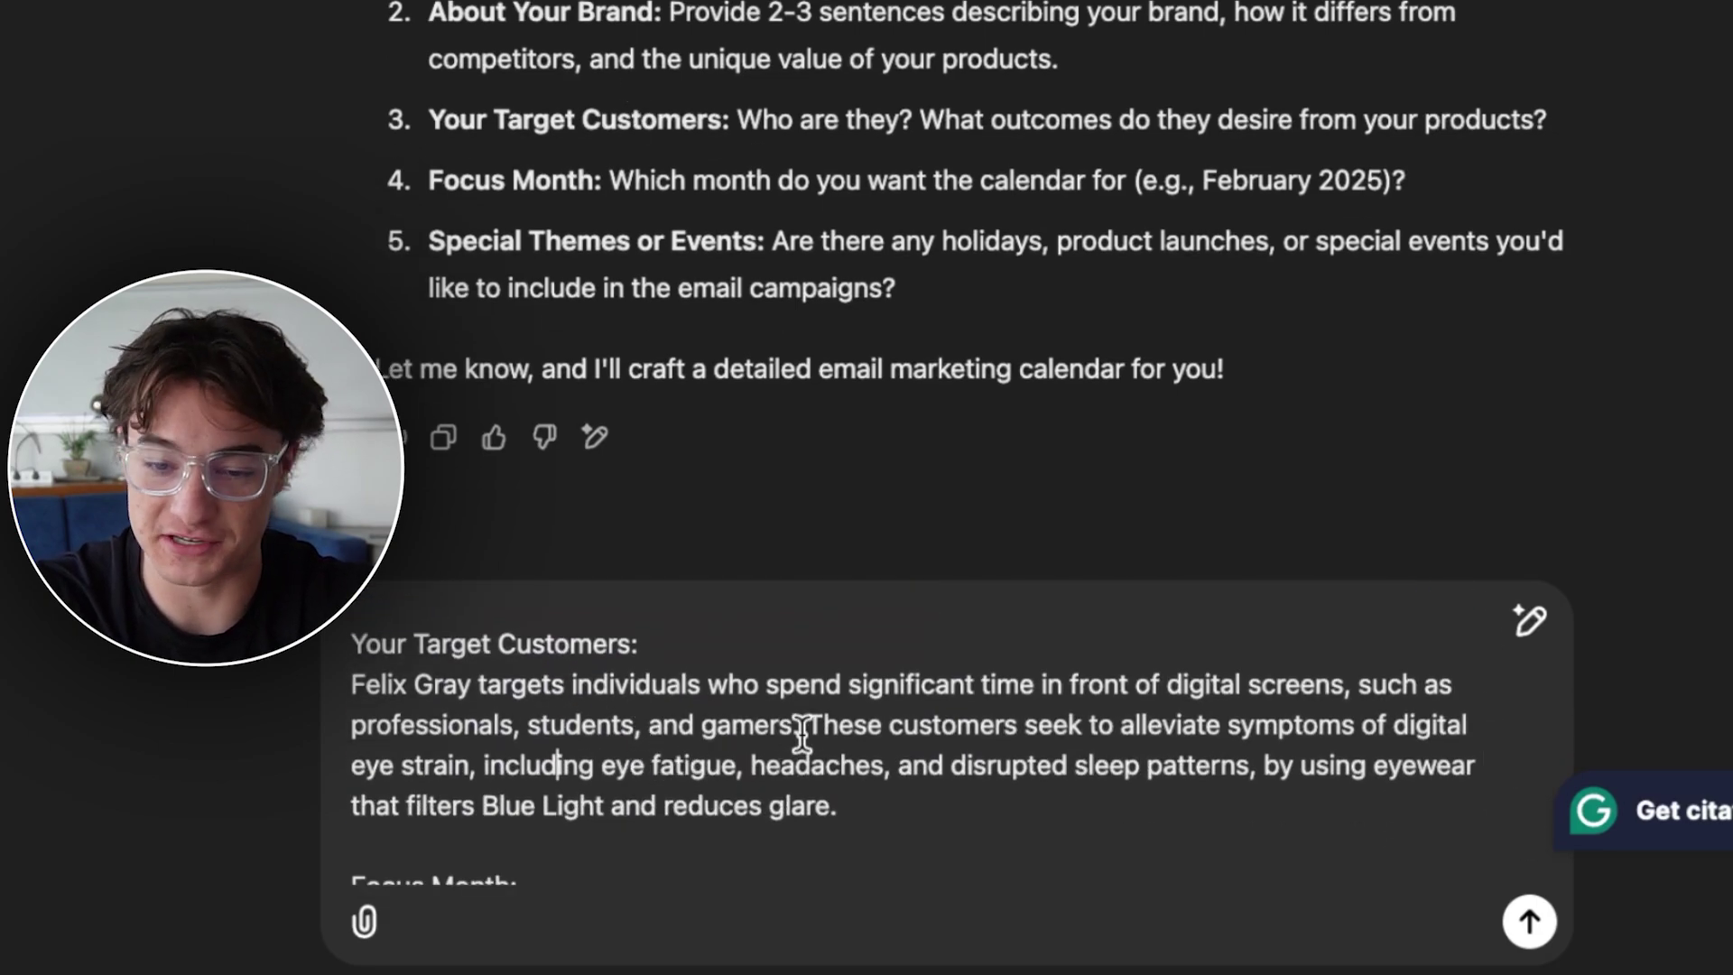
{"action": "scroll", "coordinate": [801, 735], "scroll_direction": "down", "scroll_amount": 3}
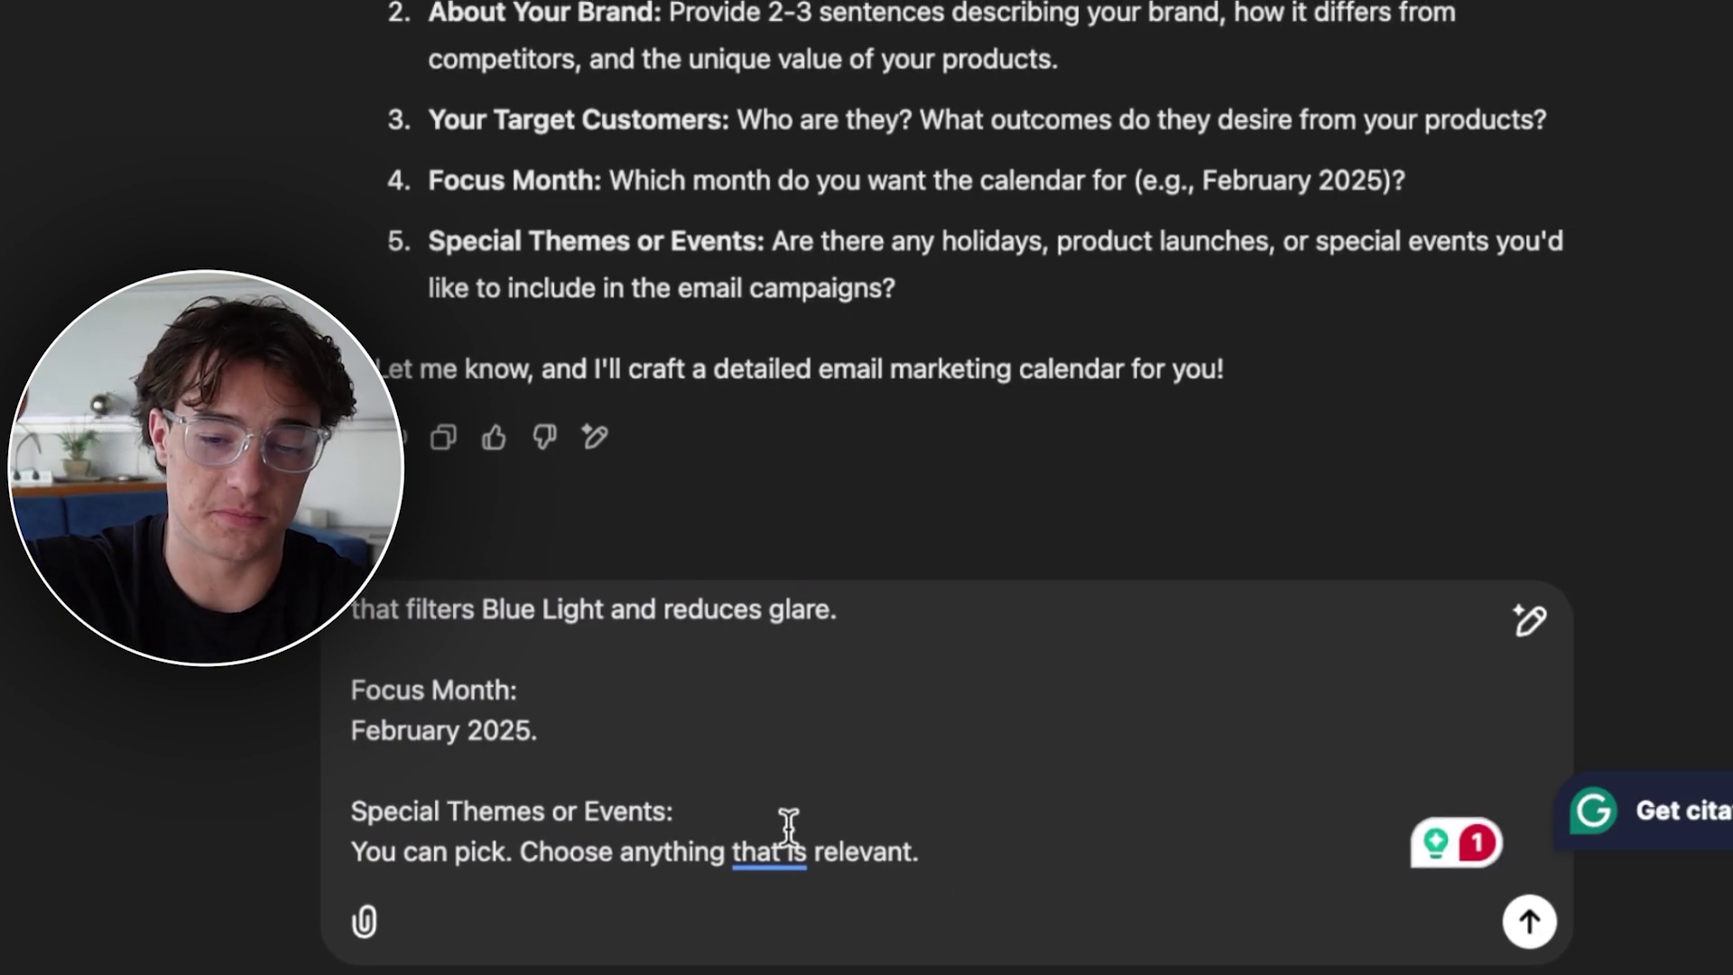
{"action": "scroll", "coordinate": [966, 835], "scroll_direction": "up", "scroll_amount": 8}
{"action": "scroll", "coordinate": [993, 542], "scroll_direction": "down", "scroll_amount": 2}
{"action": "key", "text": "Return"}
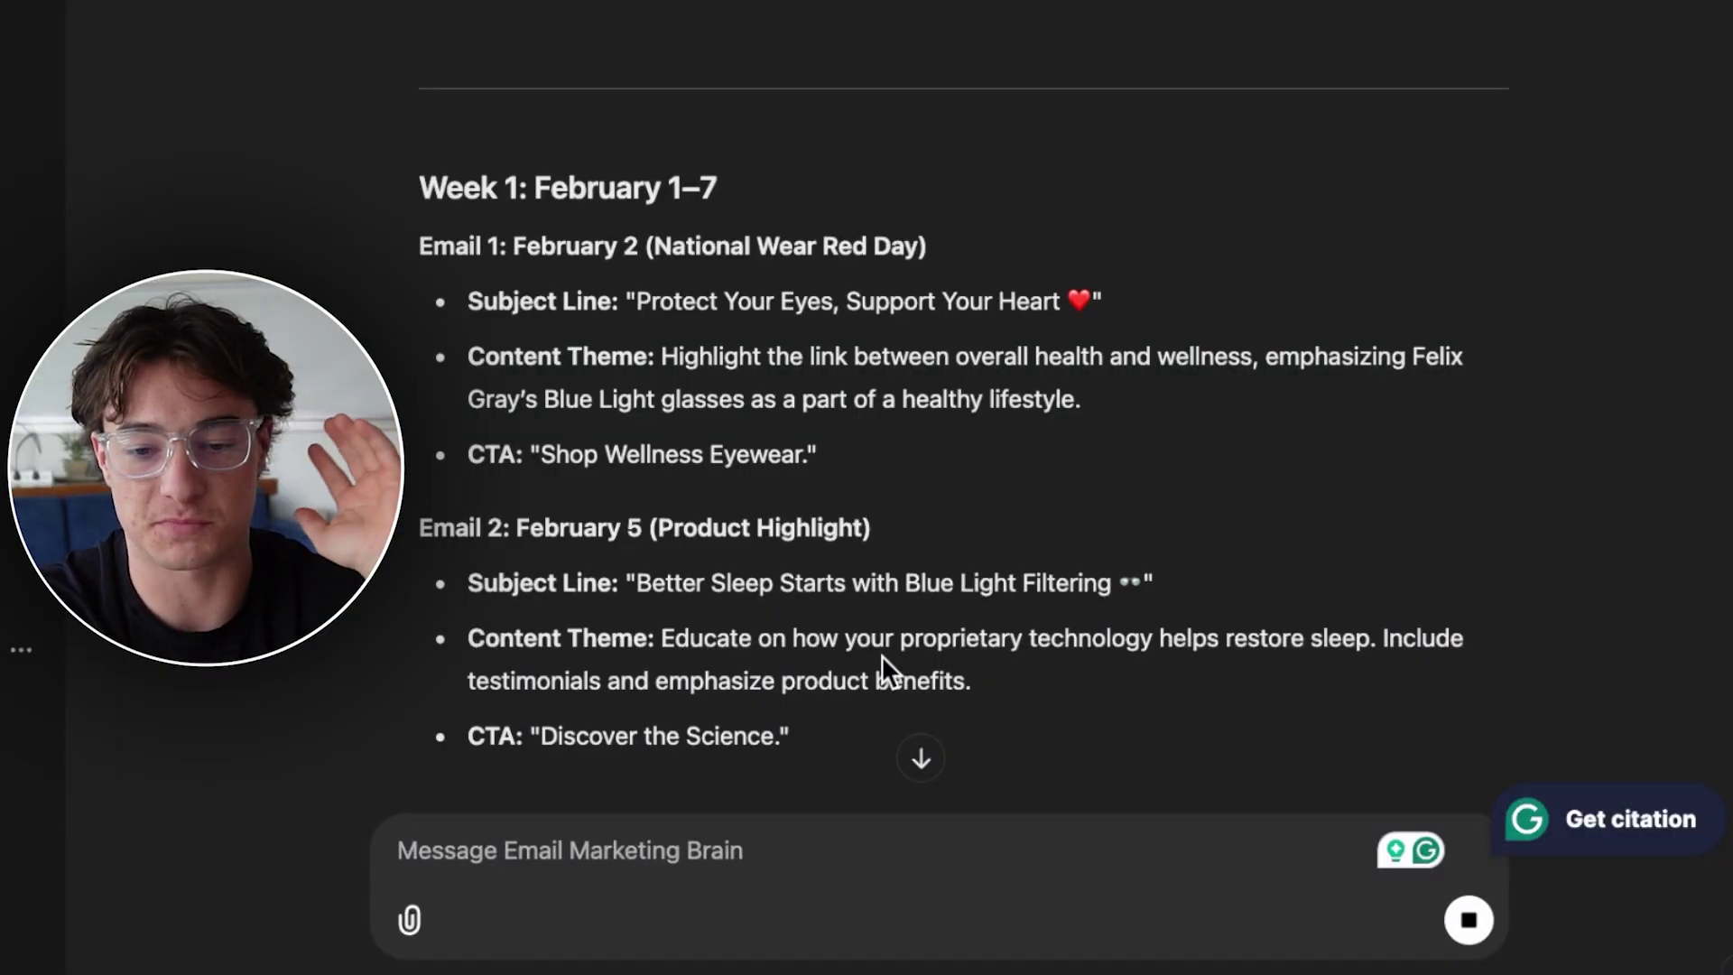
Scroll through the calendar's Weeks 1–4 and its Notes for Execution as it generates
{"action": "scroll", "coordinate": [881, 655], "scroll_direction": "down", "scroll_amount": 9}
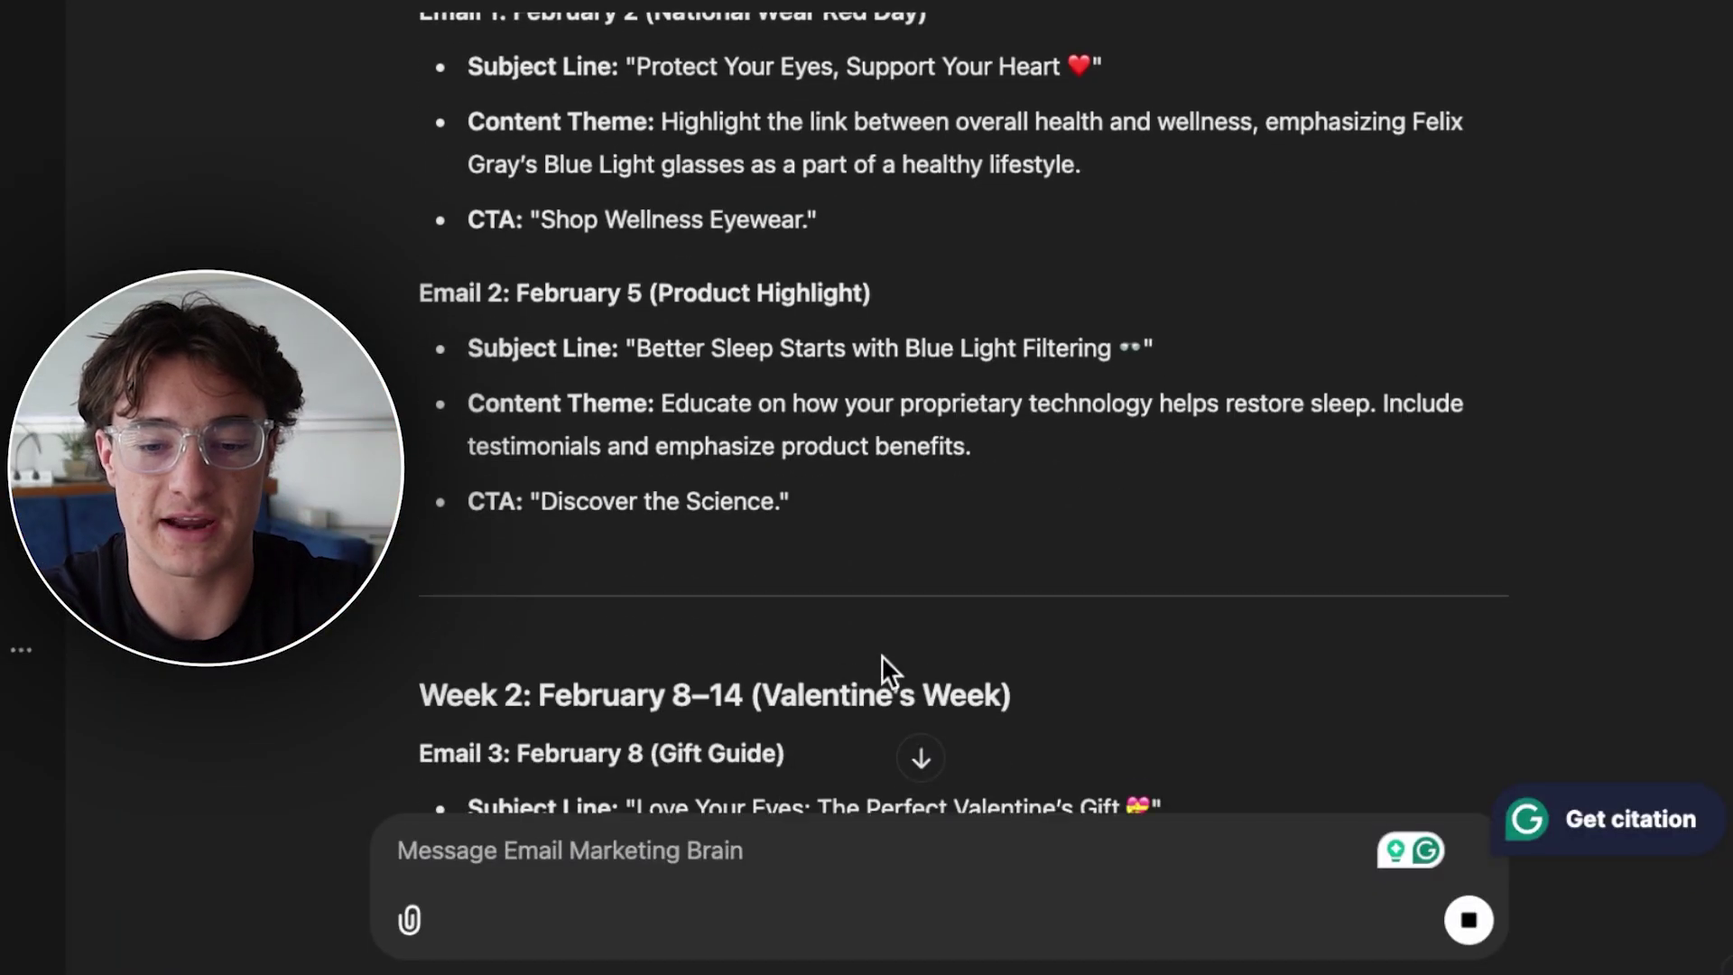
{"action": "scroll", "coordinate": [880, 655], "scroll_direction": "down", "scroll_amount": 1}
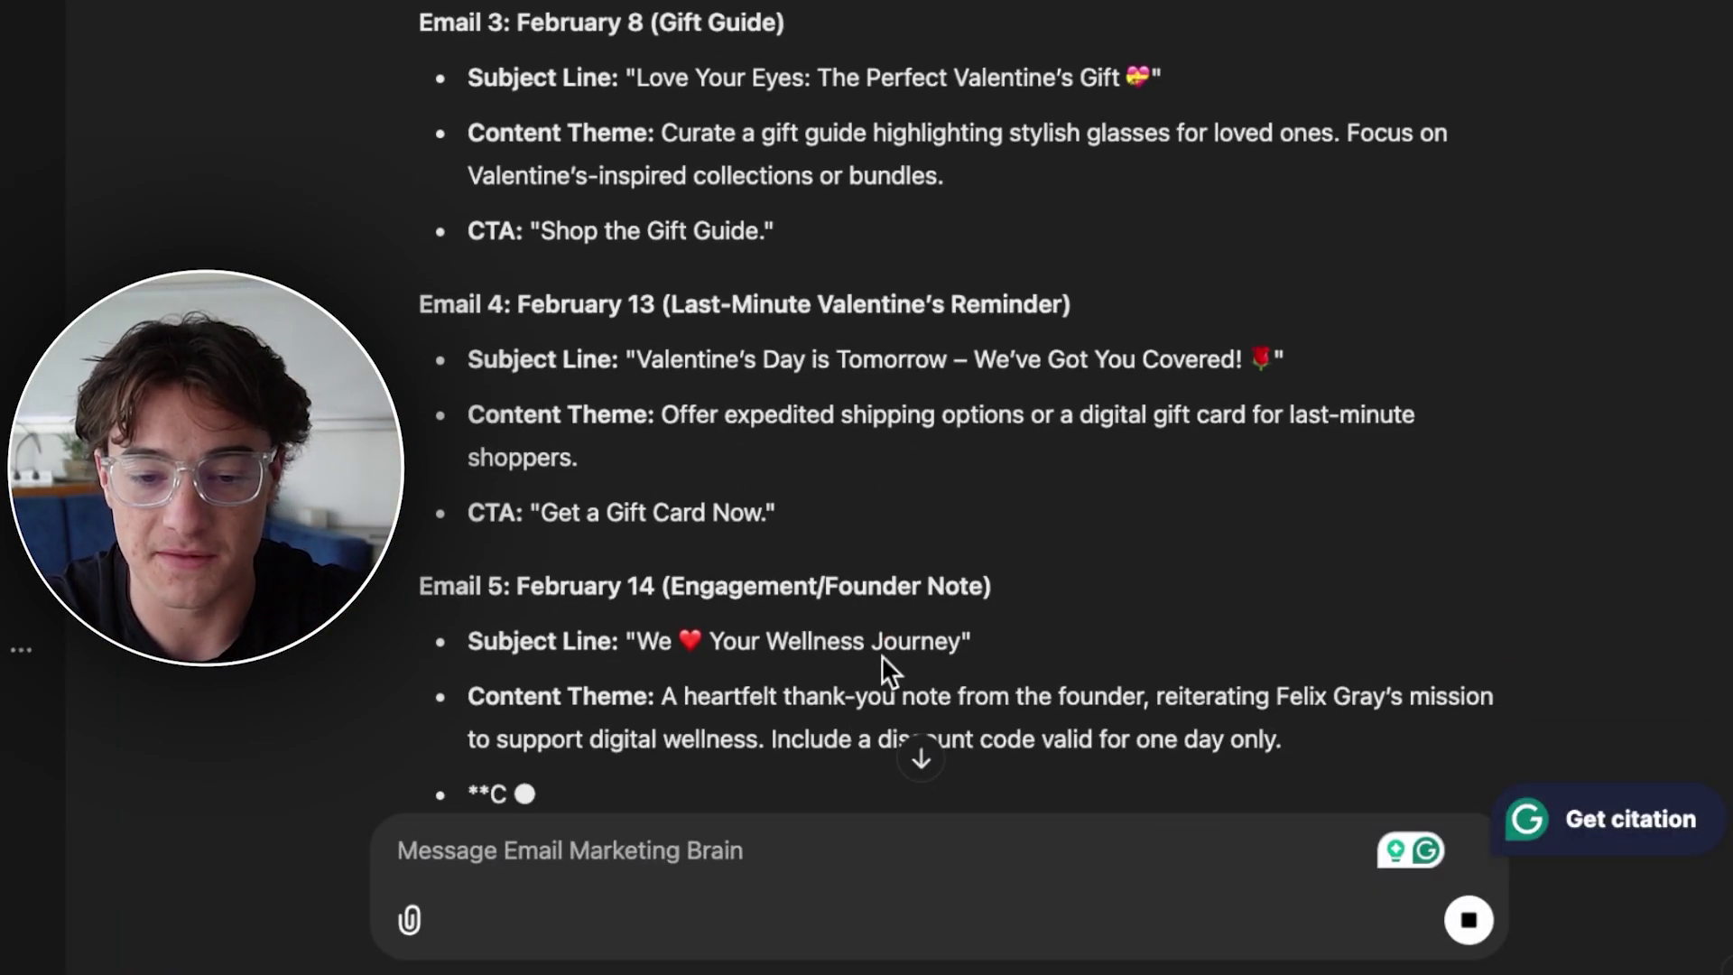
{"action": "scroll", "coordinate": [883, 658], "scroll_direction": "up", "scroll_amount": 10}
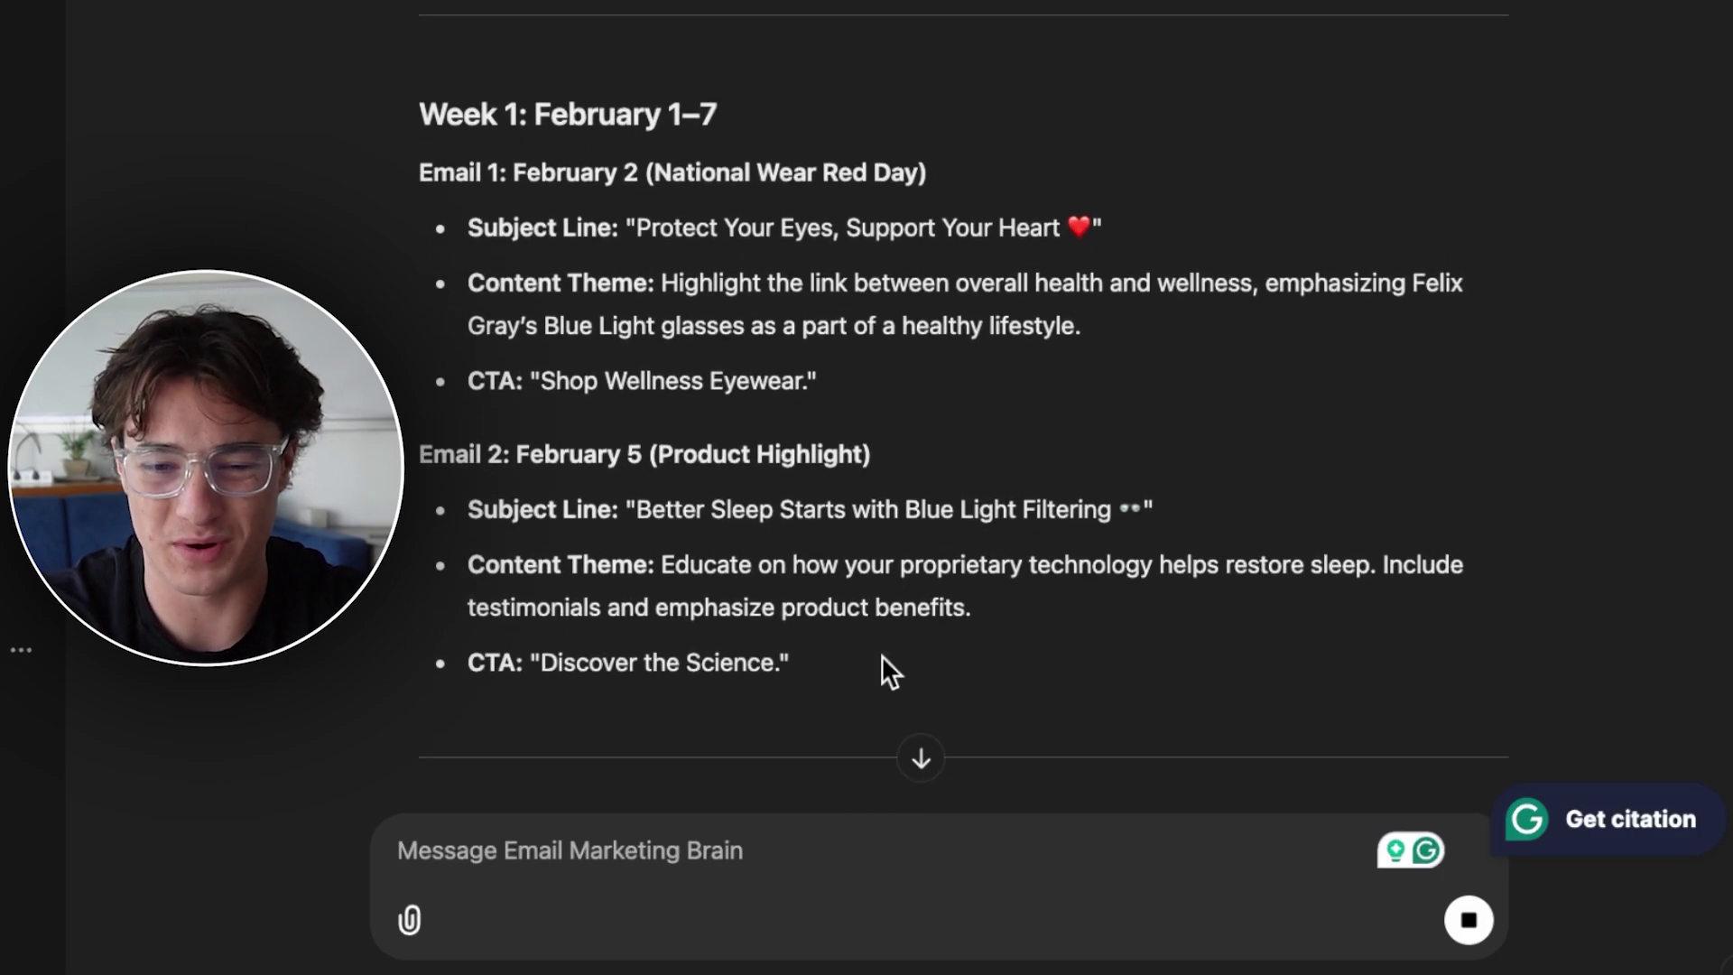
{"action": "scroll", "coordinate": [883, 658], "scroll_direction": "up", "scroll_amount": 1}
{"action": "scroll", "coordinate": [705, 295], "scroll_direction": "down", "scroll_amount": 9}
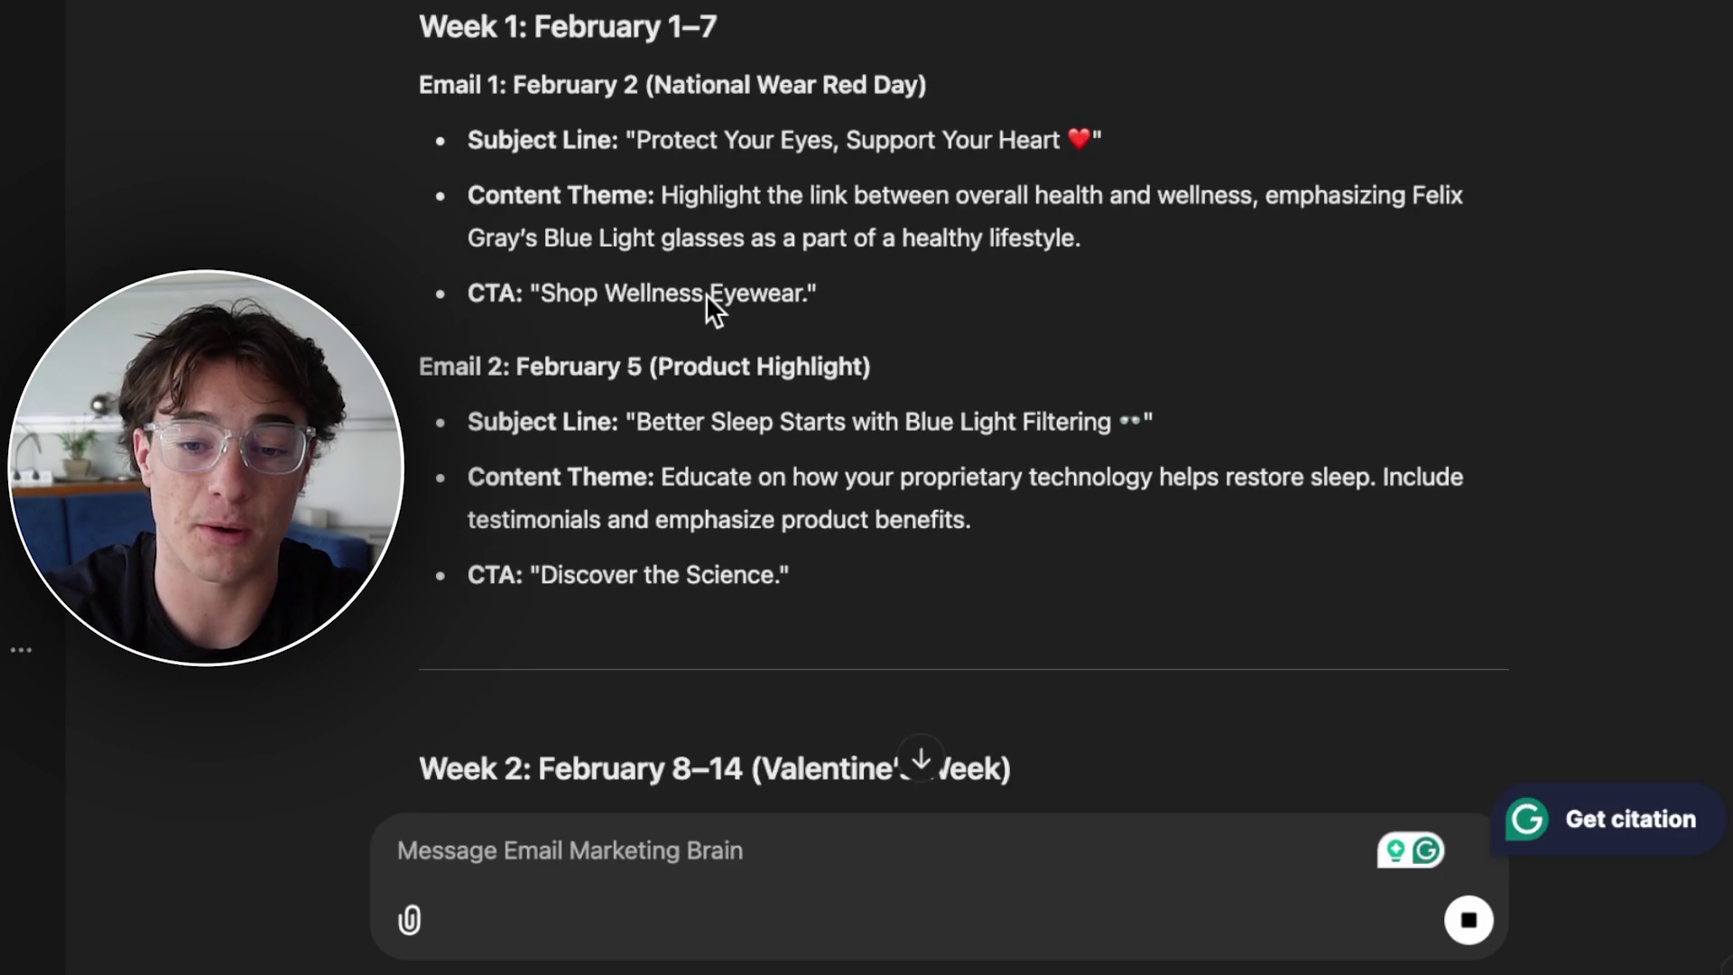
{"action": "scroll", "coordinate": [706, 294], "scroll_direction": "up", "scroll_amount": 9}
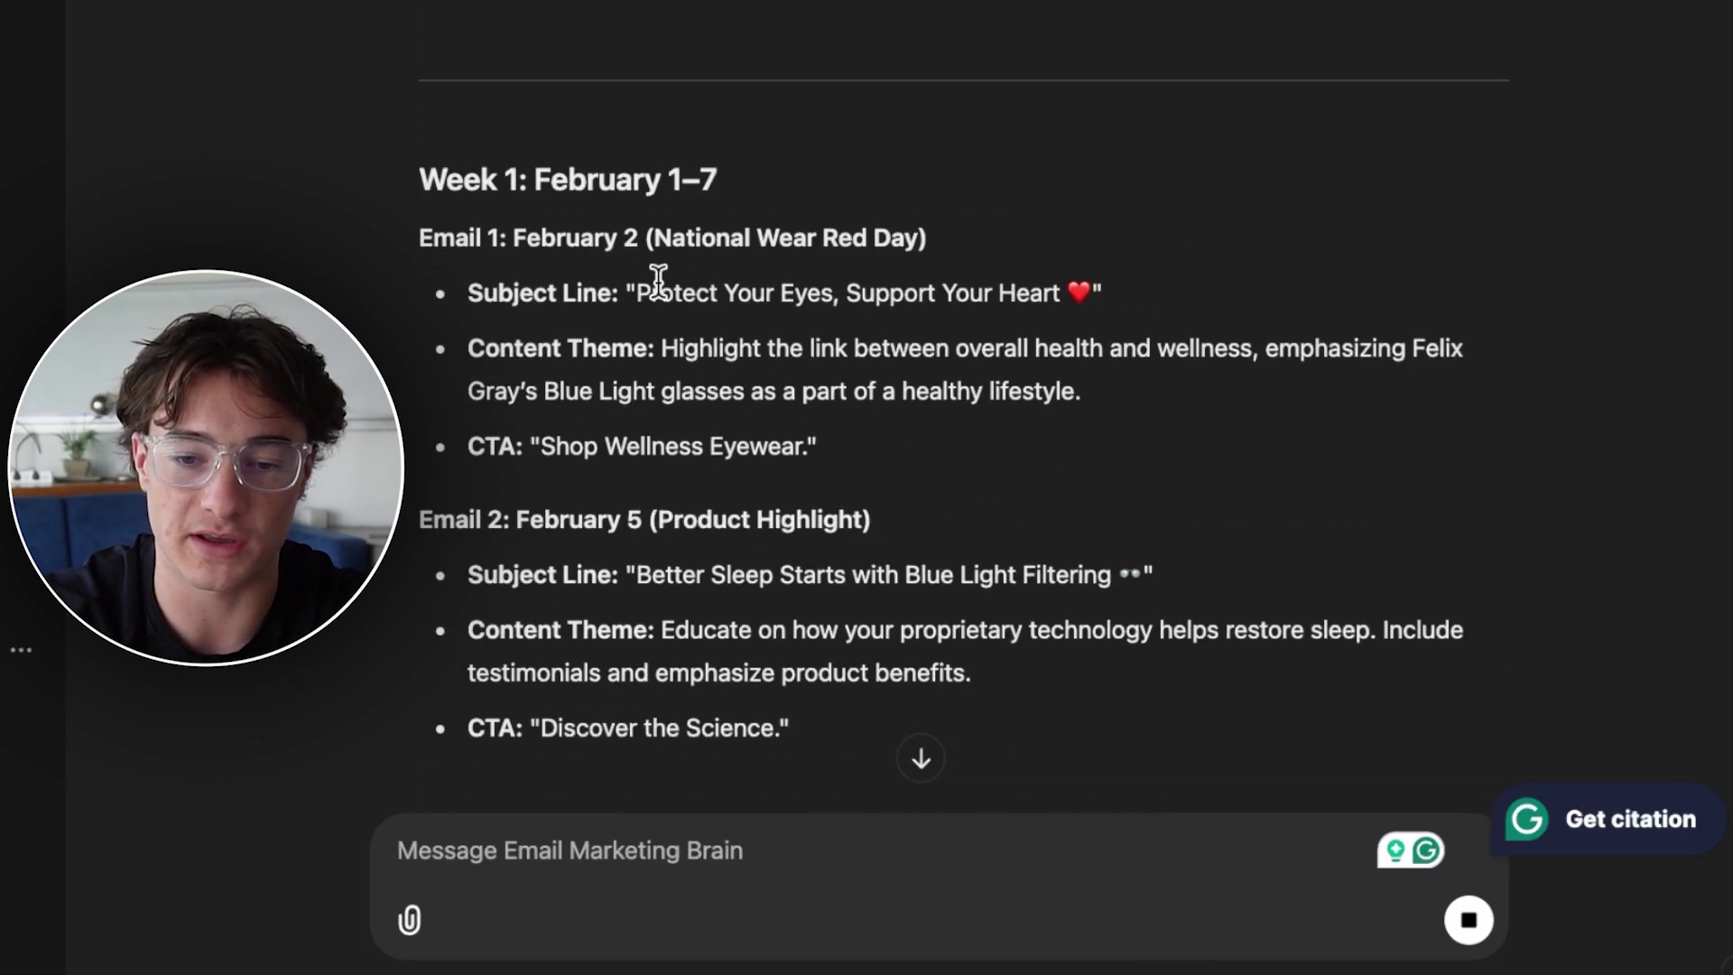
{"action": "scroll", "coordinate": [650, 270], "scroll_direction": "down", "scroll_amount": 1}
{"action": "scroll", "coordinate": [673, 311], "scroll_direction": "down", "scroll_amount": 11}
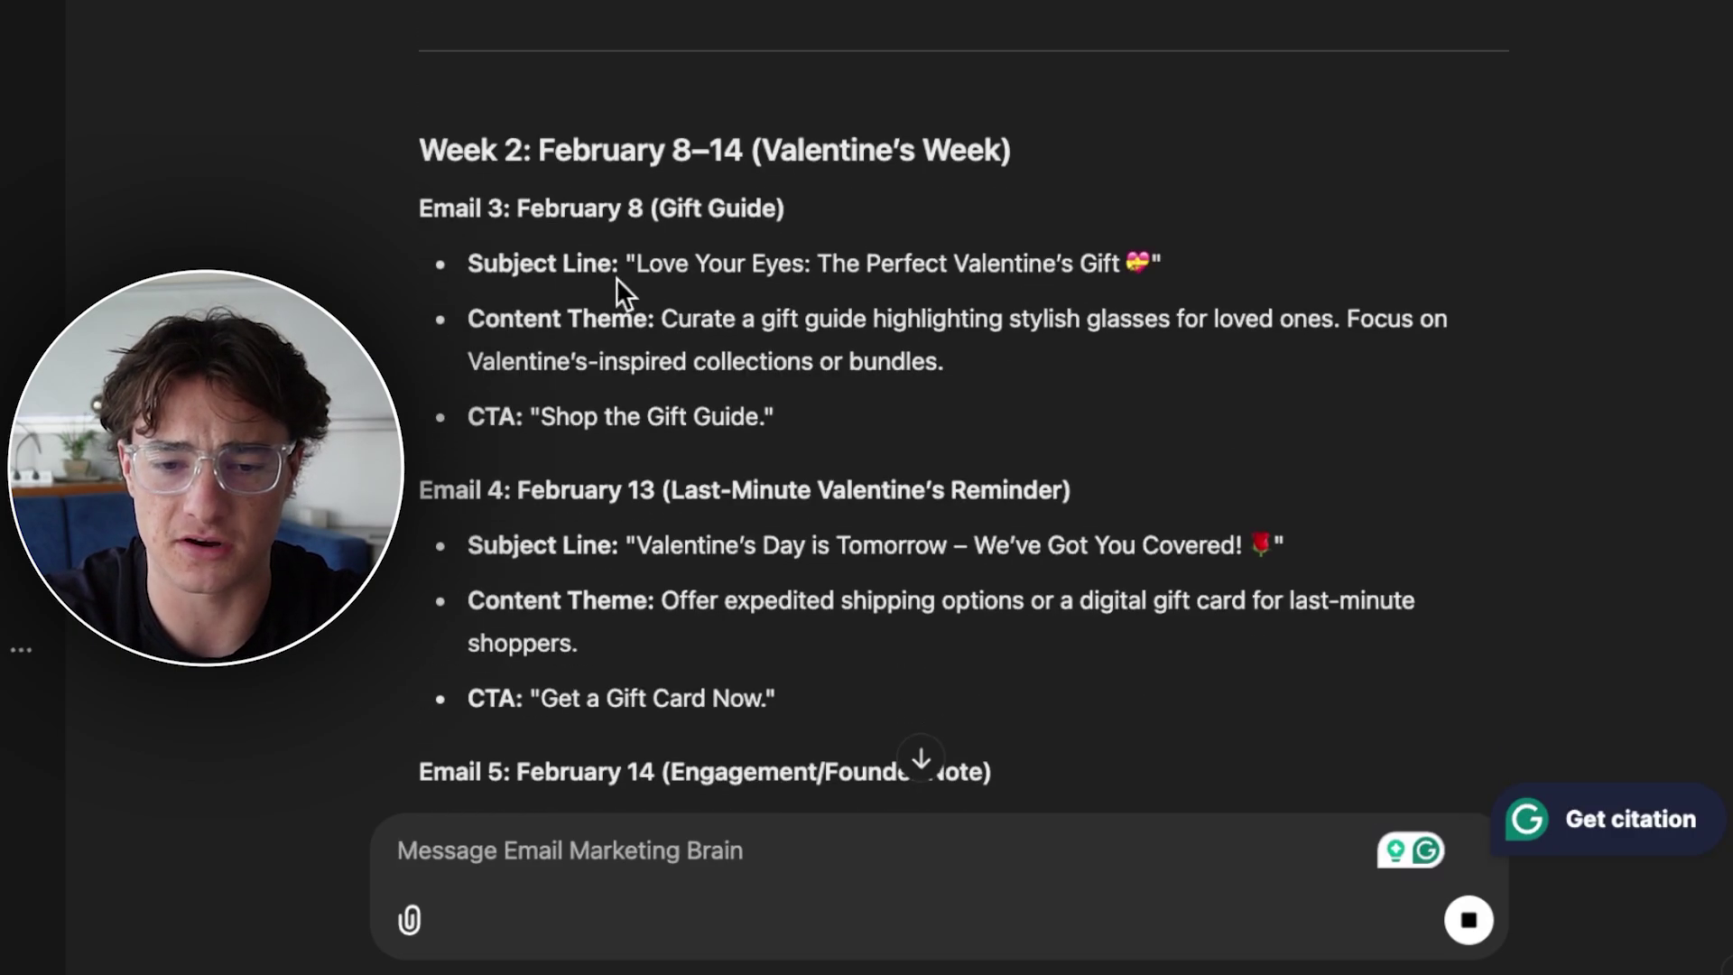
{"action": "scroll", "coordinate": [650, 379], "scroll_direction": "down", "scroll_amount": 10}
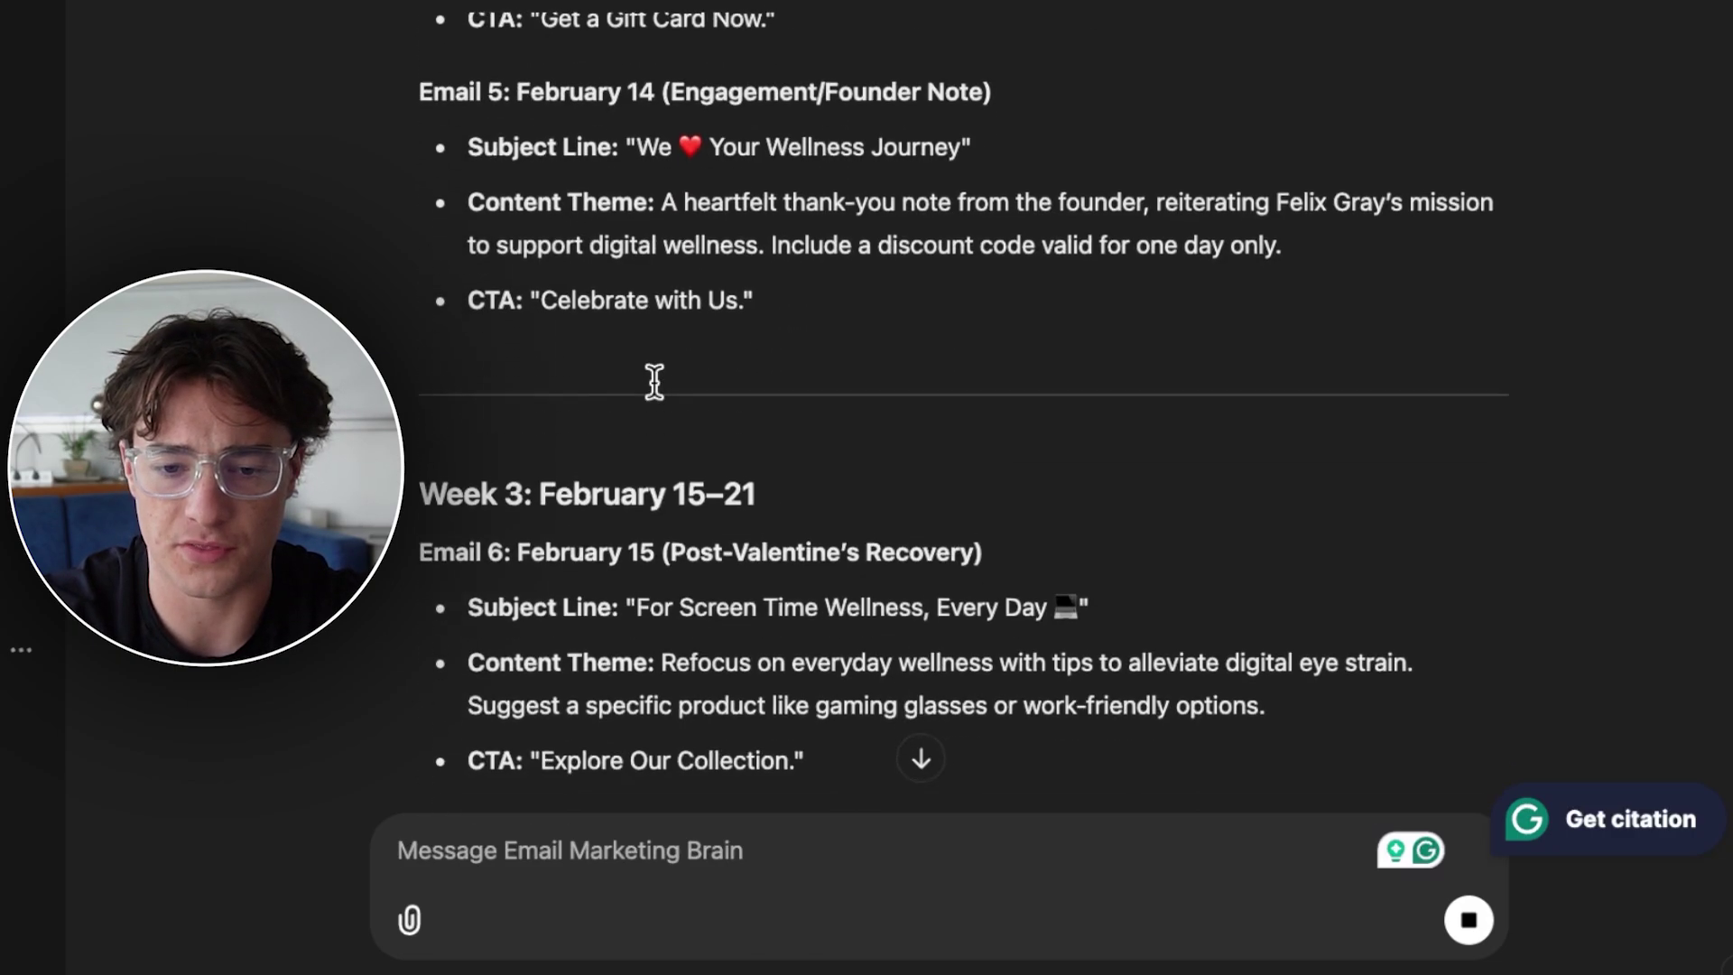
{"action": "scroll", "coordinate": [656, 264], "scroll_direction": "up", "scroll_amount": 1}
{"action": "scroll", "coordinate": [654, 271], "scroll_direction": "down", "scroll_amount": 10}
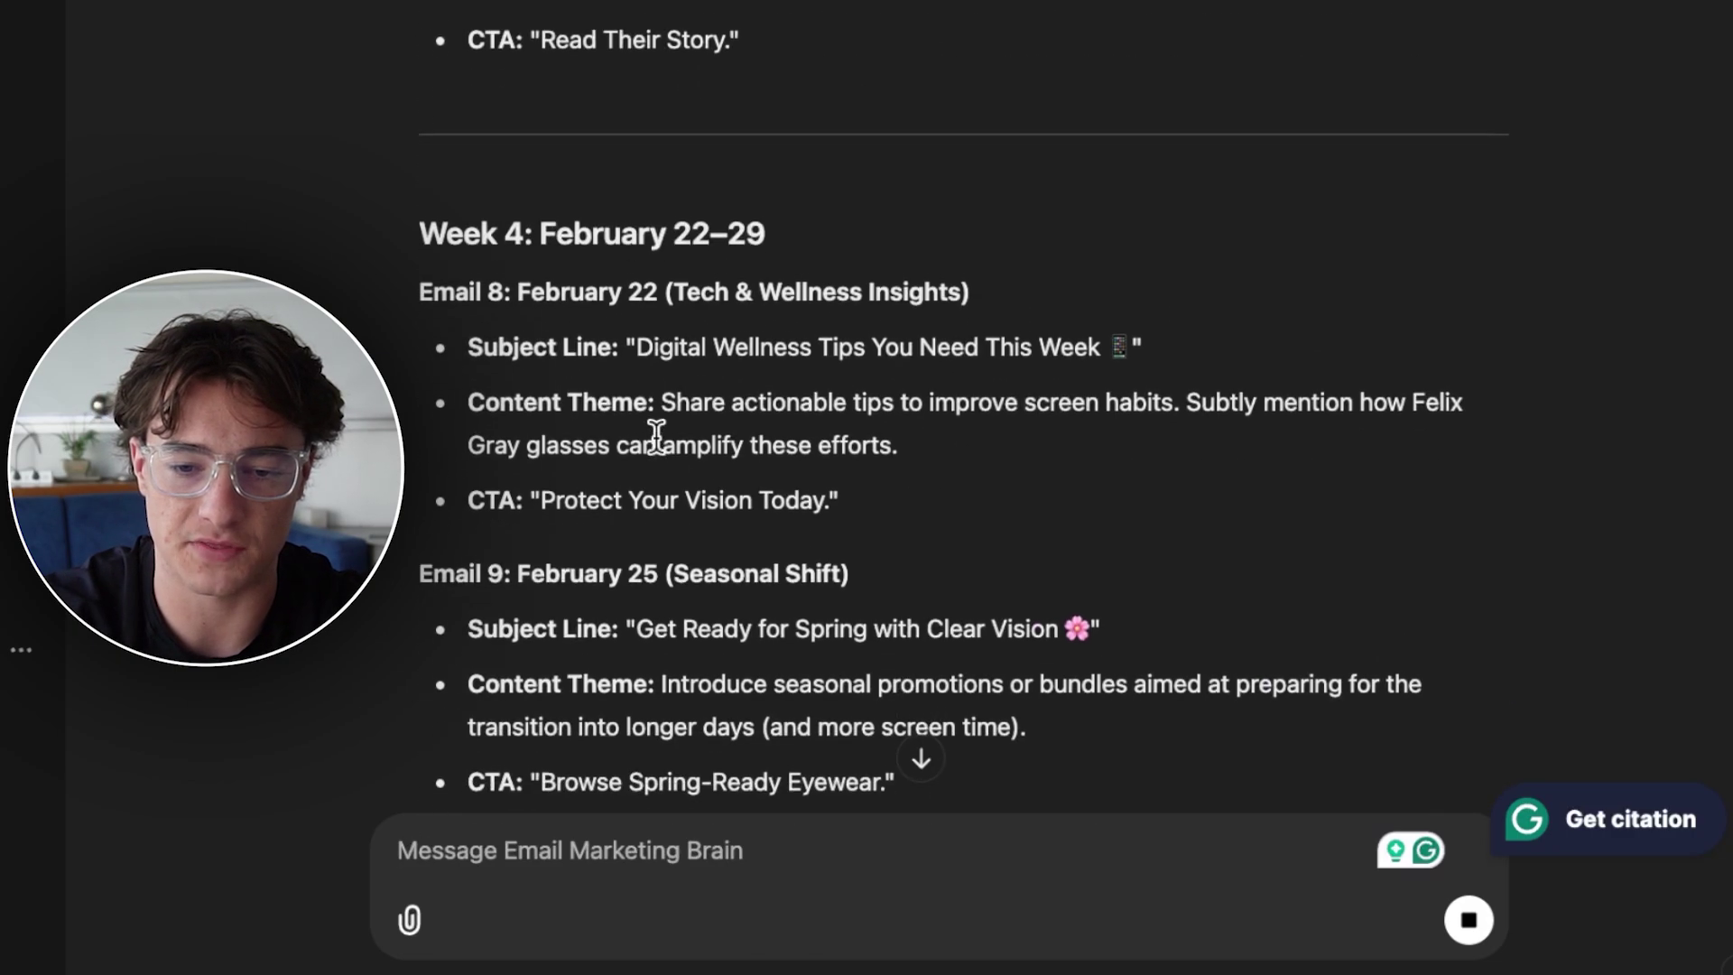
{"action": "scroll", "coordinate": [654, 435], "scroll_direction": "down", "scroll_amount": 1}
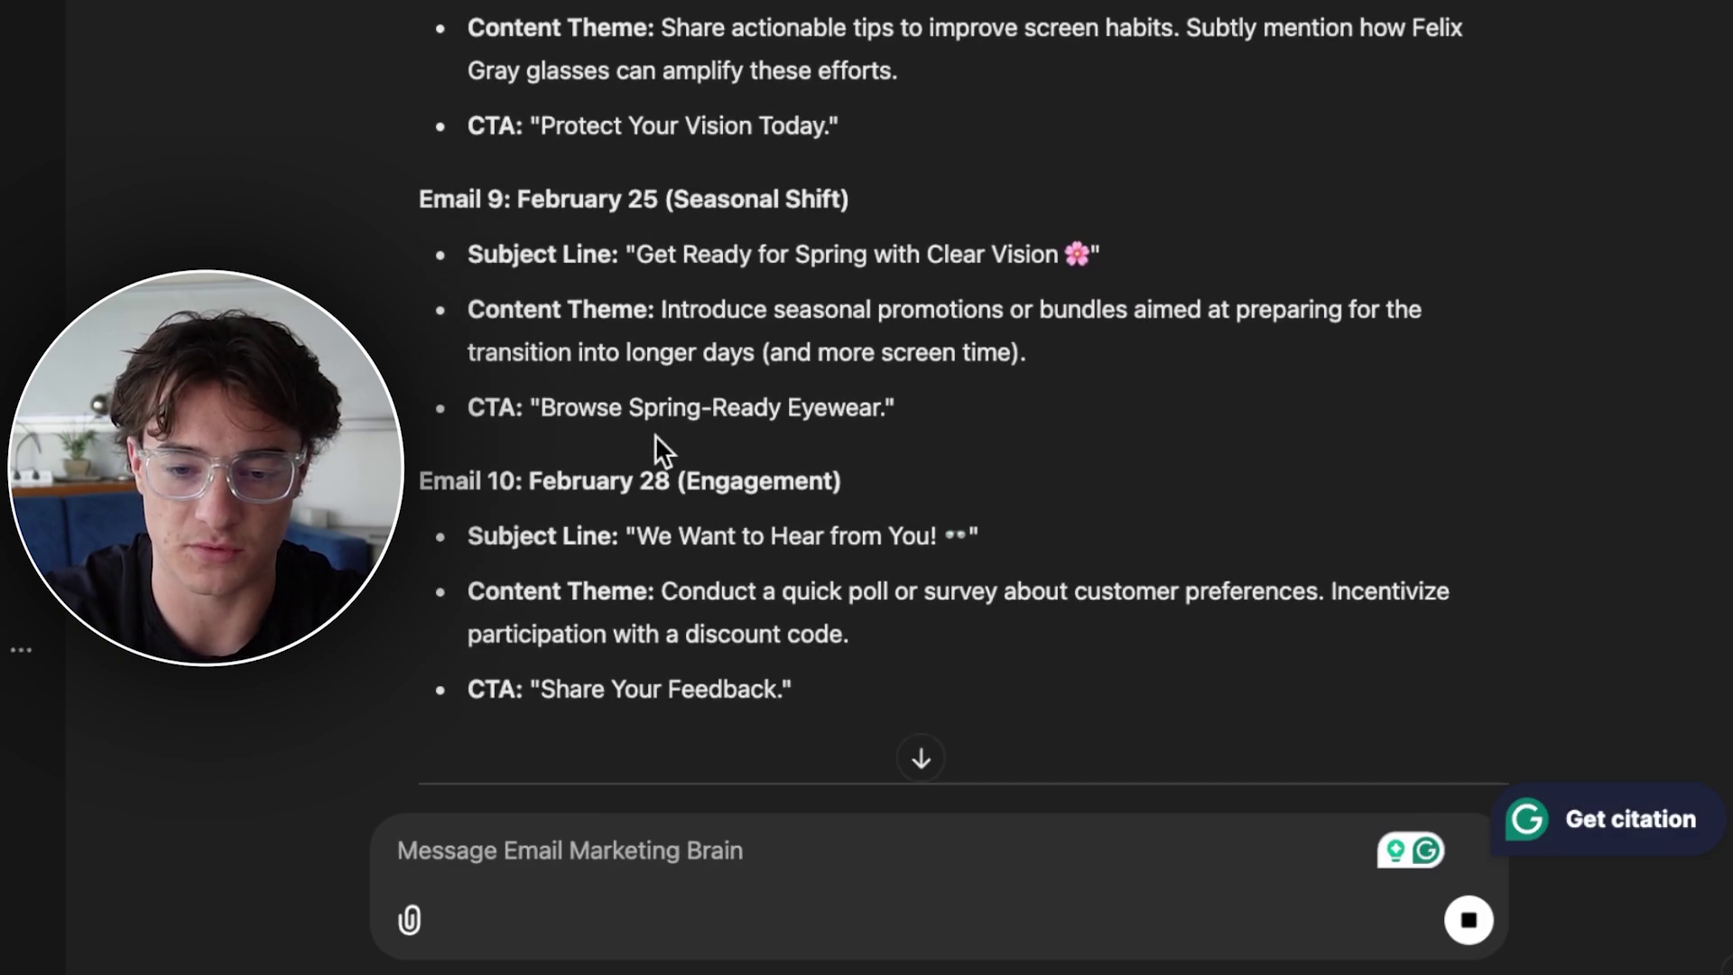
{"action": "scroll", "coordinate": [654, 435], "scroll_direction": "up", "scroll_amount": 2}
{"action": "scroll", "coordinate": [654, 435], "scroll_direction": "down", "scroll_amount": 5}
{"action": "scroll", "coordinate": [657, 452], "scroll_direction": "down", "scroll_amount": 4}
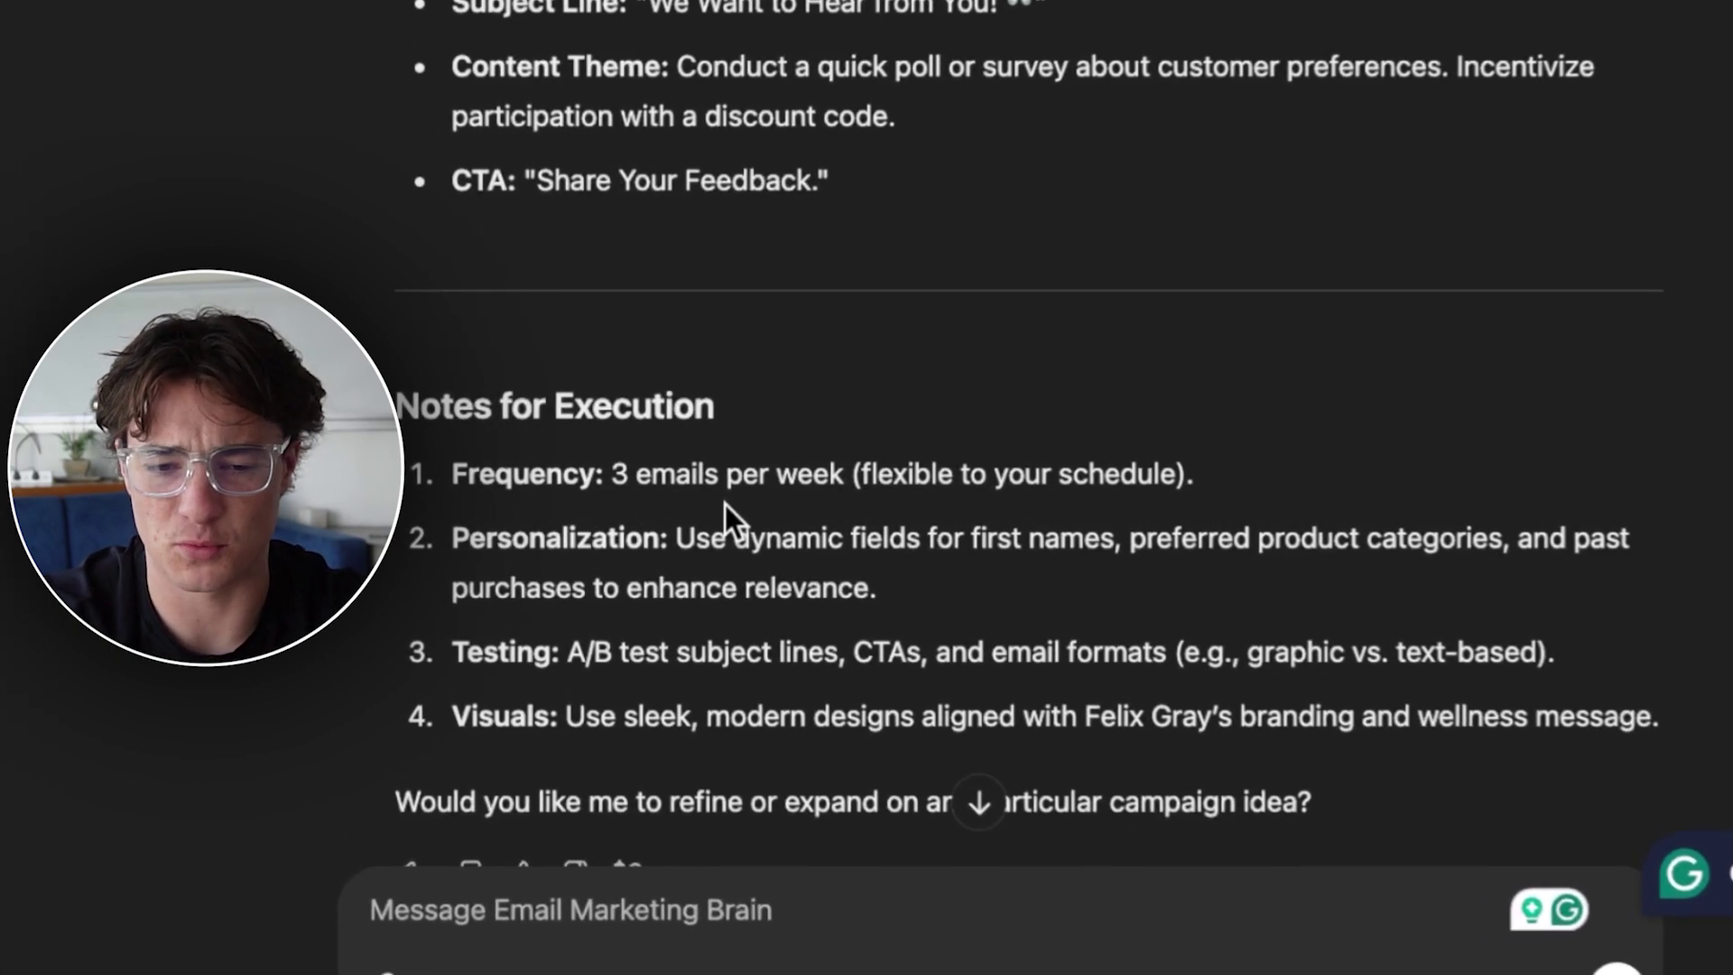
{"action": "scroll", "coordinate": [713, 506], "scroll_direction": "down", "scroll_amount": 1}
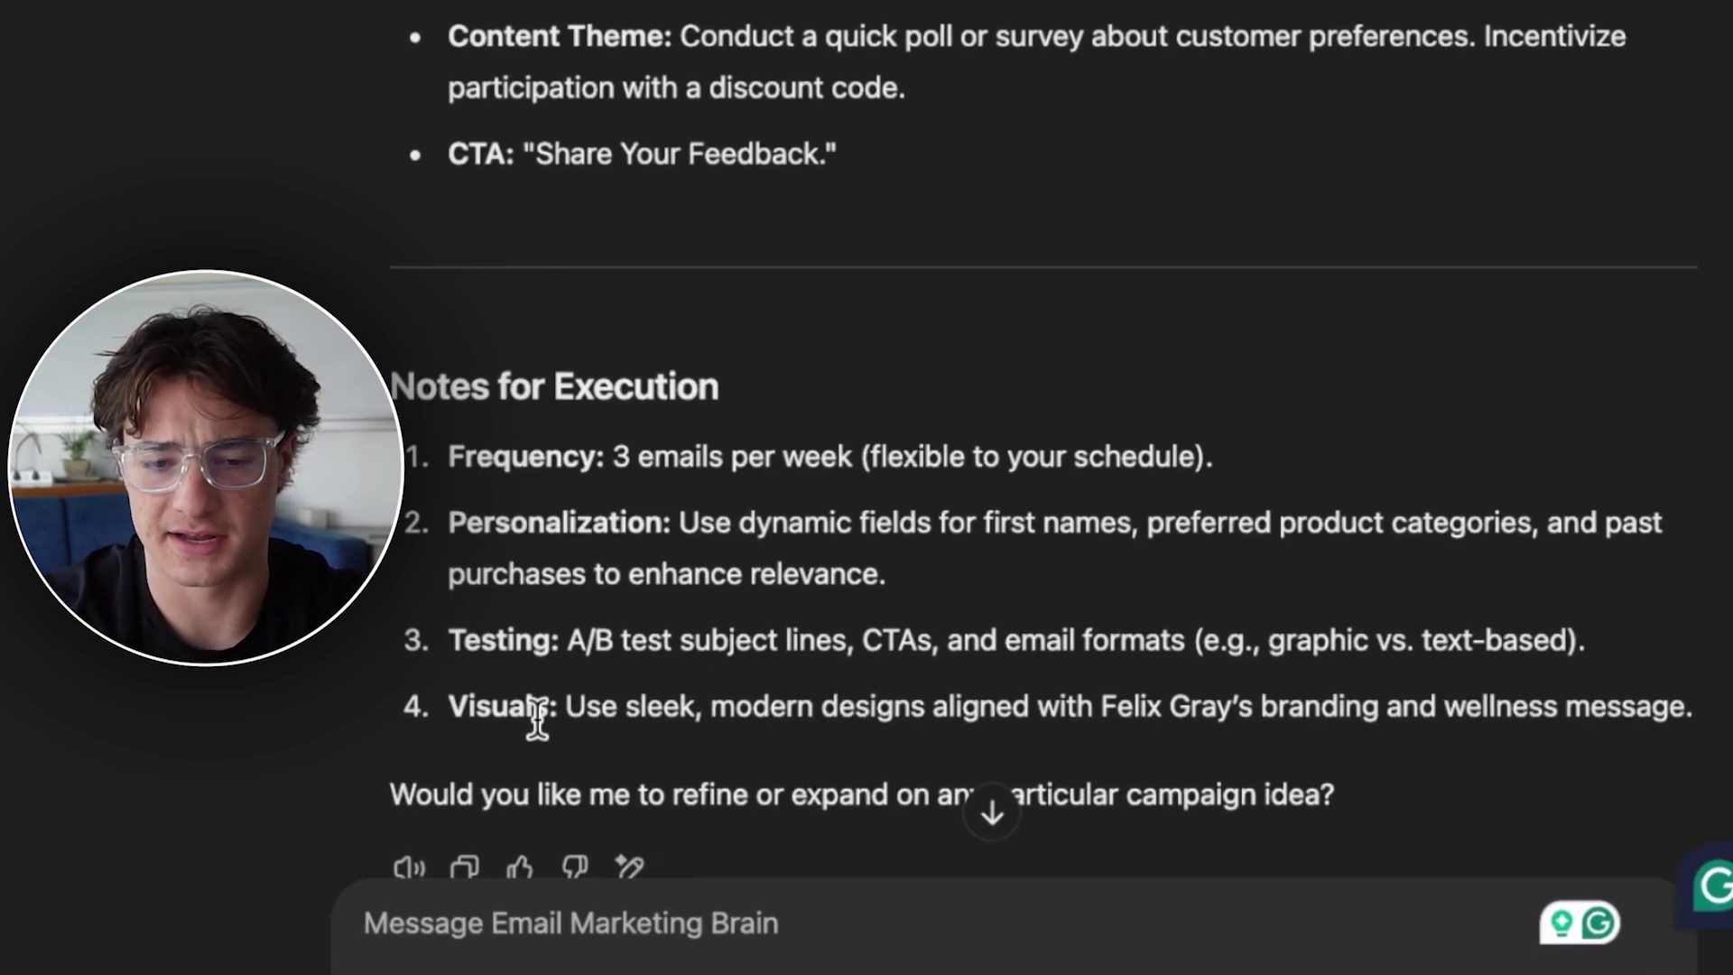
{"action": "scroll", "coordinate": [580, 688], "scroll_direction": "up", "scroll_amount": 10}
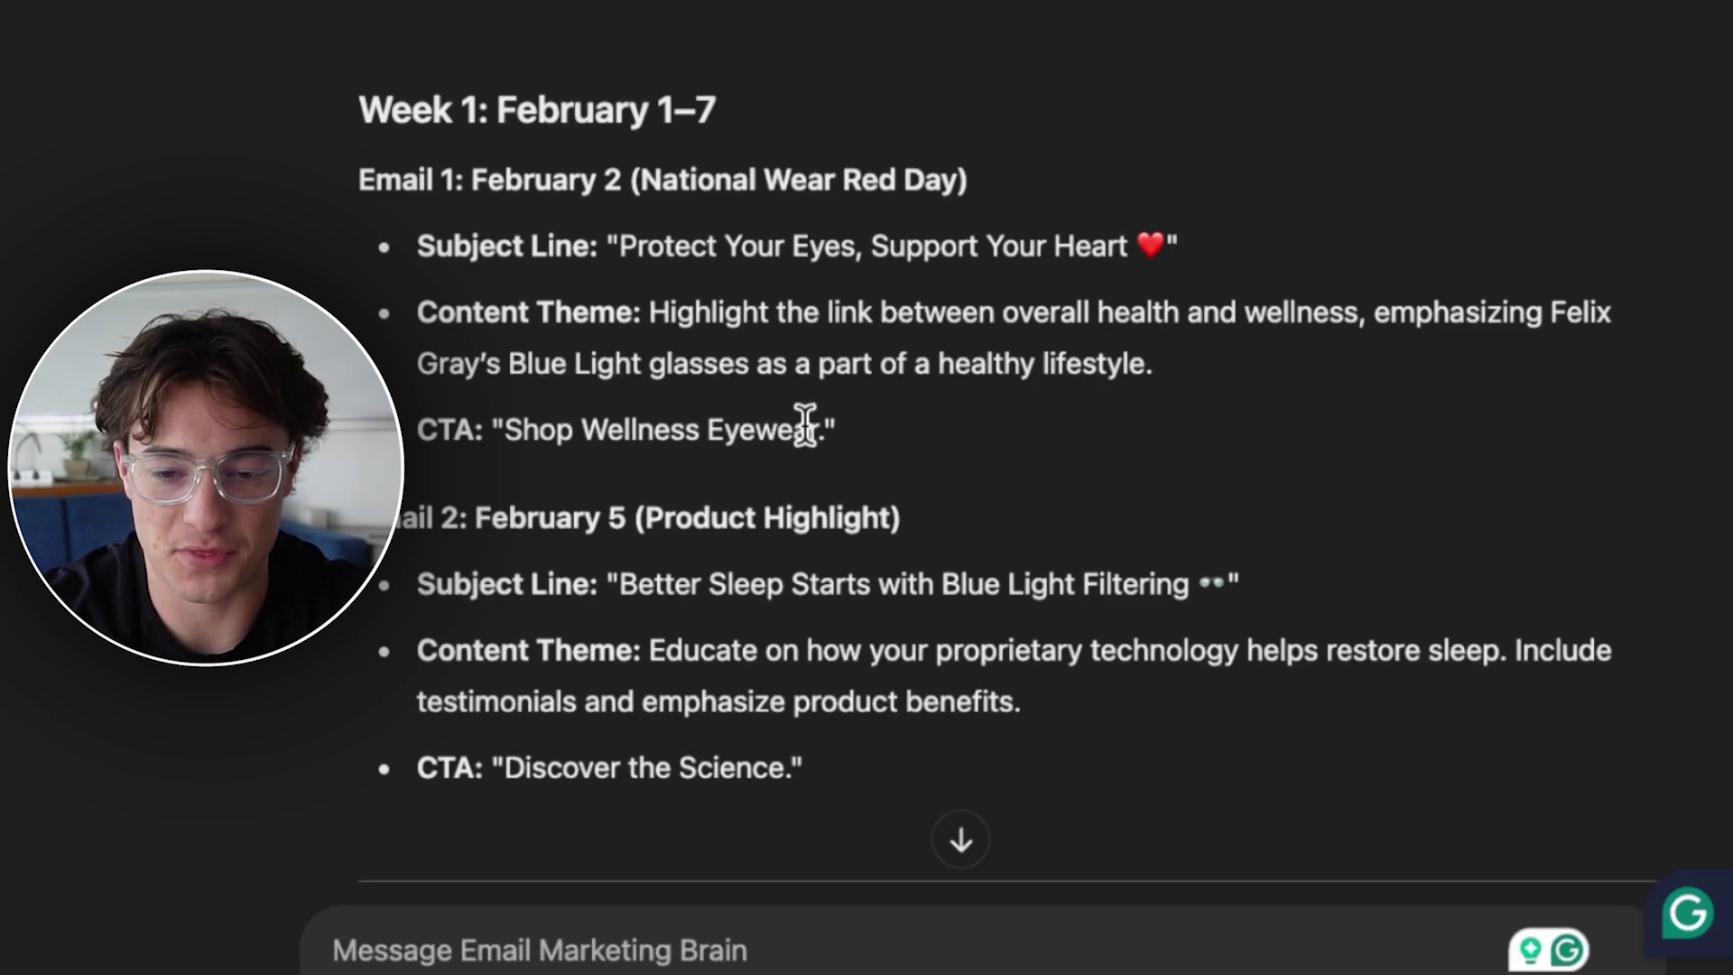
{"action": "scroll", "coordinate": [1074, 268], "scroll_direction": "down", "scroll_amount": 1}
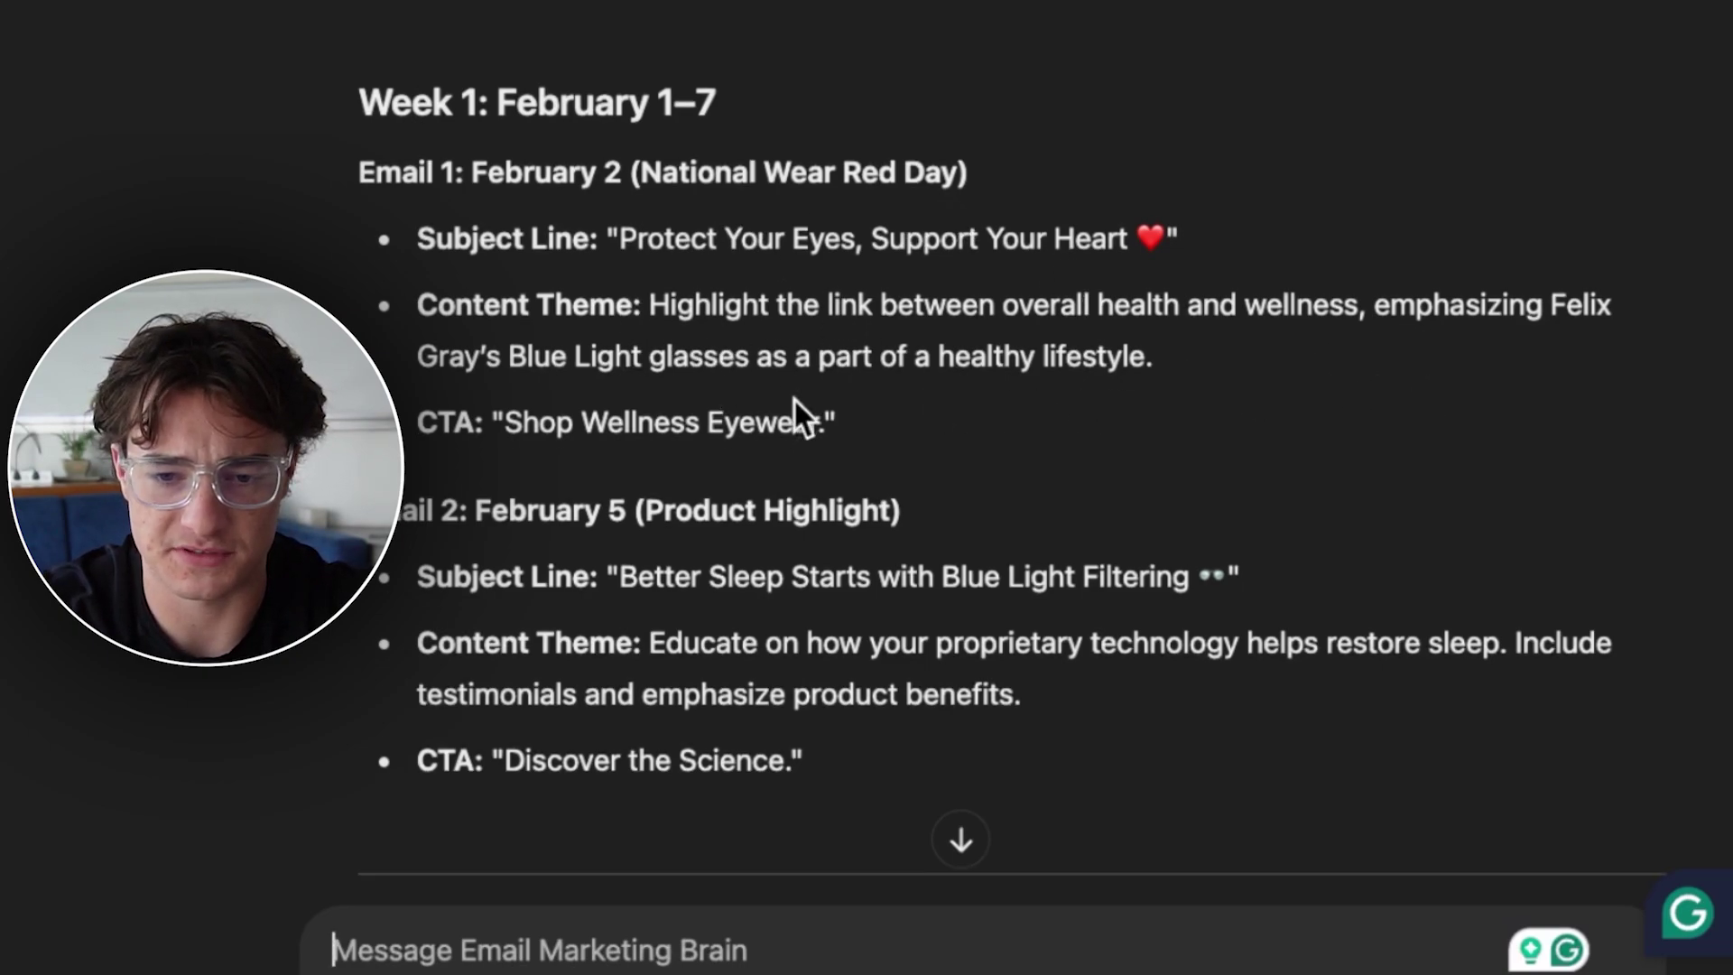
{"action": "scroll", "coordinate": [1103, 307], "scroll_direction": "down", "scroll_amount": 1}
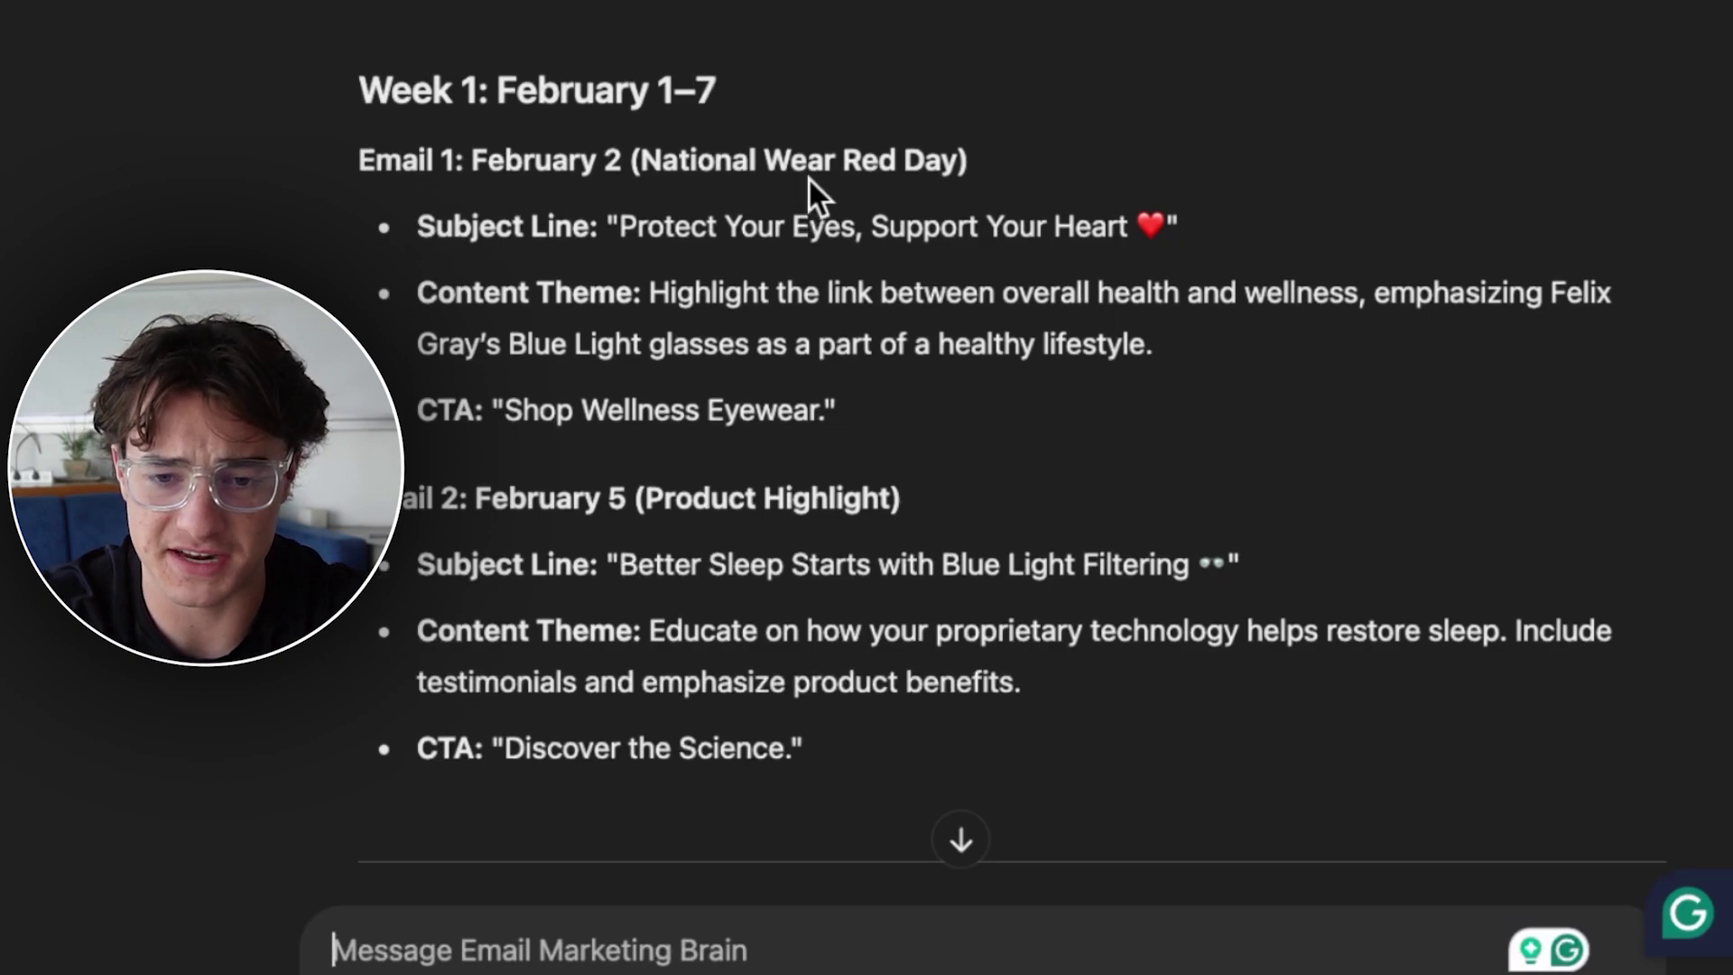
{"action": "scroll", "coordinate": [983, 167], "scroll_direction": "down", "scroll_amount": 5}
{"action": "scroll", "coordinate": [983, 167], "scroll_direction": "up", "scroll_amount": 1}
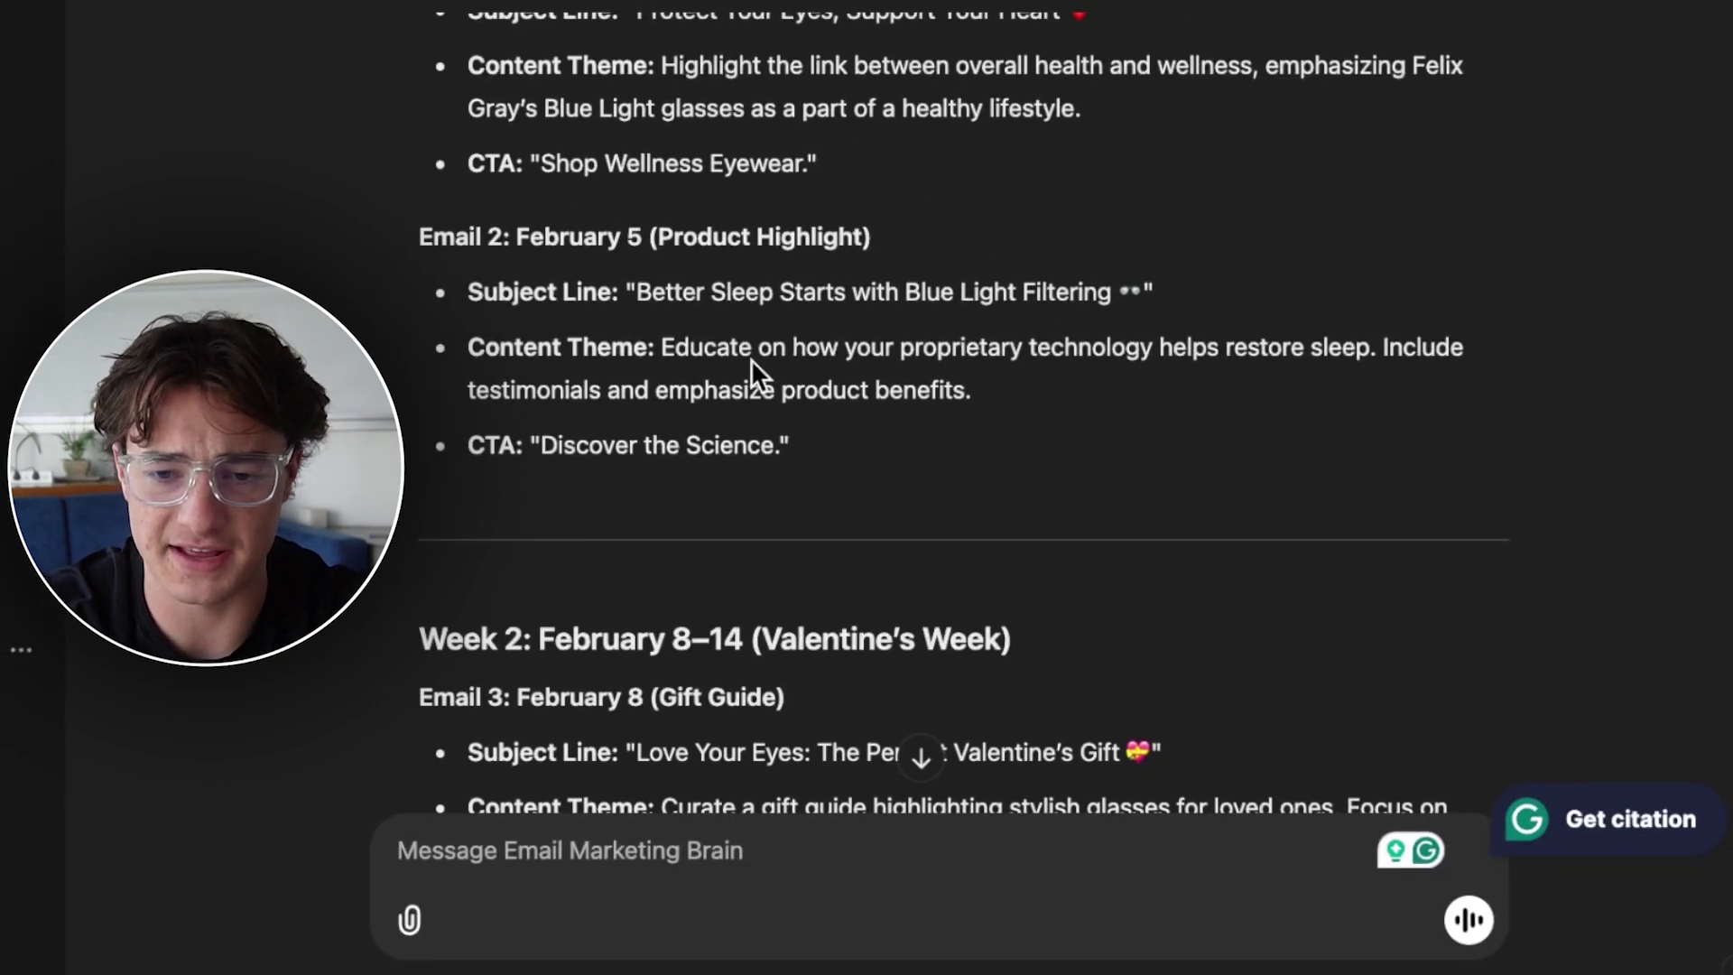
{"action": "scroll", "coordinate": [1081, 331], "scroll_direction": "down", "scroll_amount": 1}
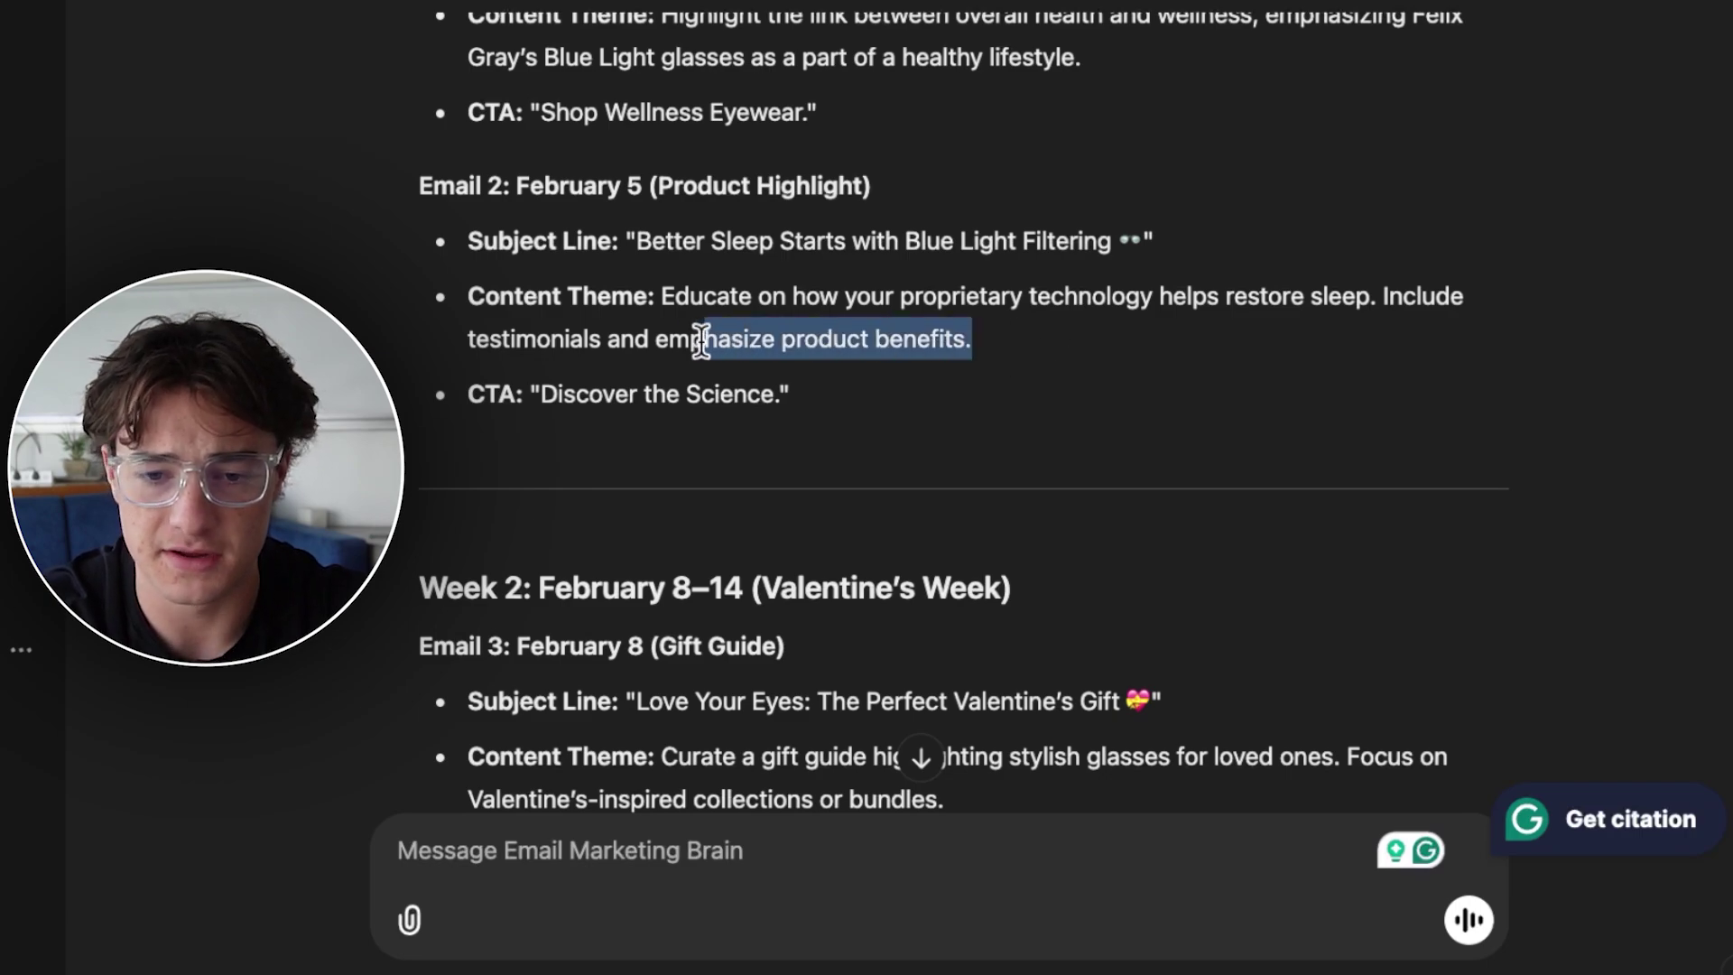
{"action": "left_click", "coordinate": [1058, 291]}
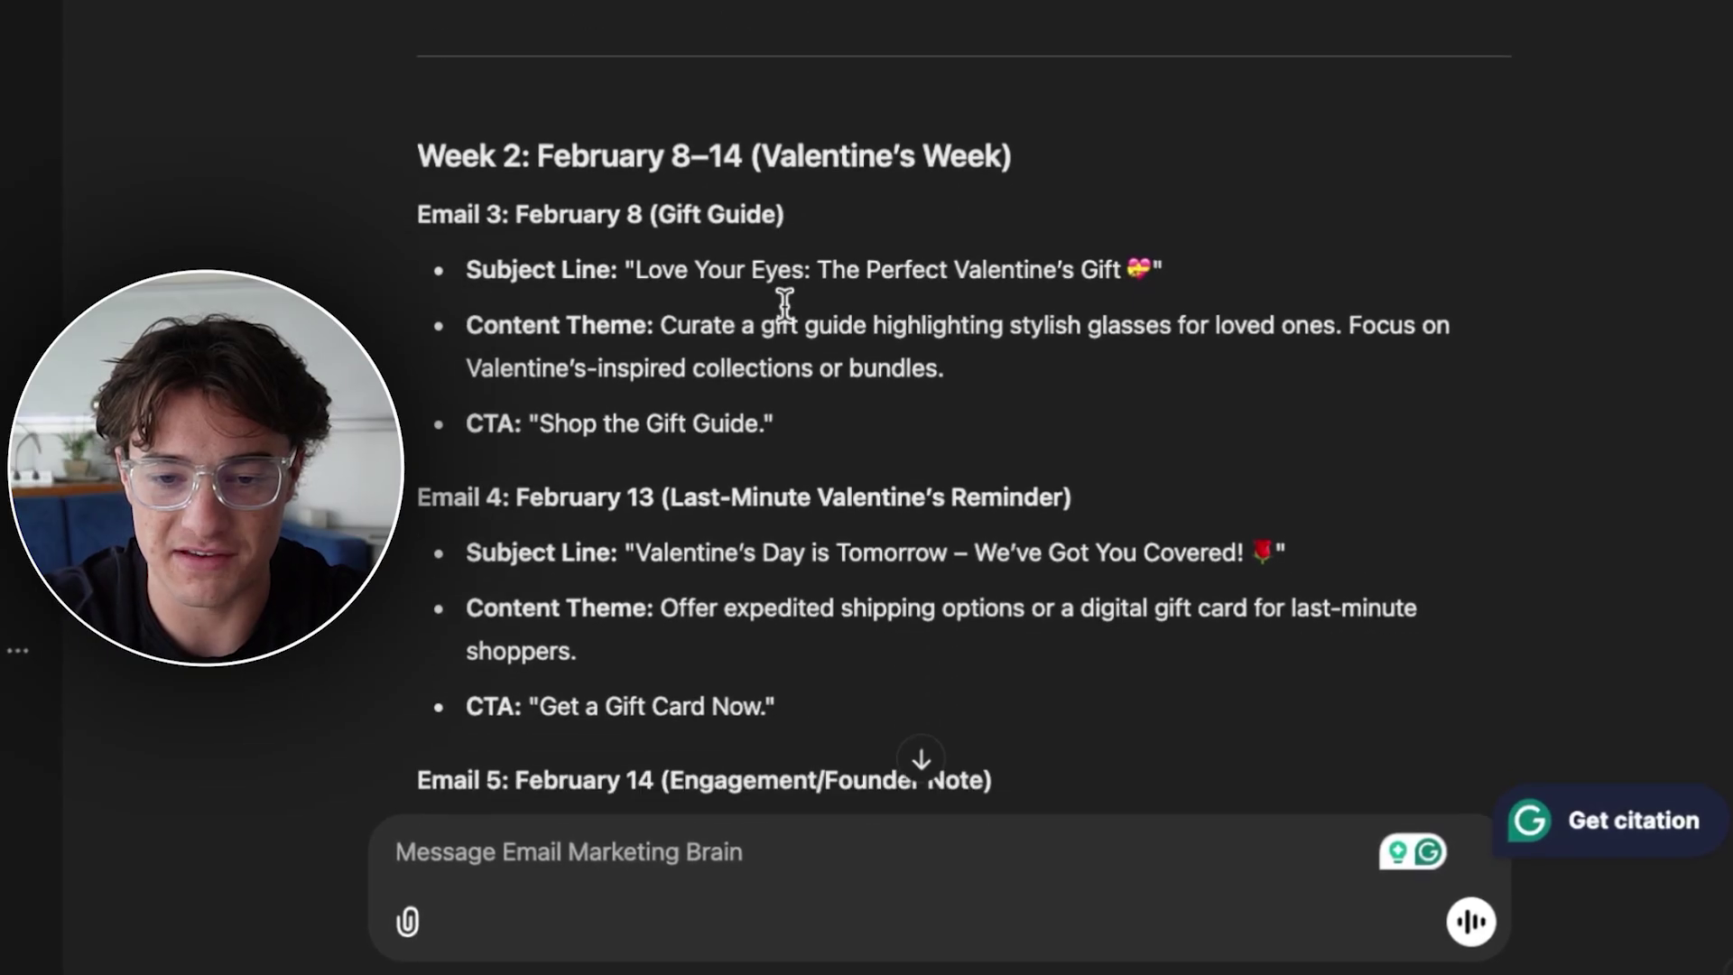
{"action": "left_click_drag", "start_coordinate": [512, 197], "coordinate": [843, 197]}
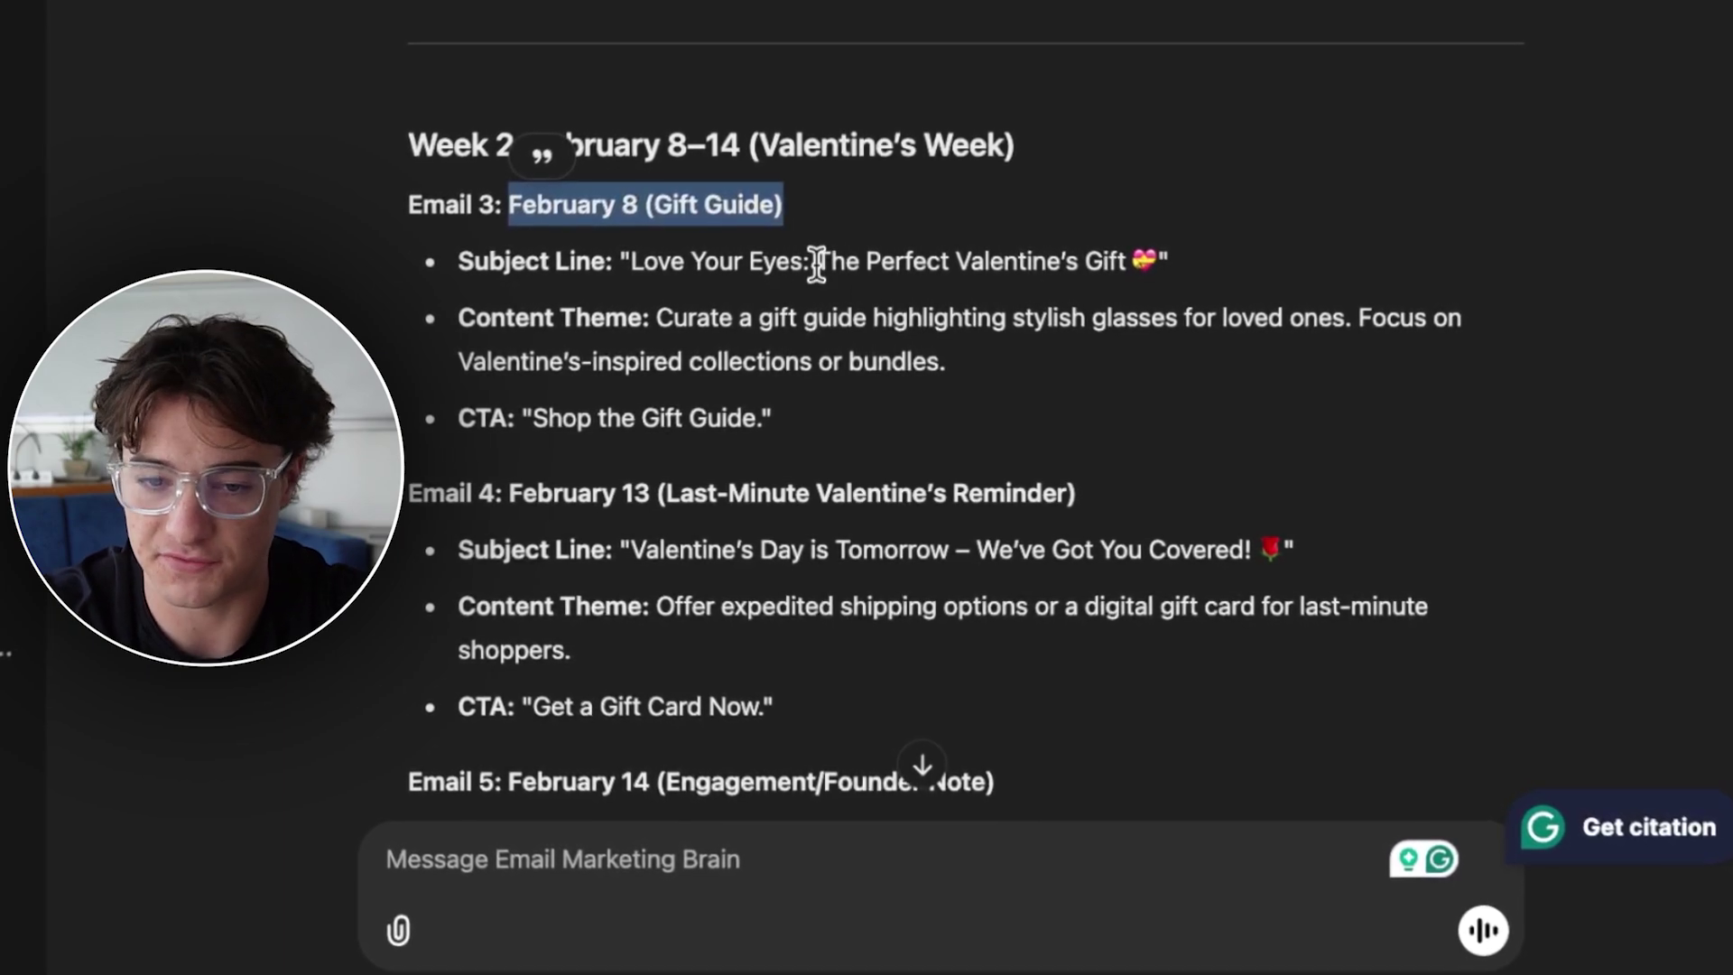
{"action": "scroll", "coordinate": [893, 262], "scroll_direction": "down", "scroll_amount": 2}
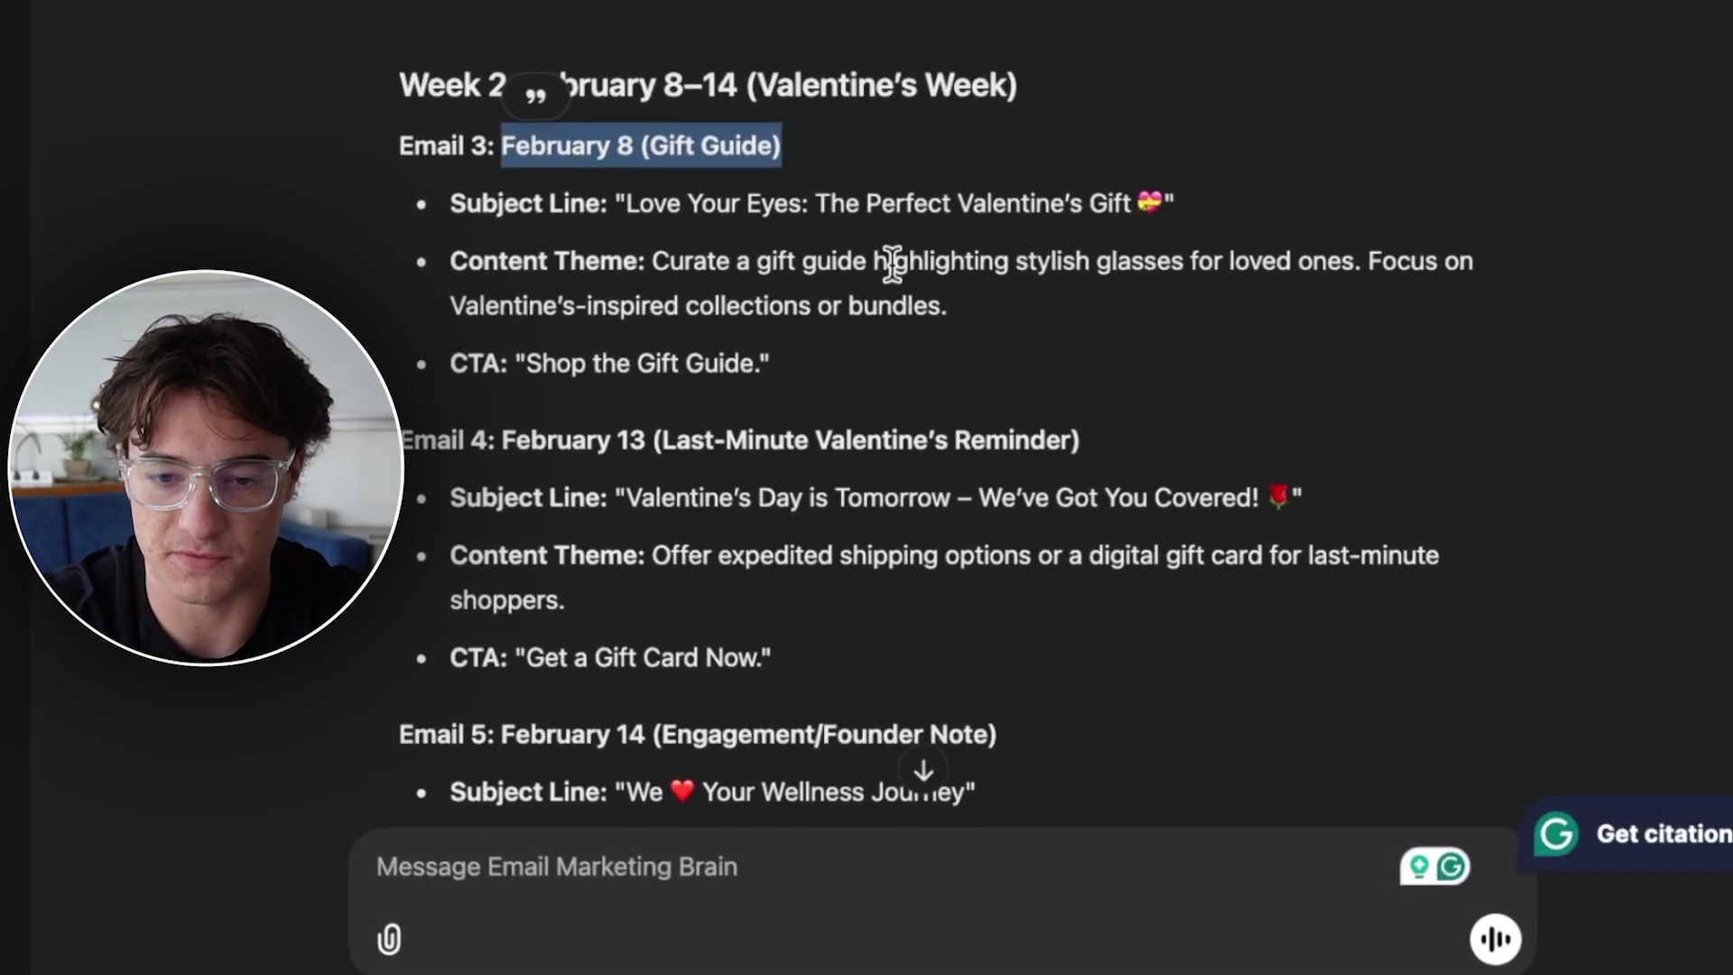
{"action": "scroll", "coordinate": [853, 303], "scroll_direction": "down", "scroll_amount": 3}
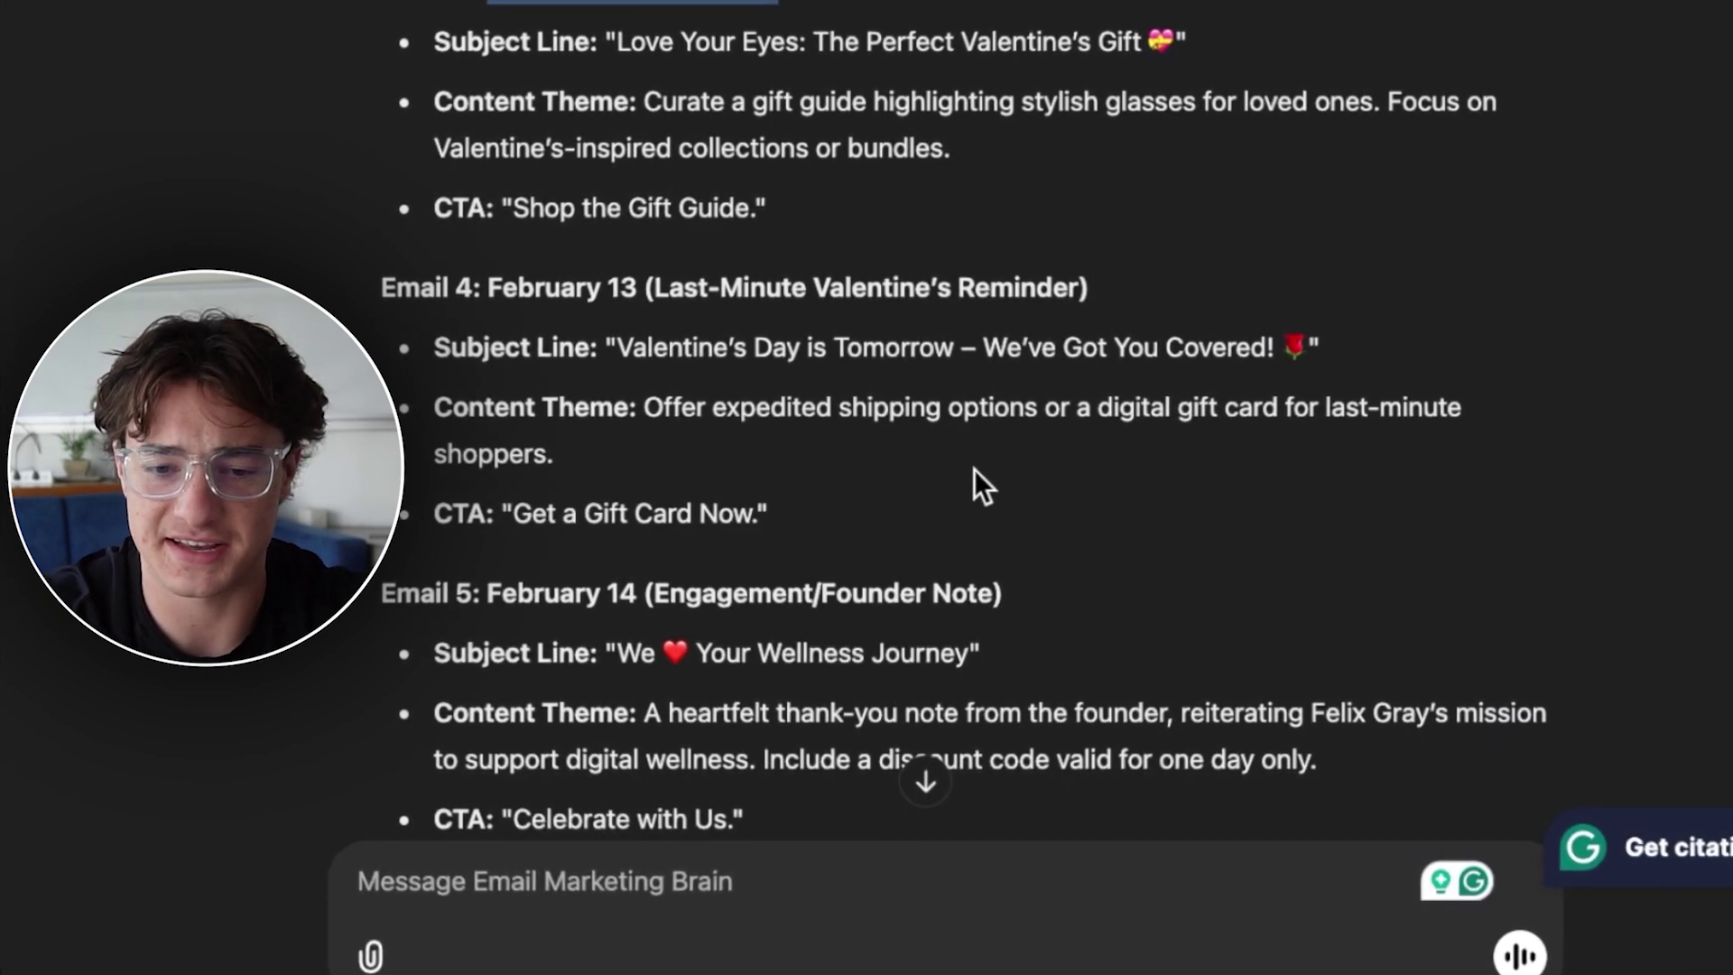
{"action": "scroll", "coordinate": [975, 484], "scroll_direction": "down", "scroll_amount": 5}
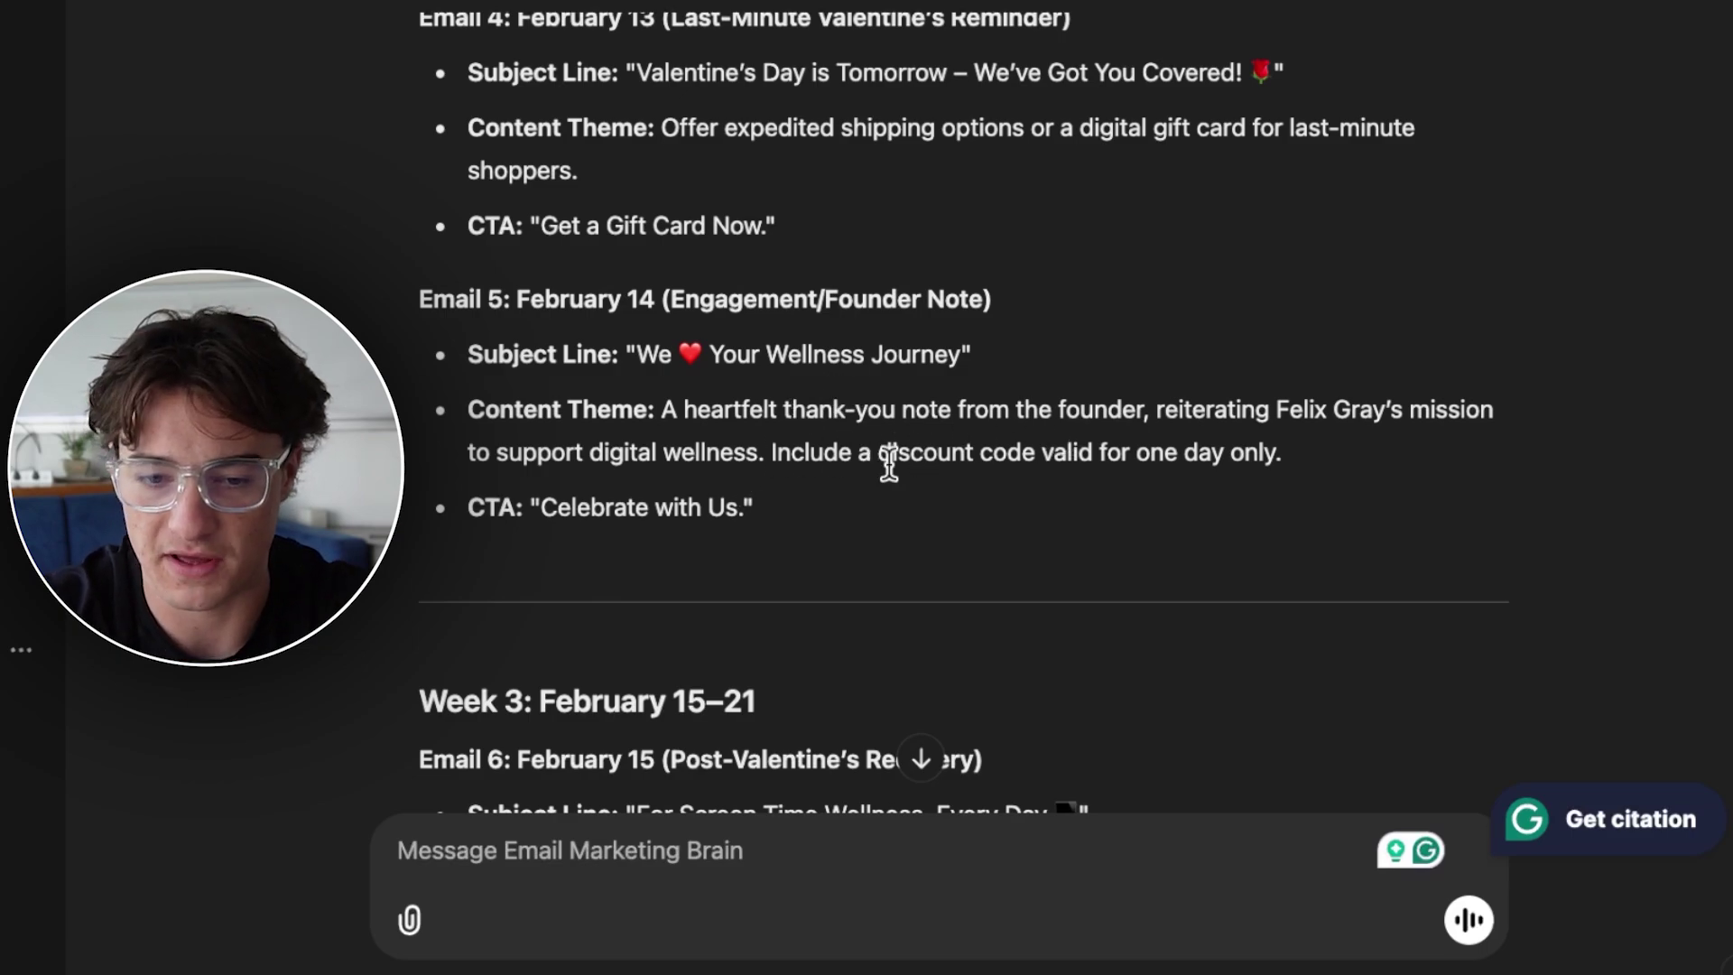
{"action": "scroll", "coordinate": [886, 470], "scroll_direction": "down", "scroll_amount": 5}
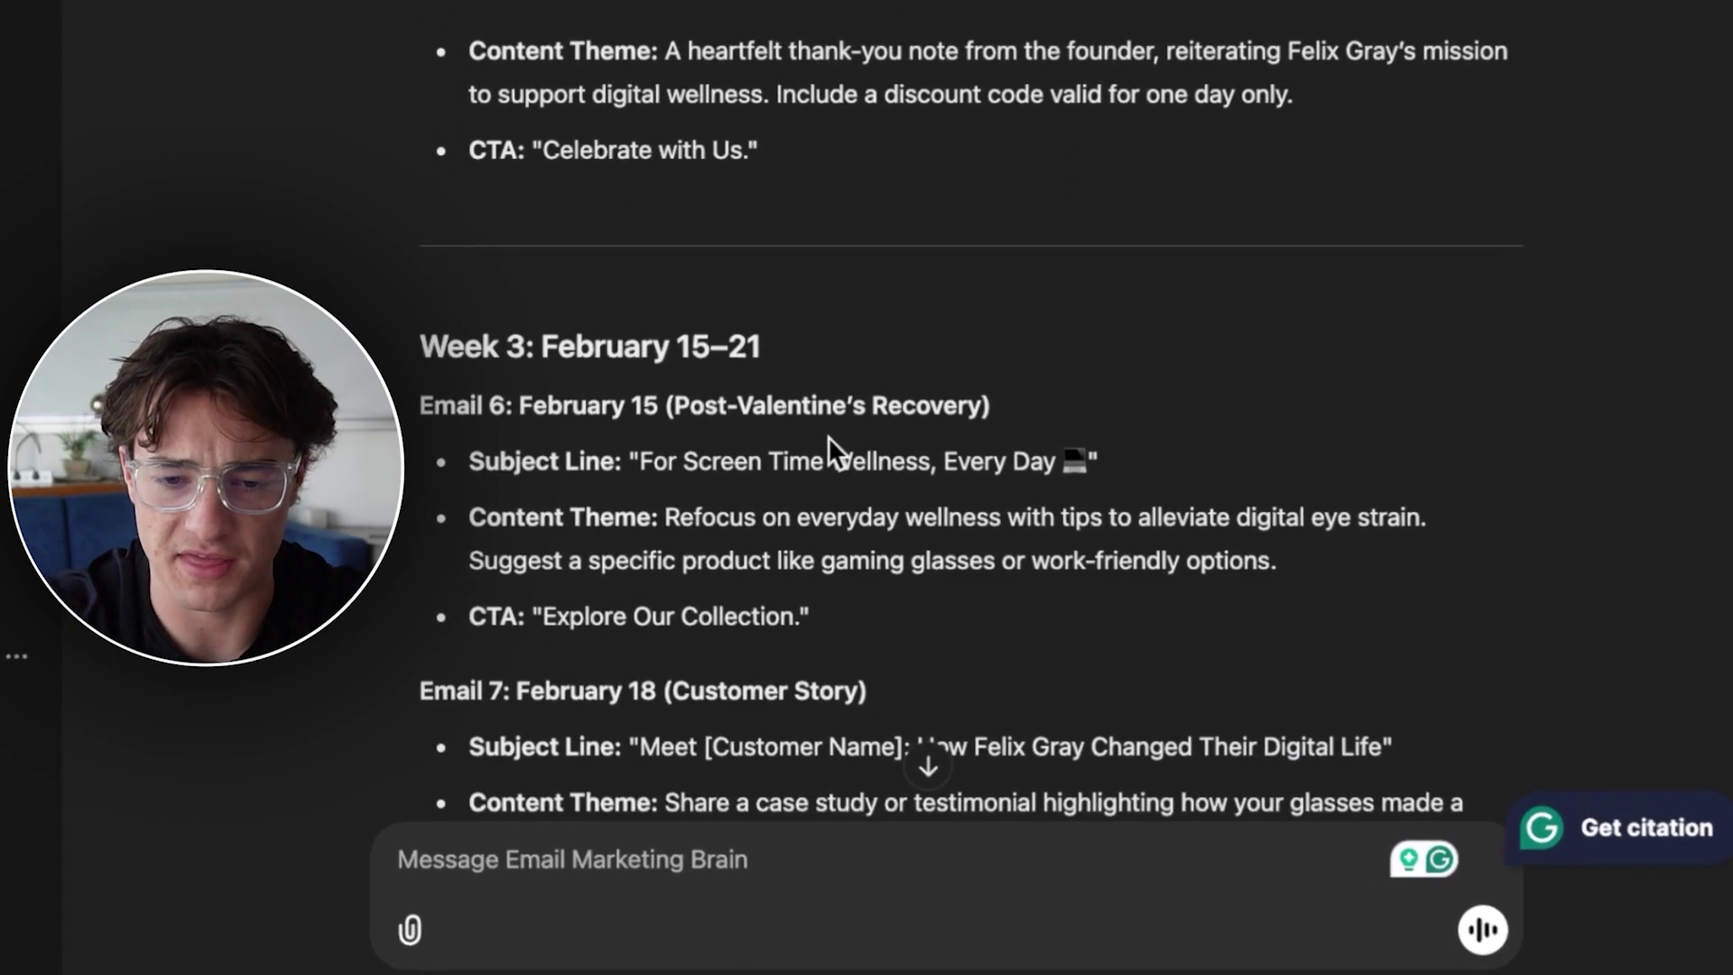
{"action": "scroll", "coordinate": [846, 442], "scroll_direction": "down", "scroll_amount": 3}
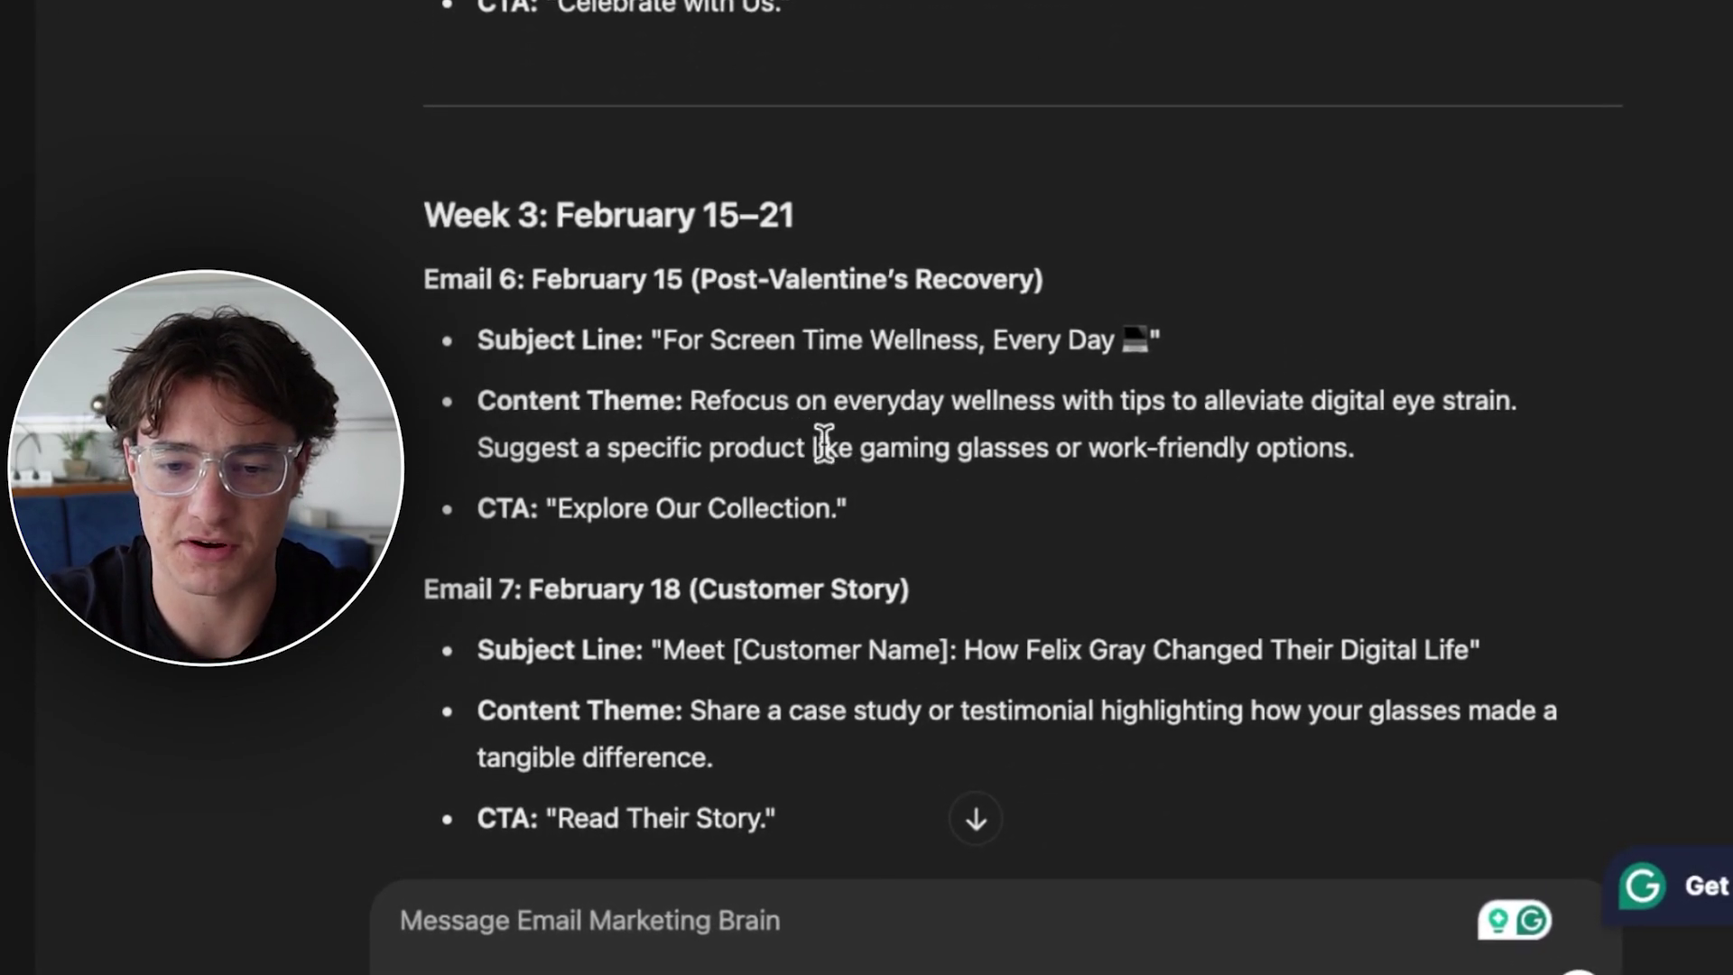
{"action": "triple_click", "coordinate": [1148, 428]}
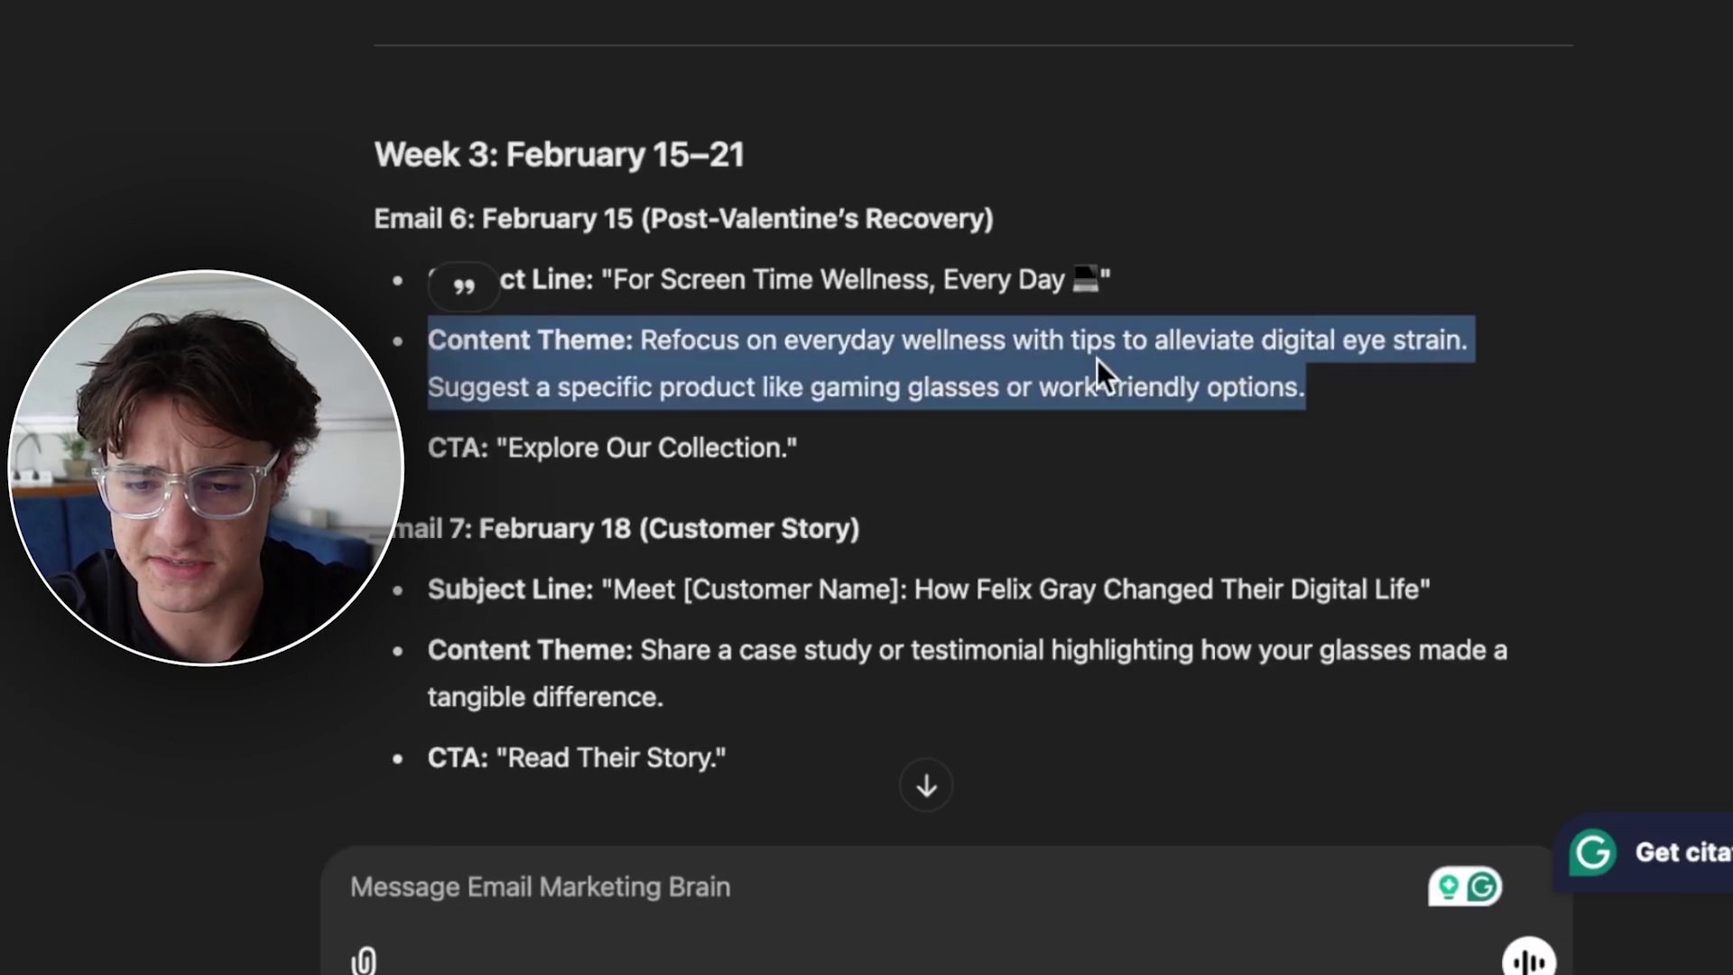
{"action": "left_click", "coordinate": [1054, 416]}
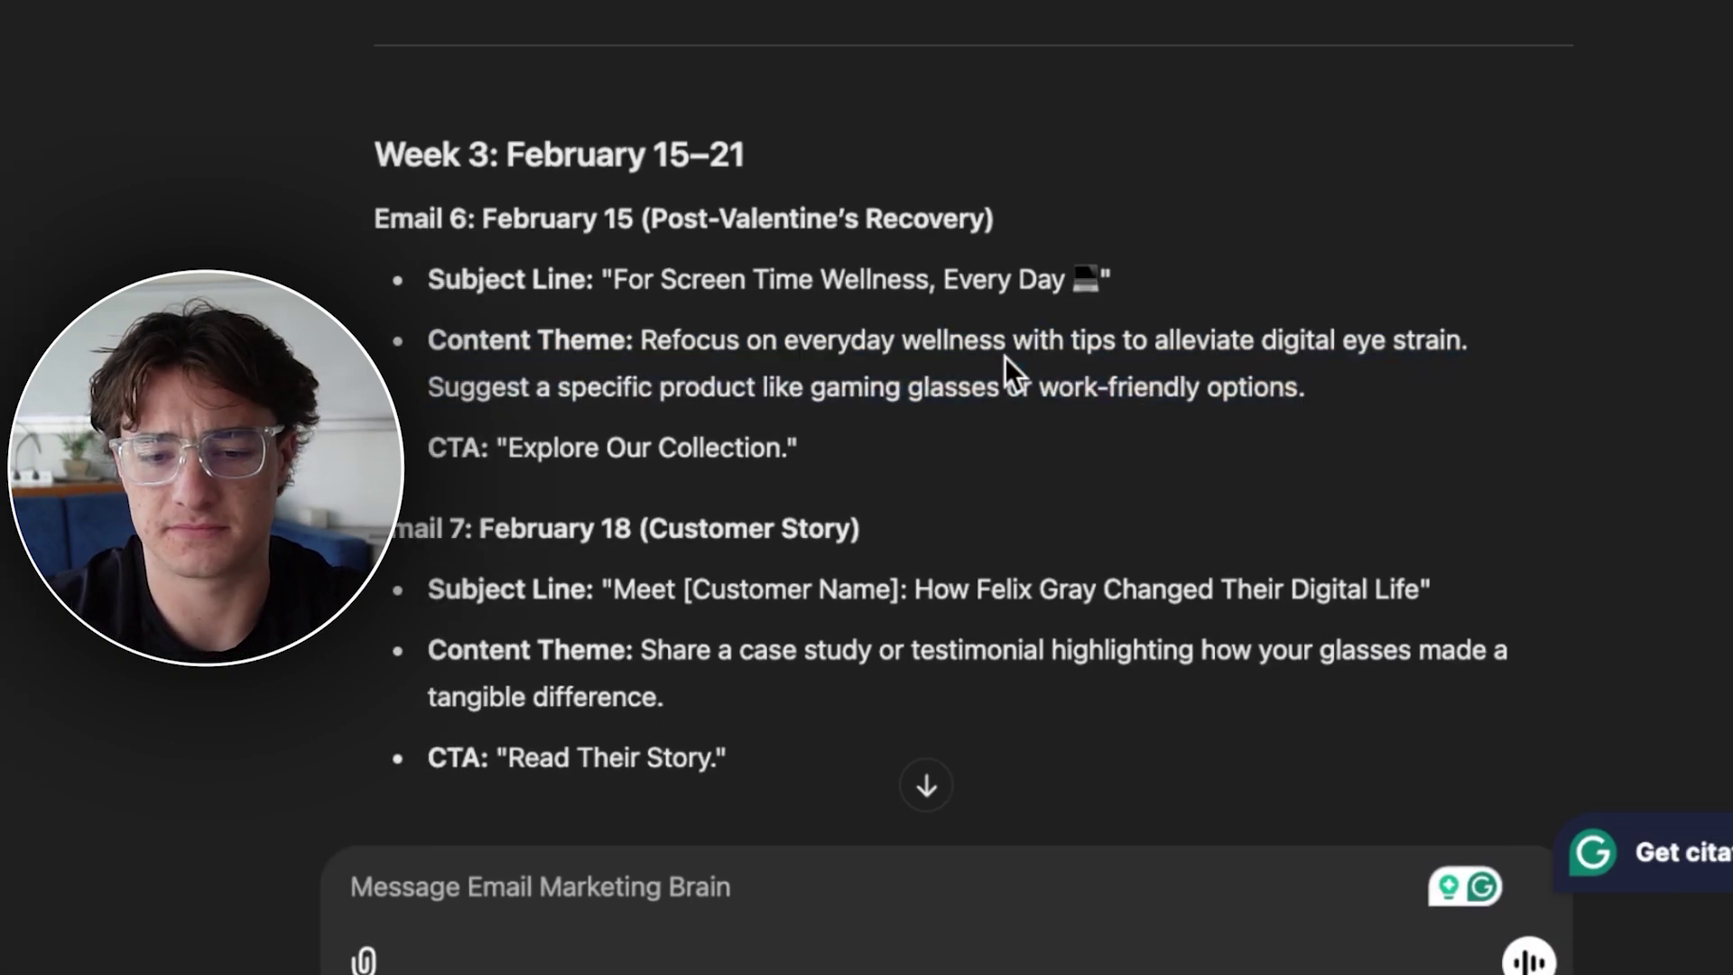
{"action": "scroll", "coordinate": [538, 104], "scroll_direction": "down", "scroll_amount": 3}
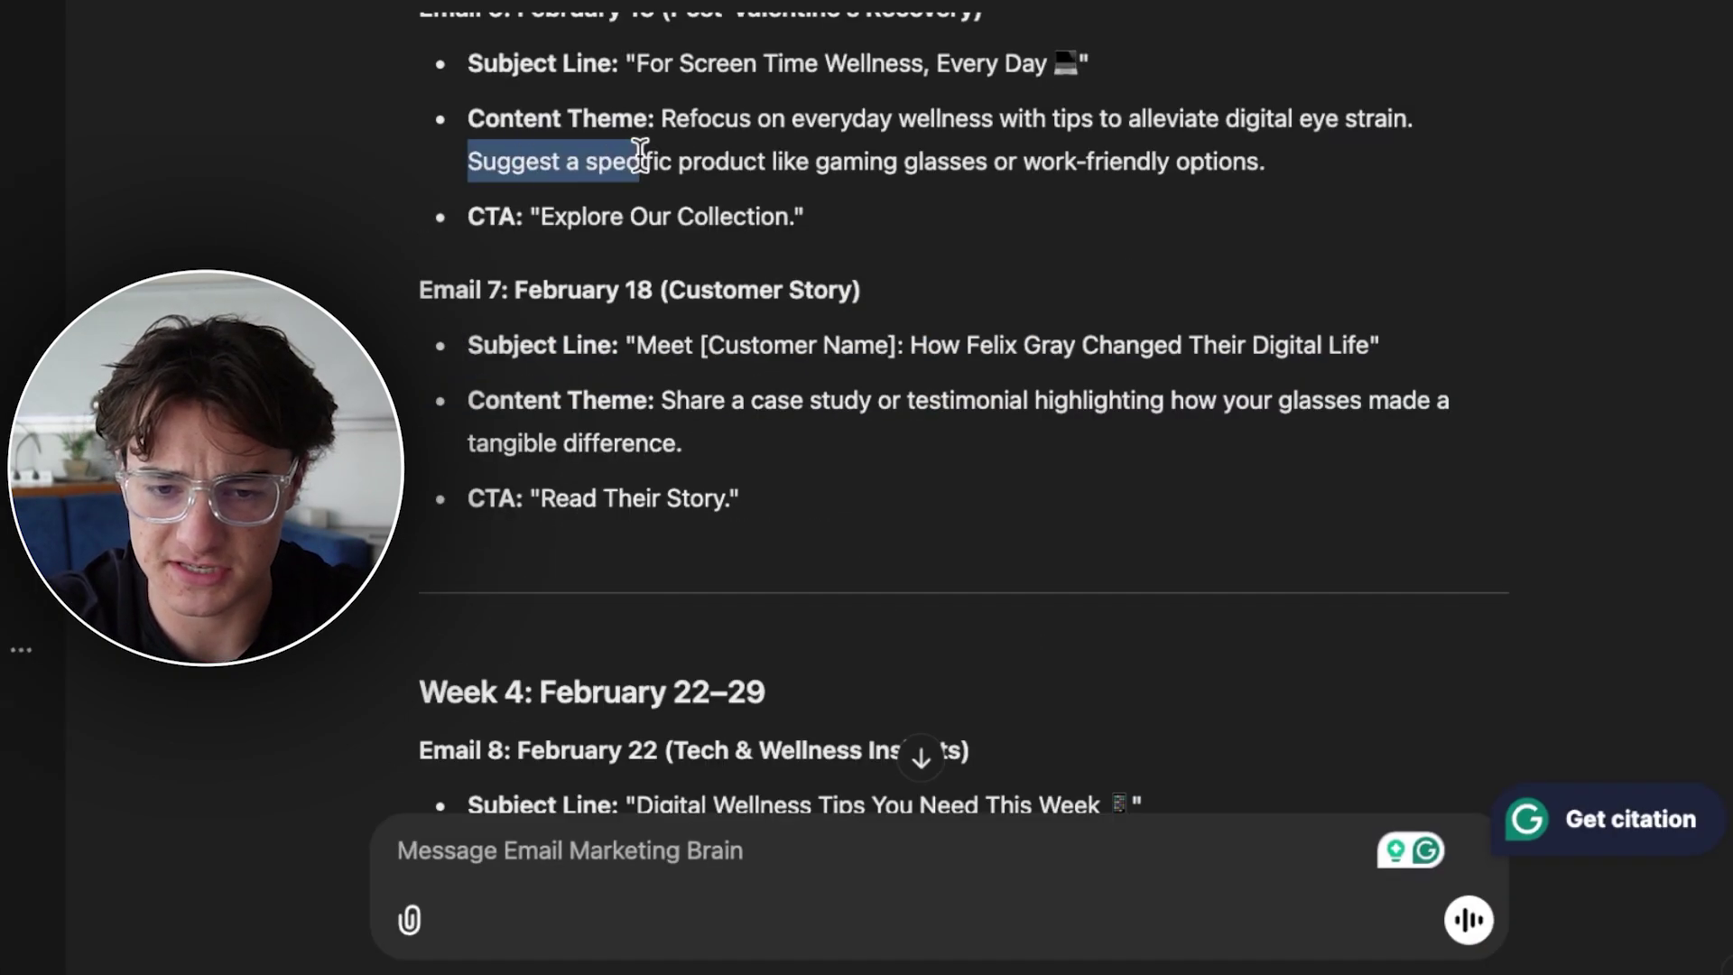
{"action": "left_click_drag", "start_coordinate": [1169, 171], "coordinate": [1238, 175]}
{"action": "left_click", "coordinate": [1238, 175]}
{"action": "scroll", "coordinate": [821, 262], "scroll_direction": "down", "scroll_amount": 2}
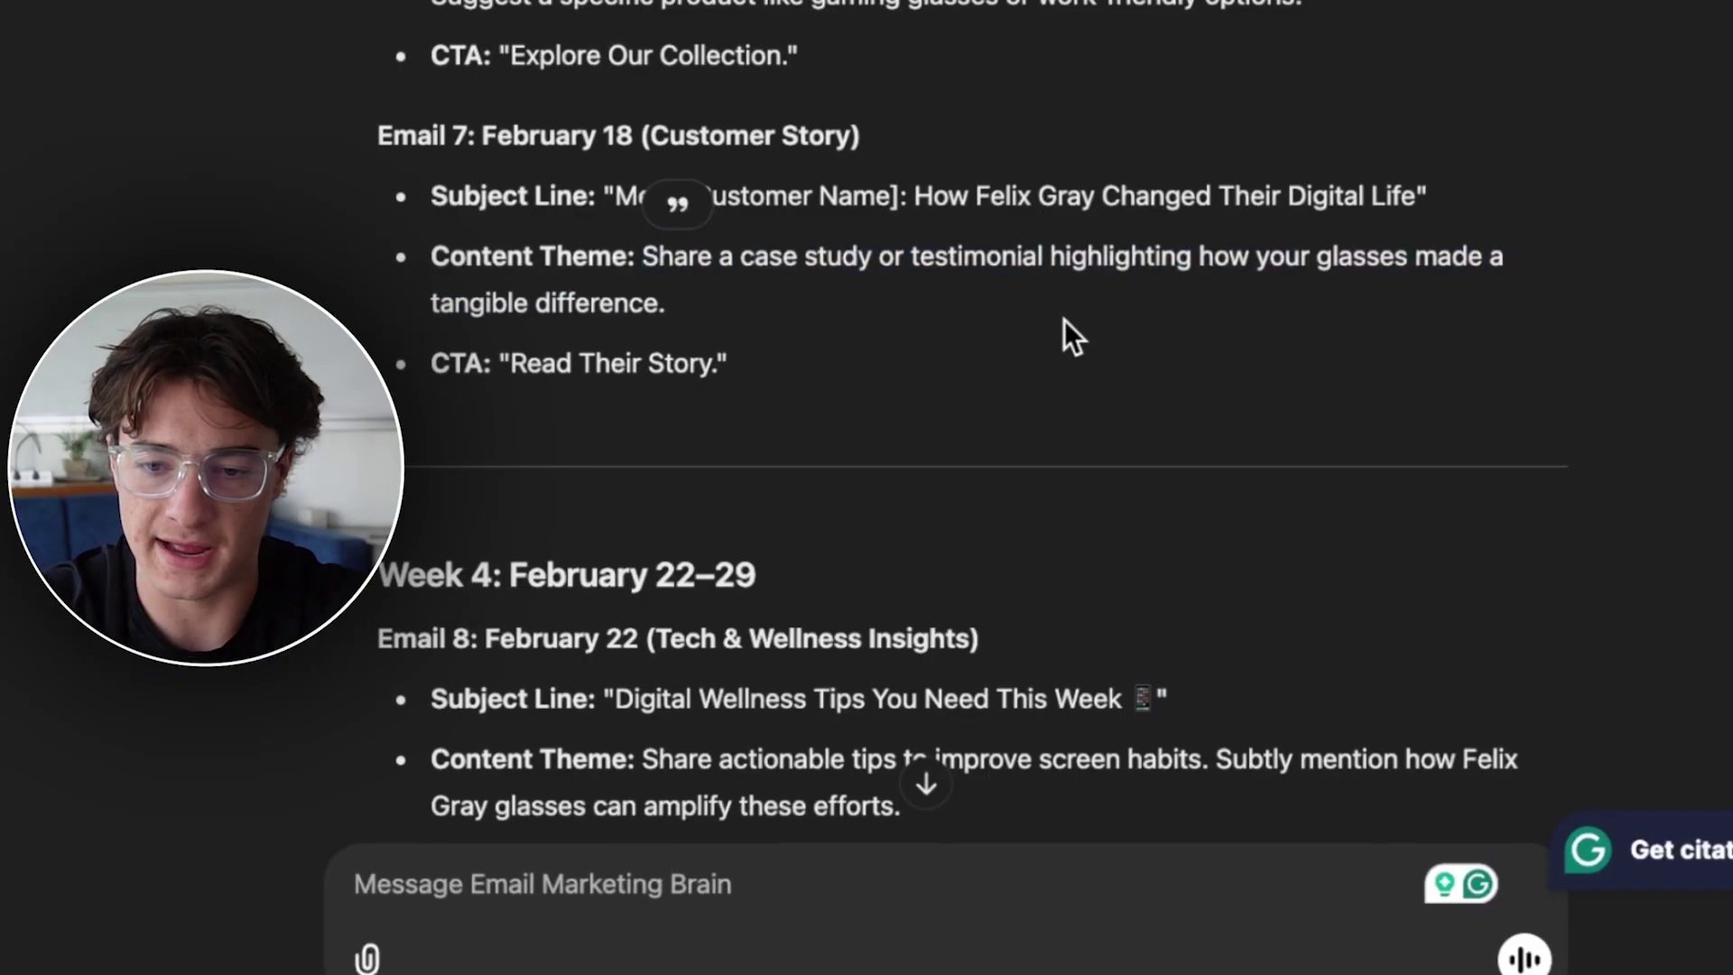
{"action": "scroll", "coordinate": [1059, 321], "scroll_direction": "down", "scroll_amount": 5}
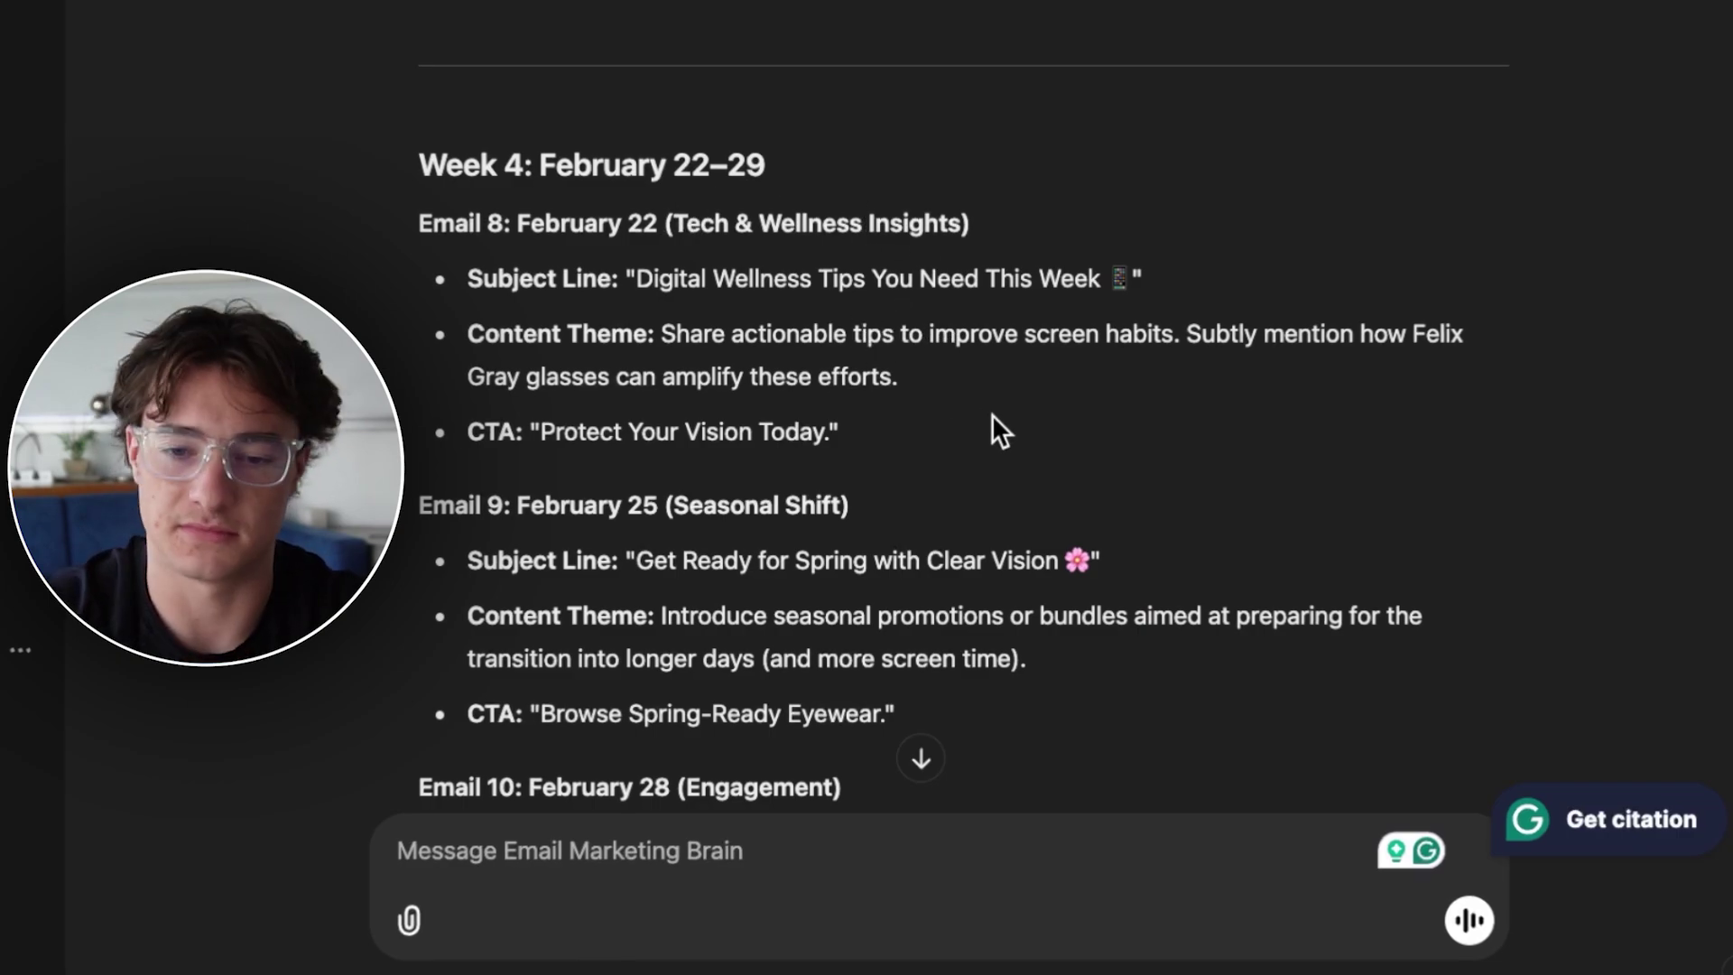
{"action": "left_click_drag", "start_coordinate": [902, 376], "coordinate": [686, 322]}
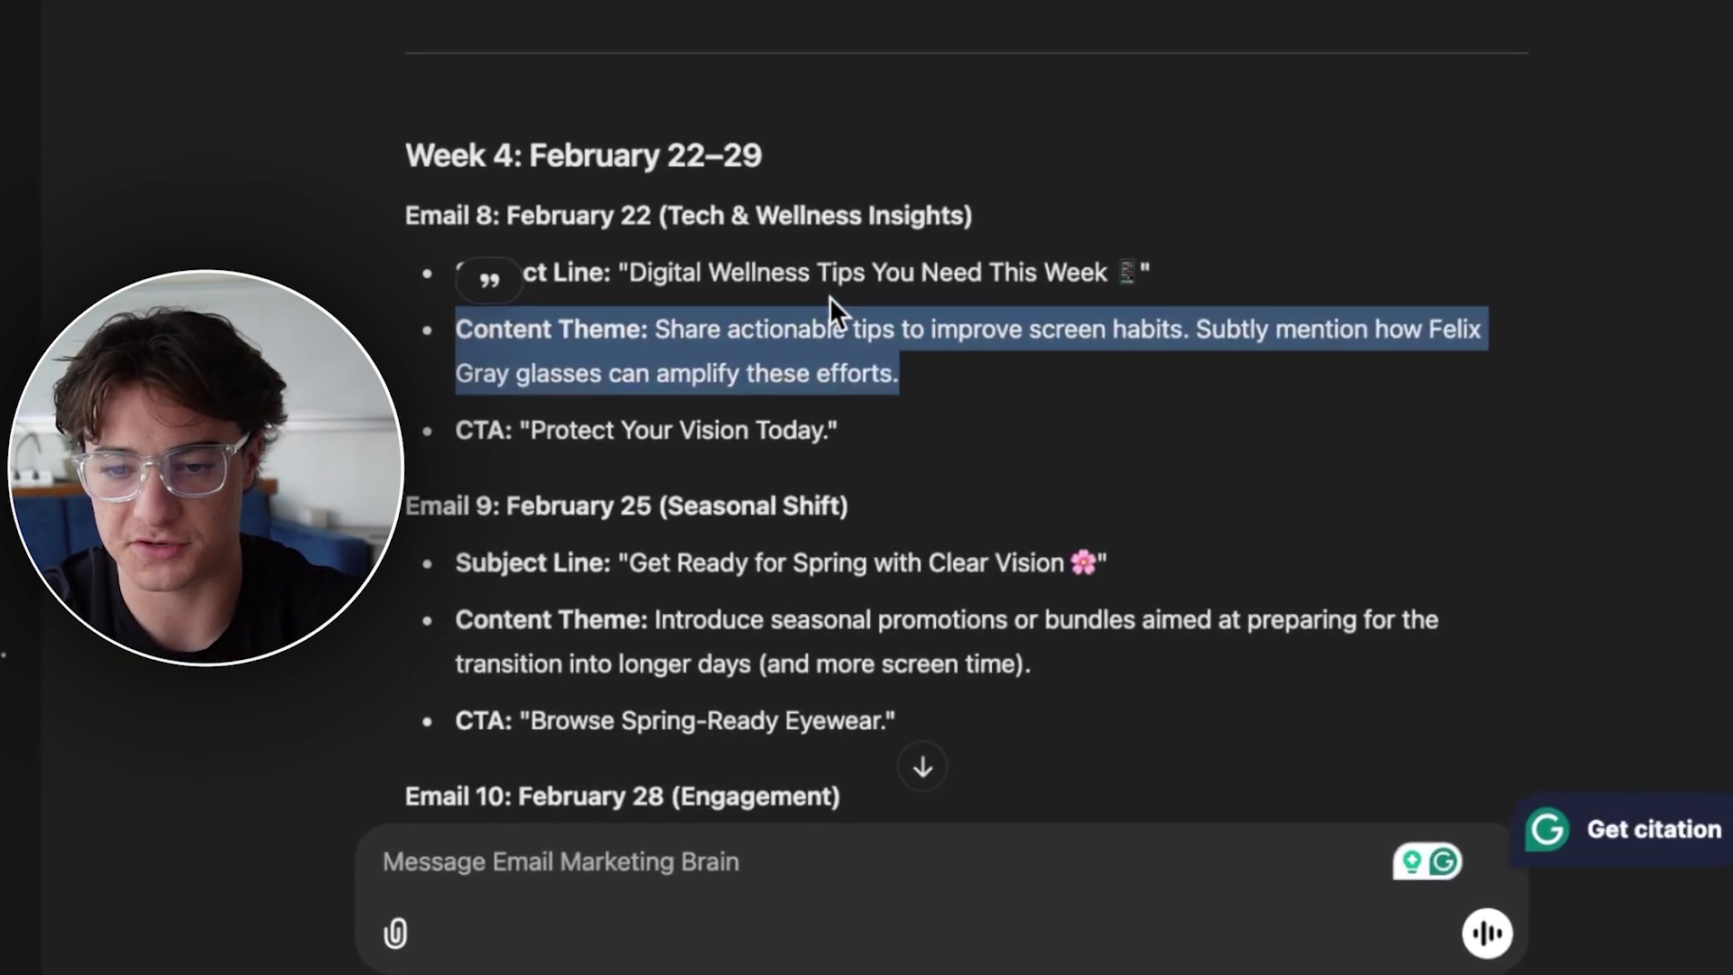
{"action": "scroll", "coordinate": [830, 296], "scroll_direction": "down", "scroll_amount": 2}
{"action": "left_click", "coordinate": [984, 245]}
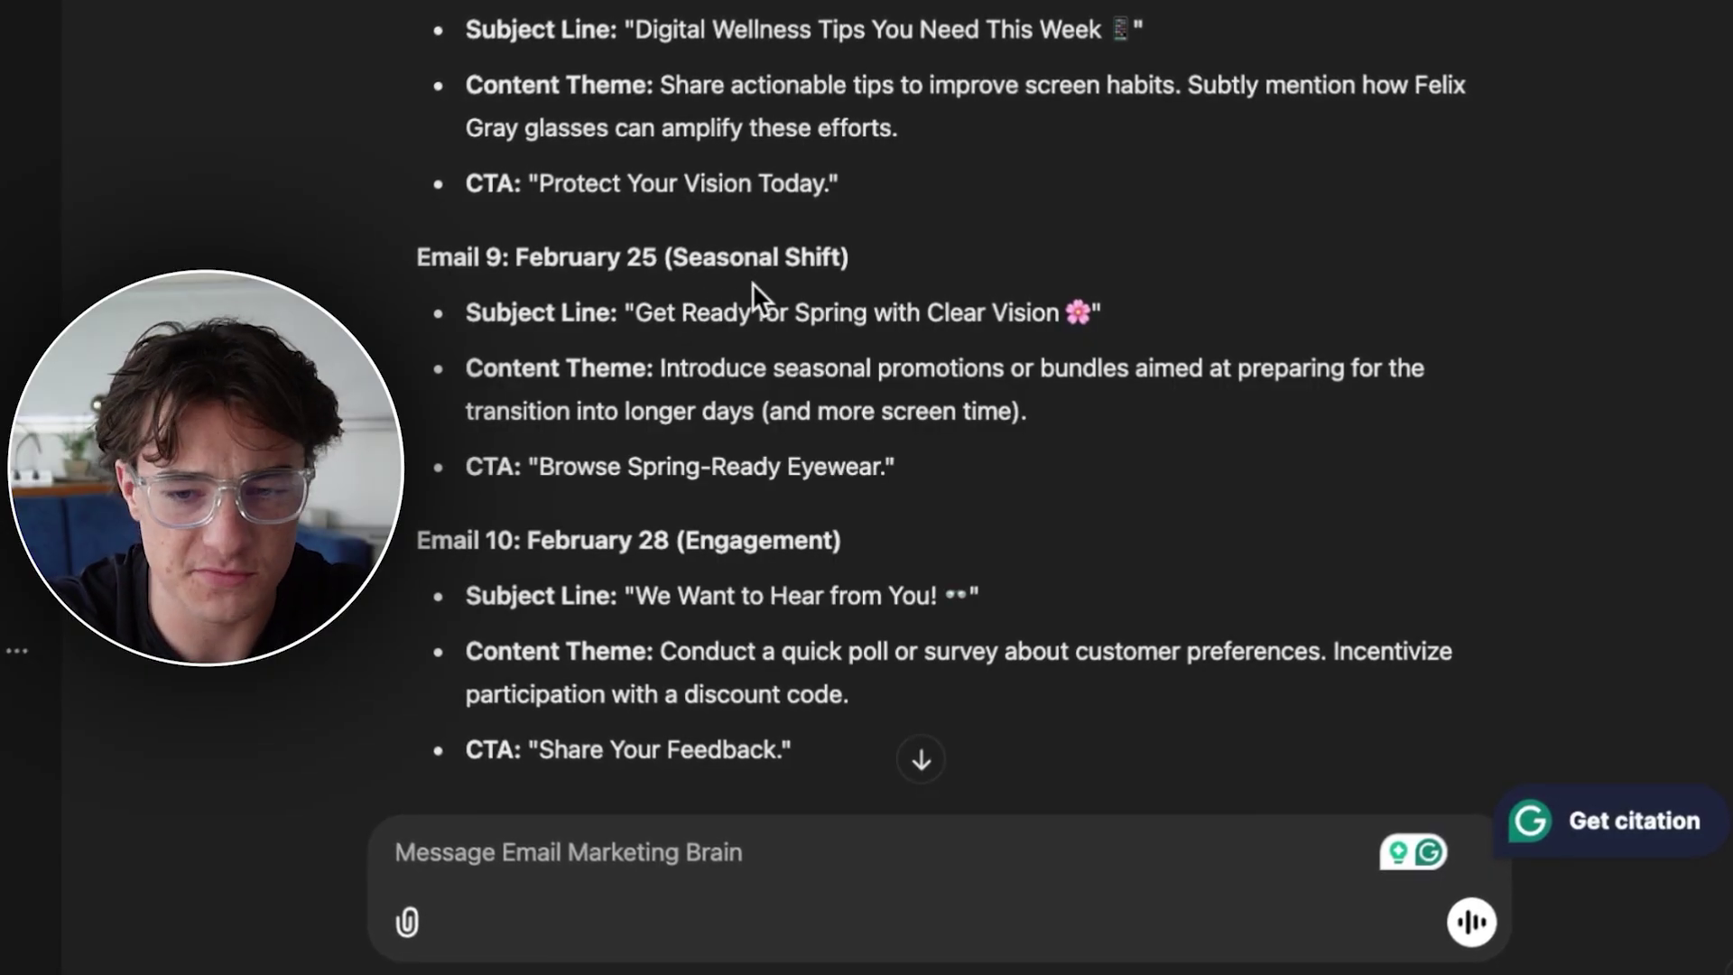
{"action": "scroll", "coordinate": [750, 282], "scroll_direction": "down", "scroll_amount": 2}
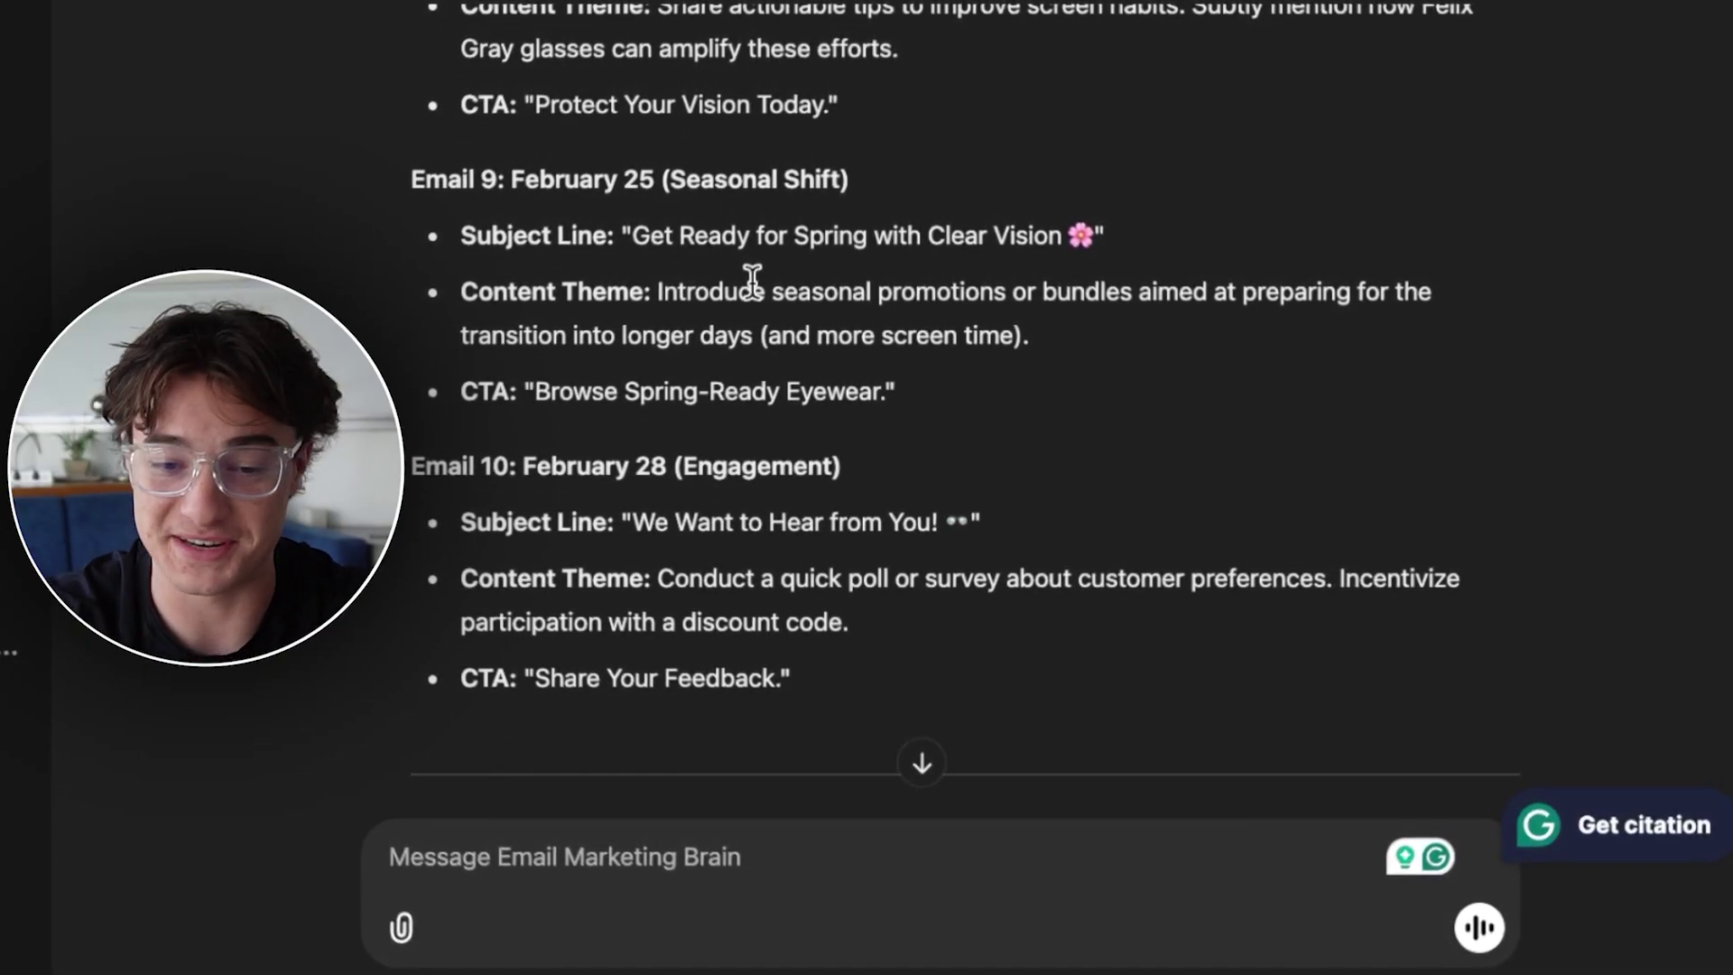
{"action": "scroll", "coordinate": [934, 311], "scroll_direction": "down", "scroll_amount": 1}
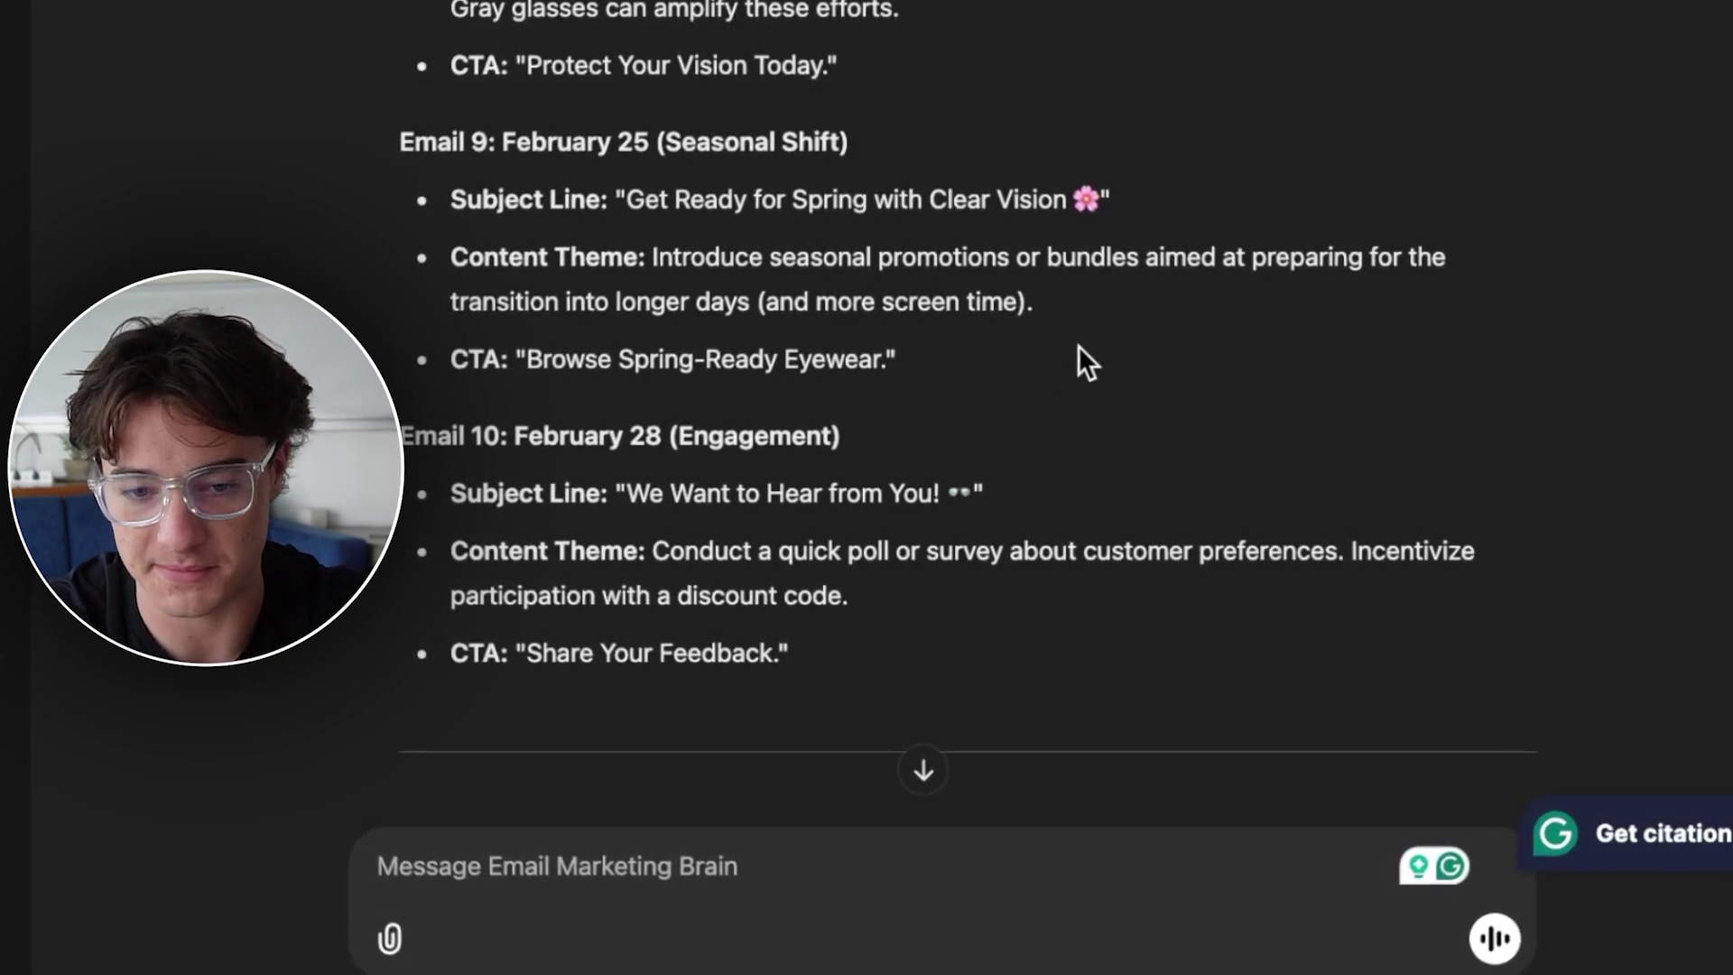
{"action": "scroll", "coordinate": [1080, 350], "scroll_direction": "down", "scroll_amount": 2}
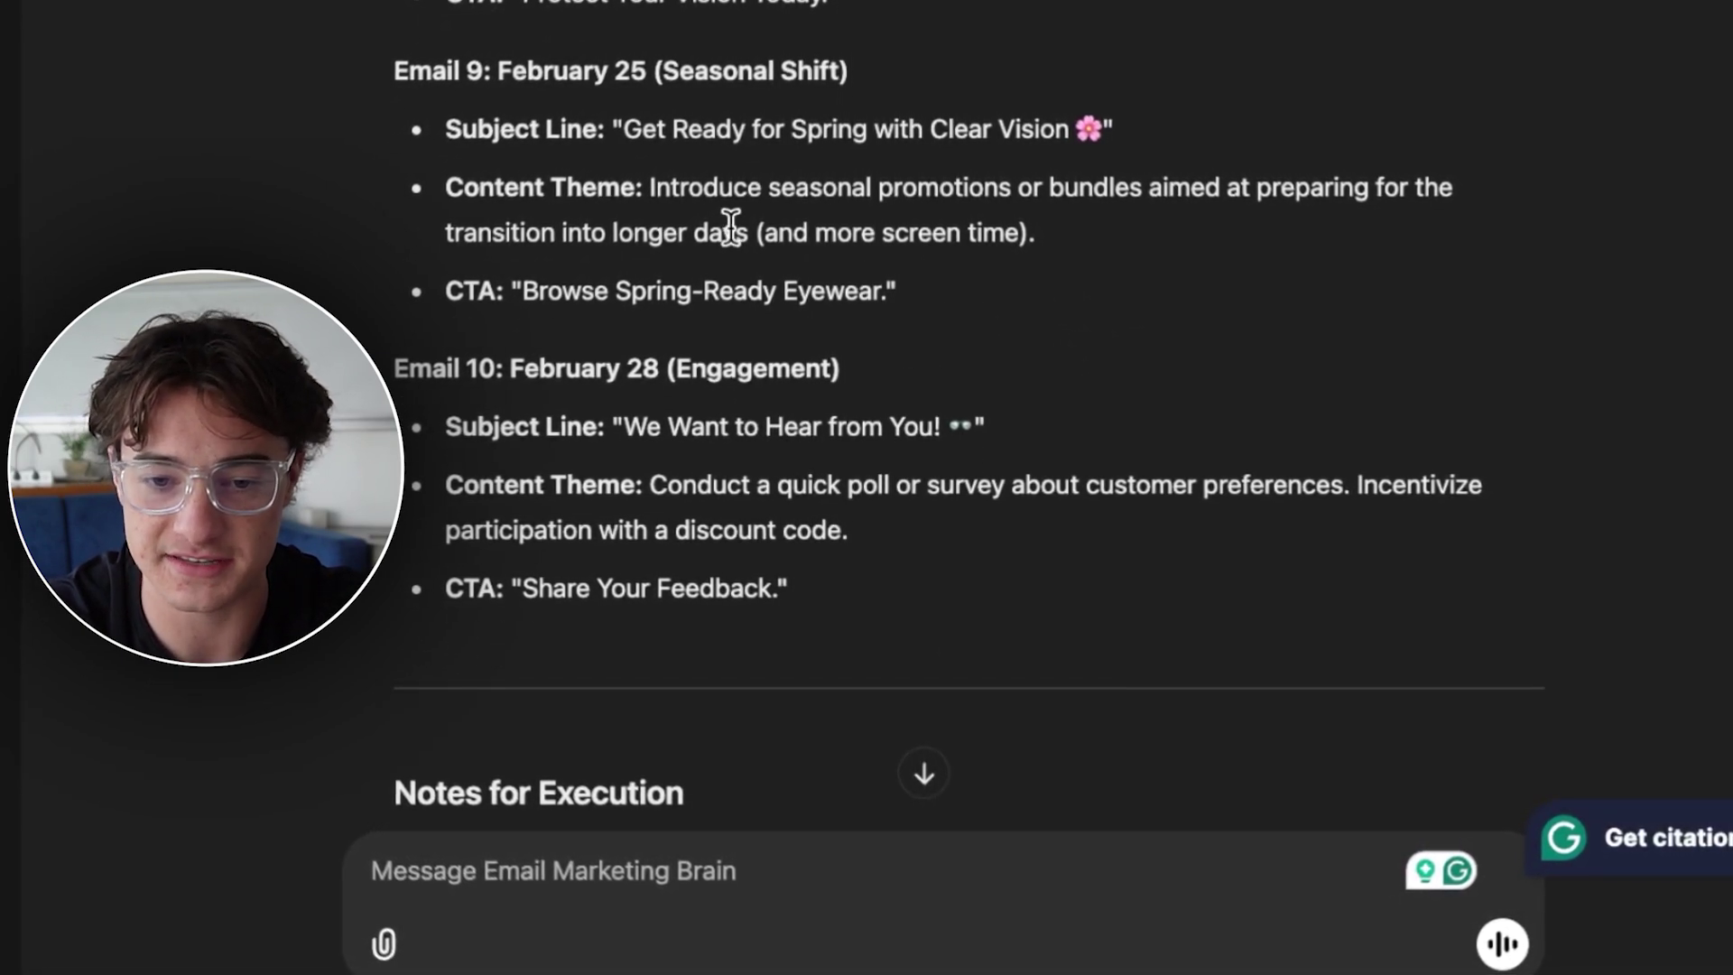
{"action": "scroll", "coordinate": [731, 220], "scroll_direction": "down", "scroll_amount": 2}
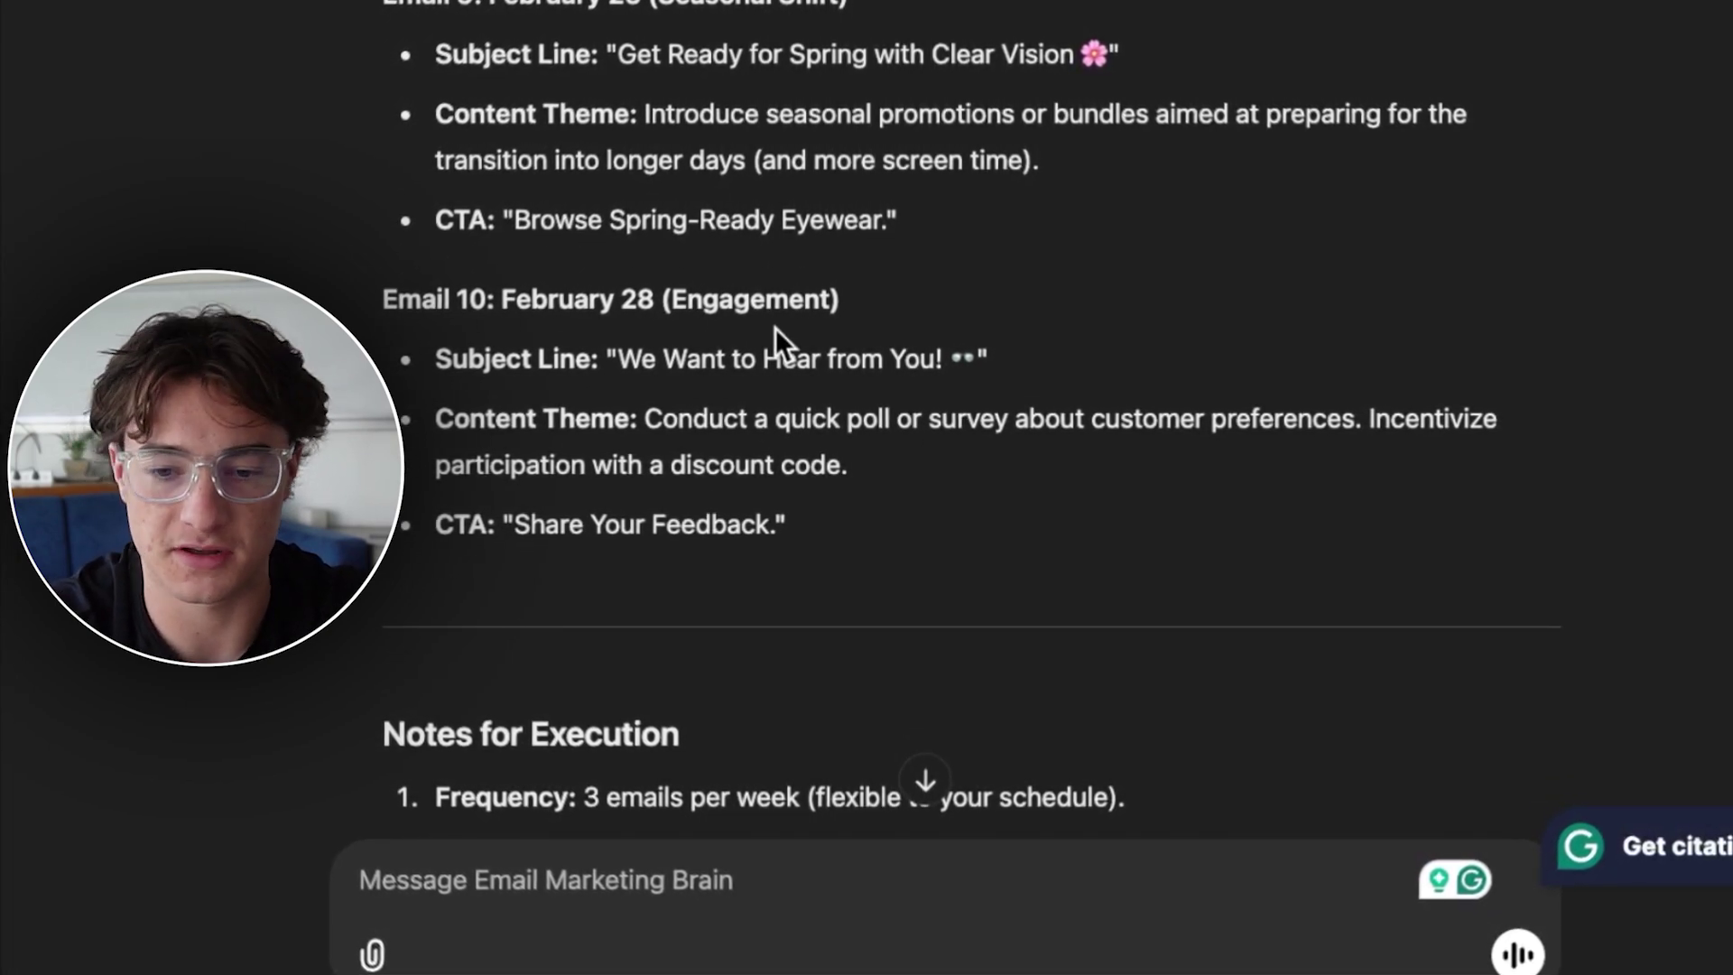
{"action": "scroll", "coordinate": [774, 326], "scroll_direction": "down", "scroll_amount": 5}
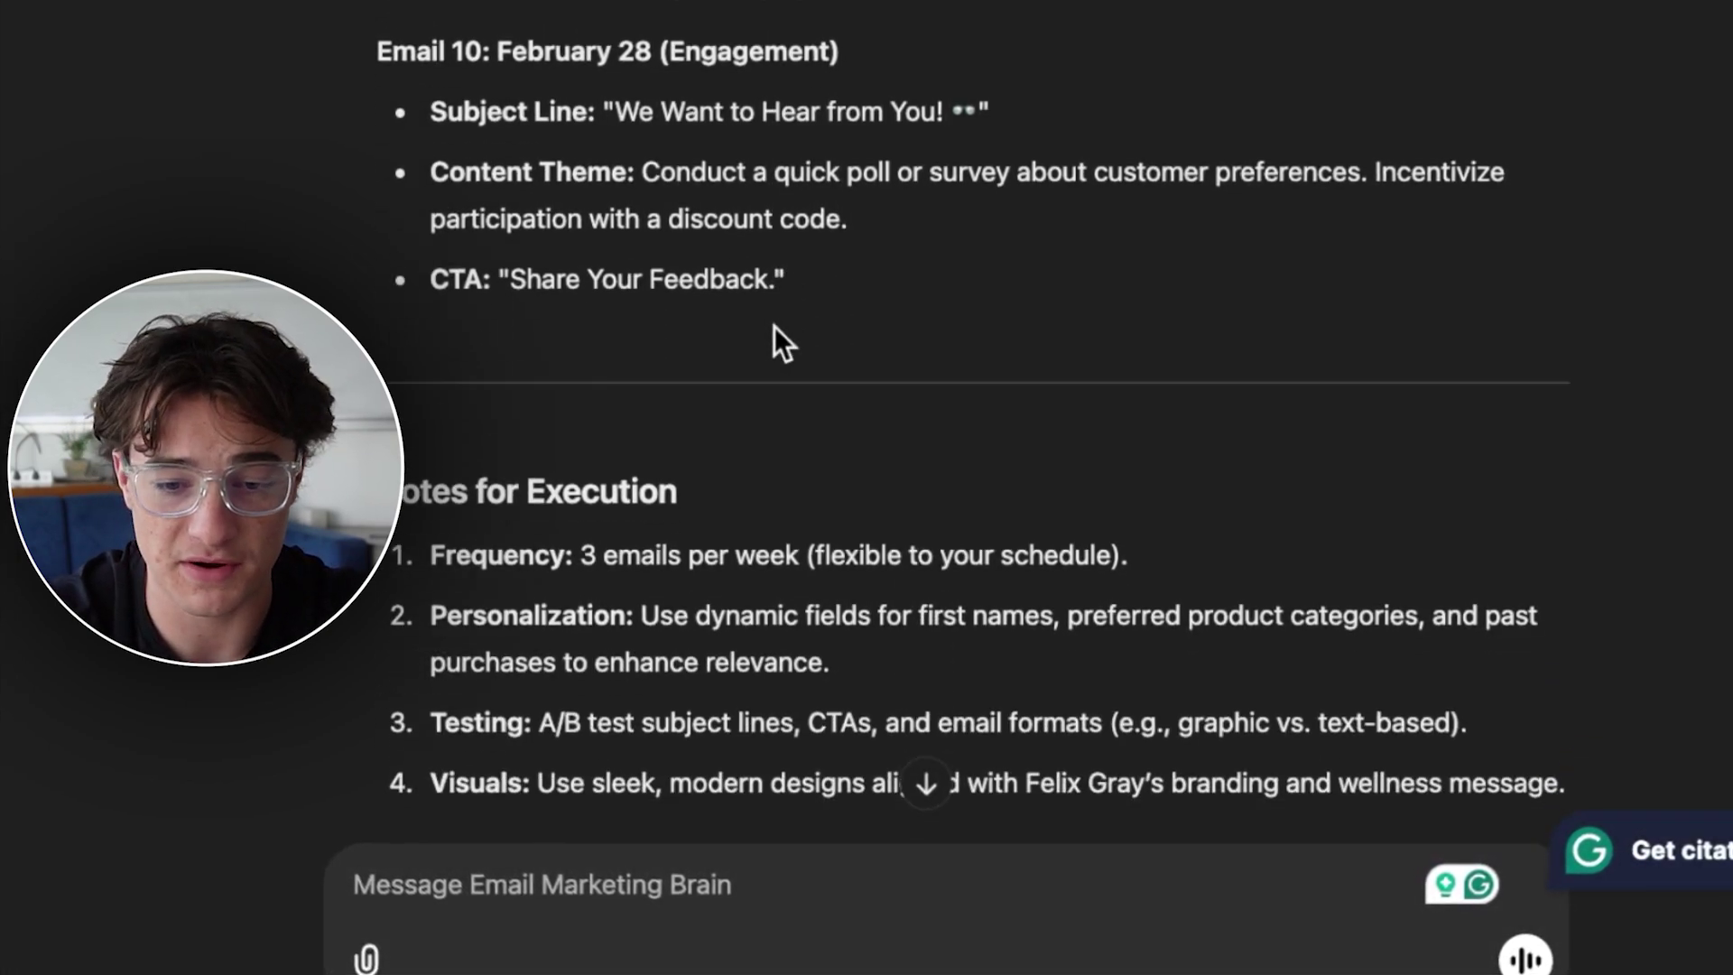
{"action": "scroll", "coordinate": [781, 341], "scroll_direction": "up", "scroll_amount": 5}
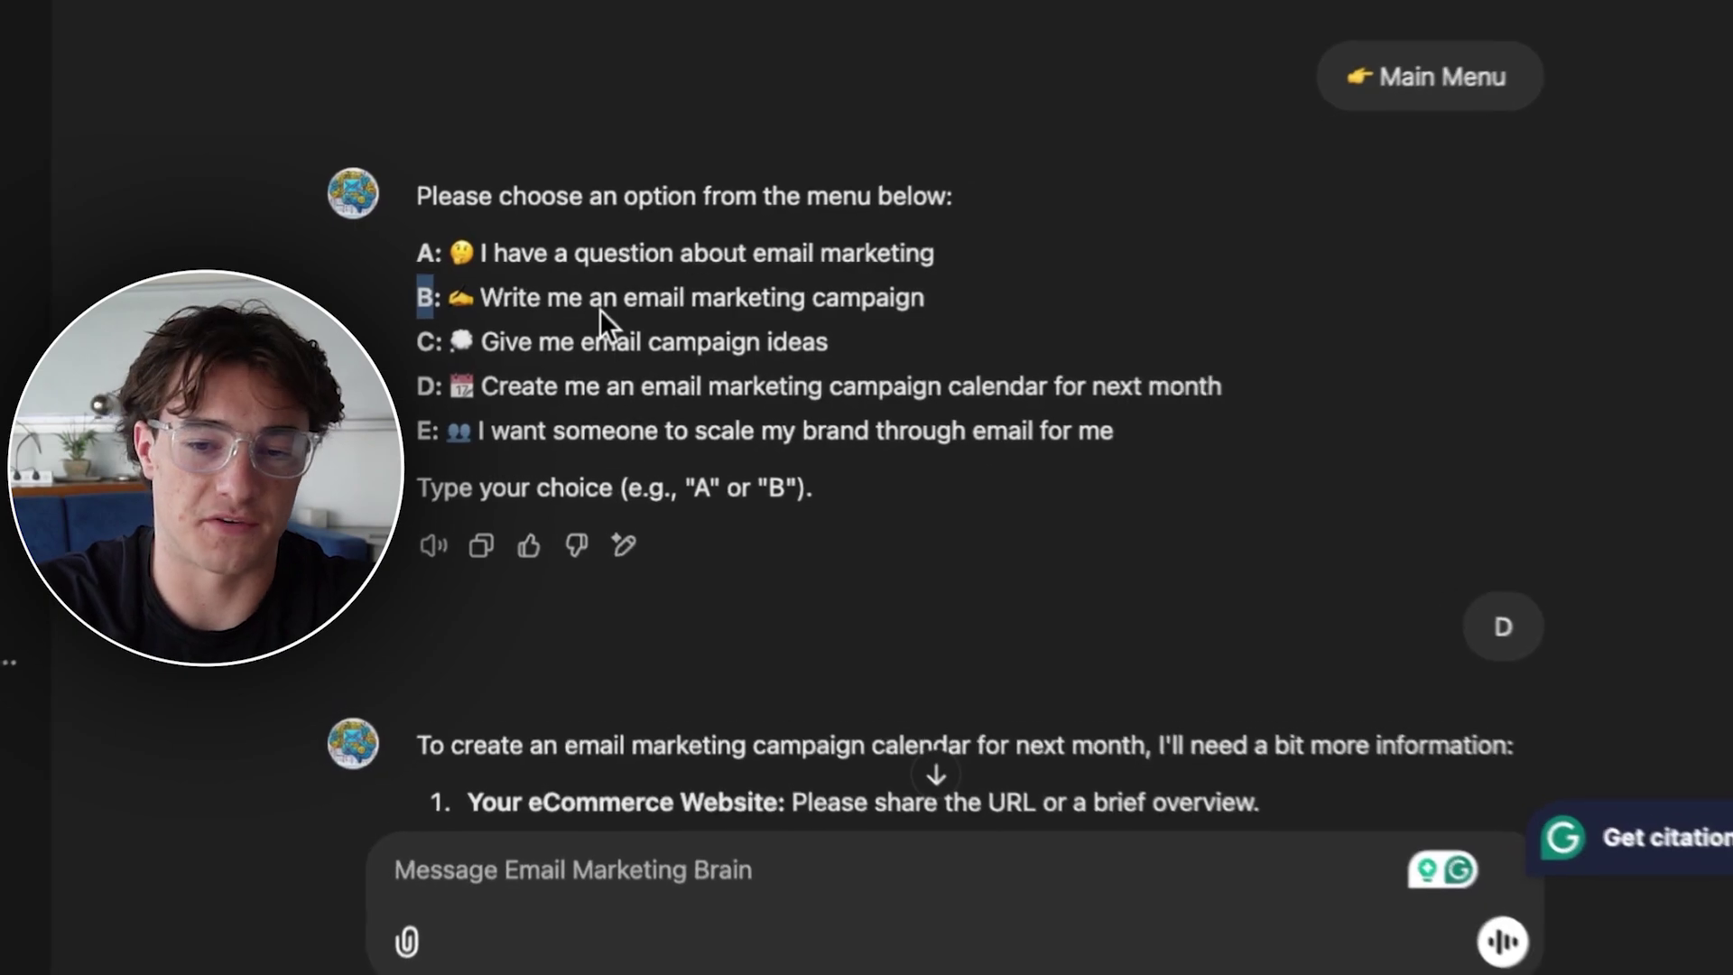
Review option B's reply, highlighting the topic, goal and Tone Preference questions
{"action": "triple_click", "coordinate": [640, 298]}
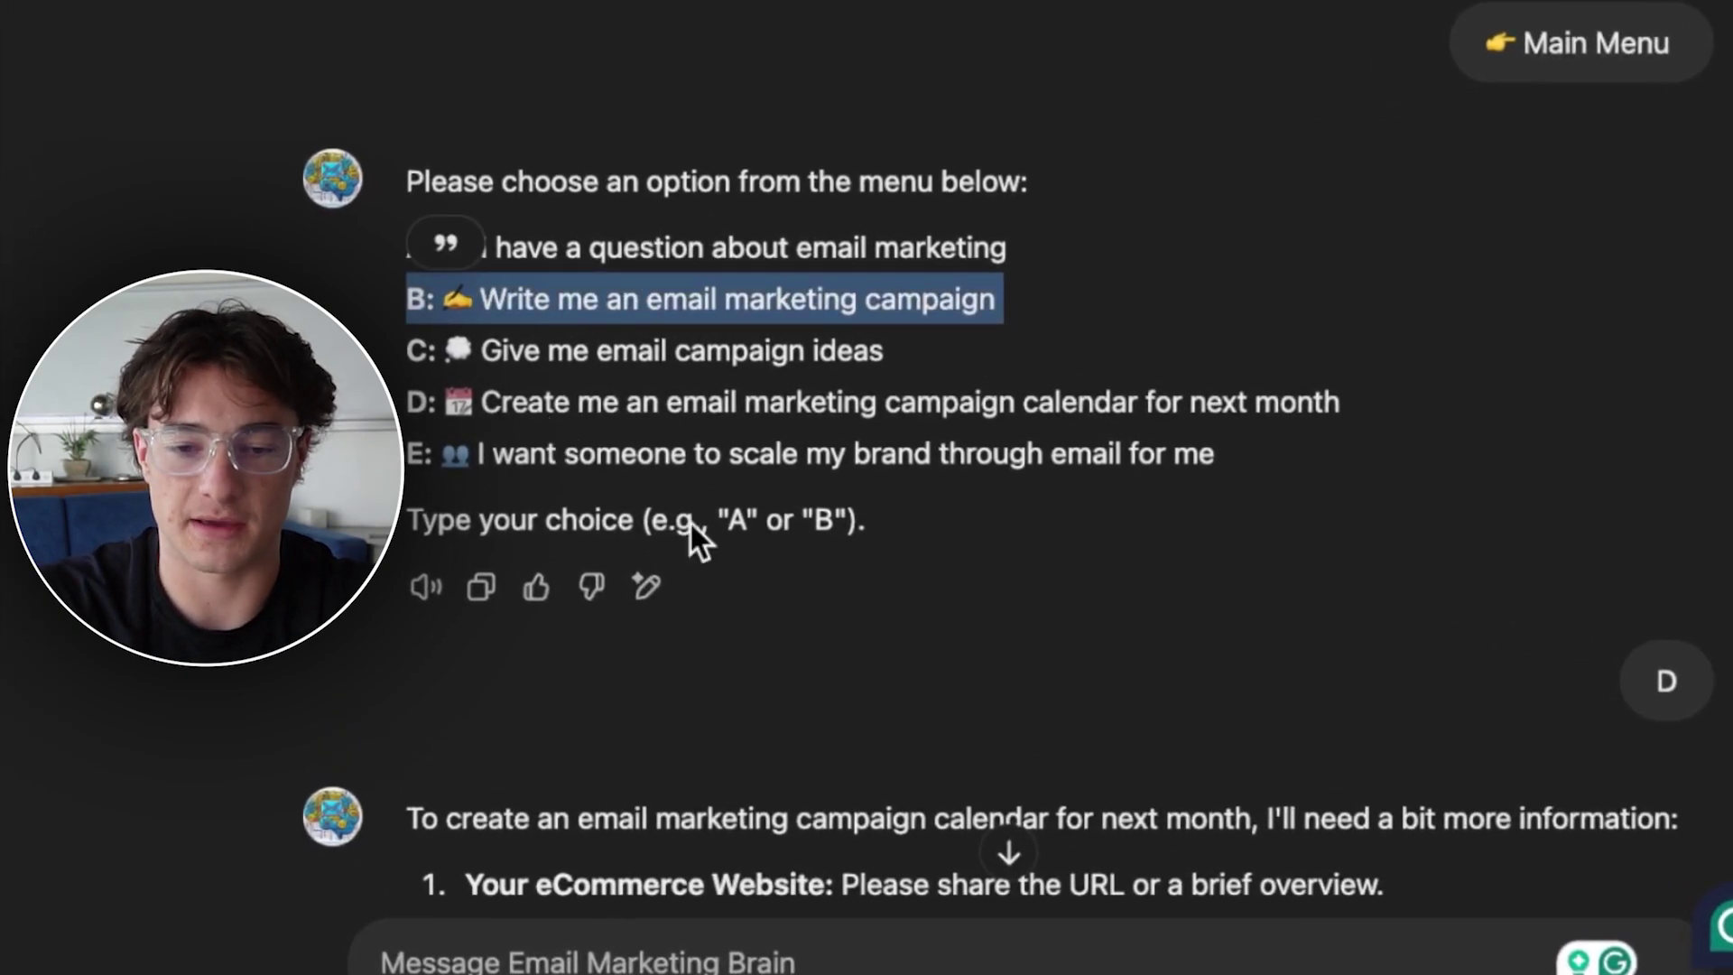
{"action": "scroll", "coordinate": [704, 569], "scroll_direction": "down", "scroll_amount": 20}
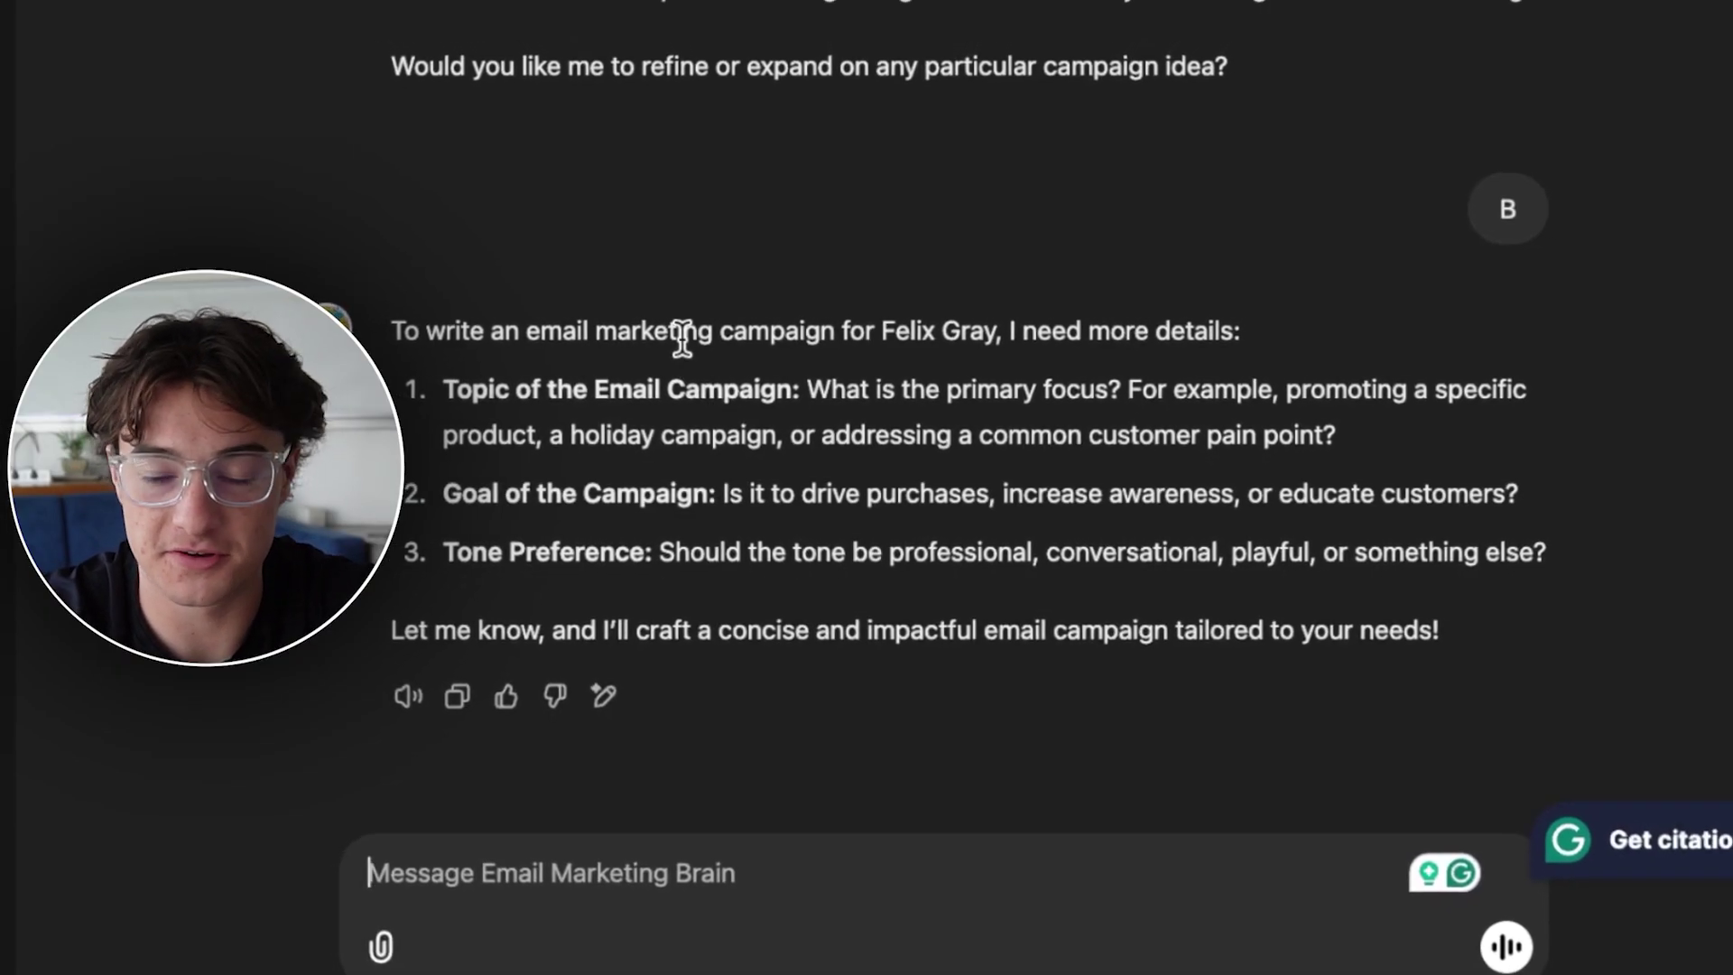
{"action": "triple_click", "coordinate": [908, 337]}
{"action": "left_click", "coordinate": [619, 397]}
{"action": "triple_click", "coordinate": [619, 402]}
{"action": "left_click", "coordinate": [597, 470]}
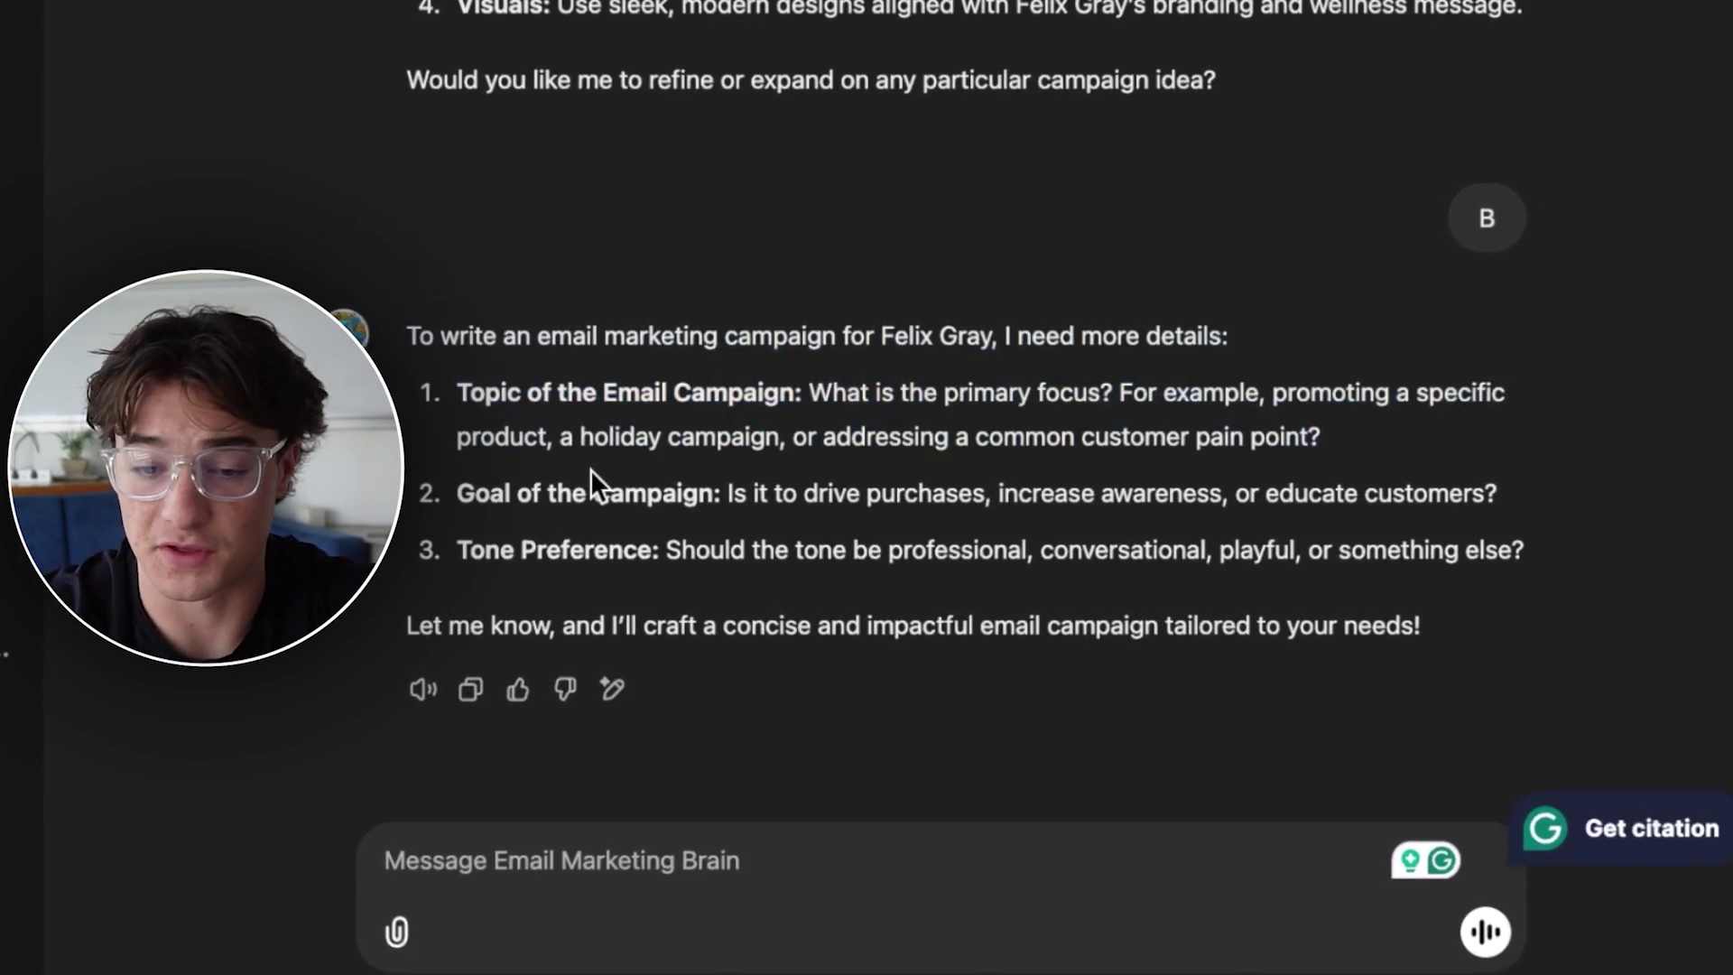
{"action": "triple_click", "coordinate": [590, 469]}
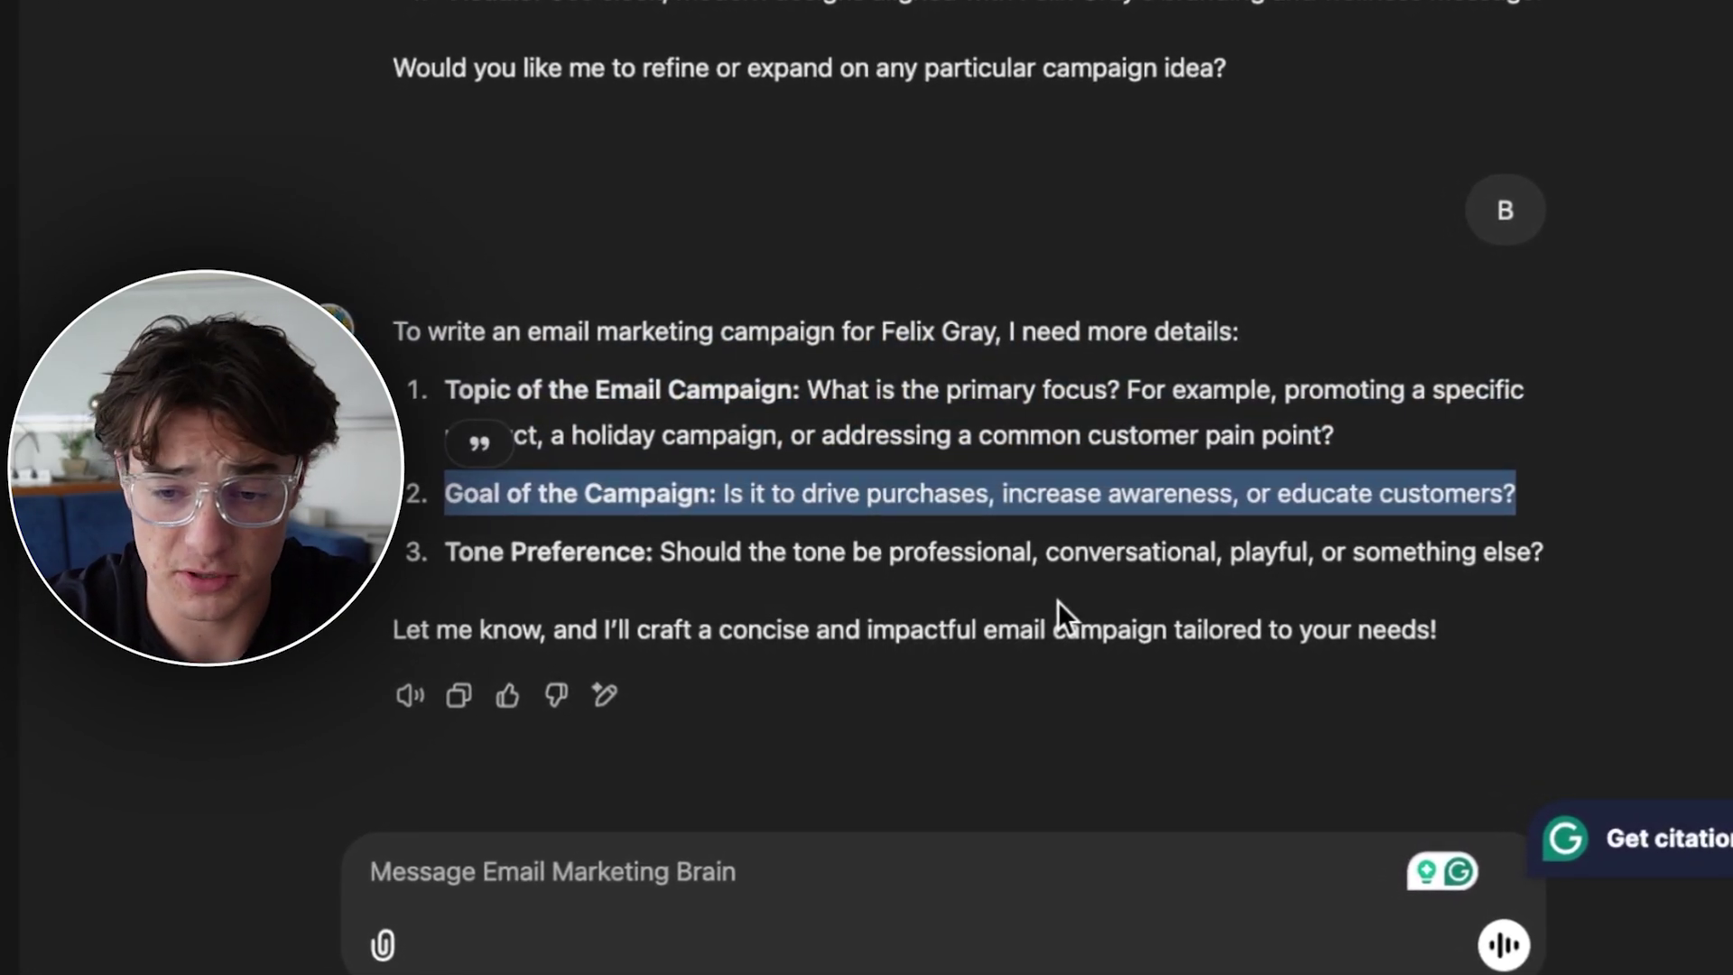
{"action": "double_click", "coordinate": [825, 553]}
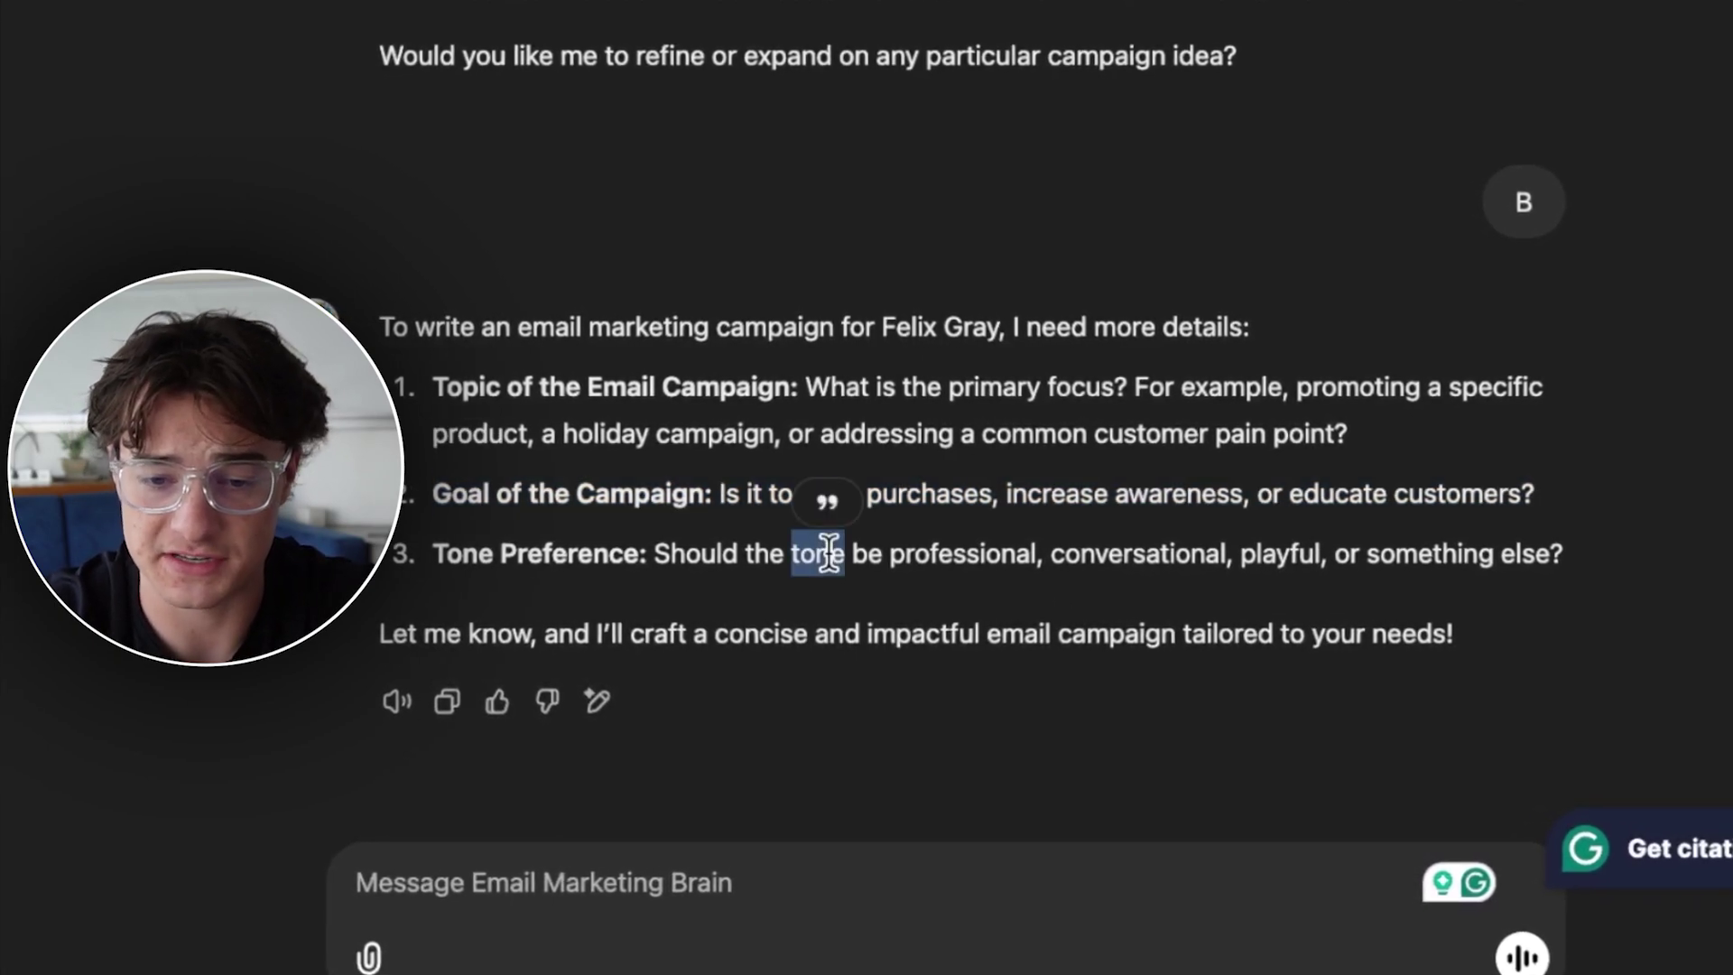
{"action": "triple_click", "coordinate": [825, 553]}
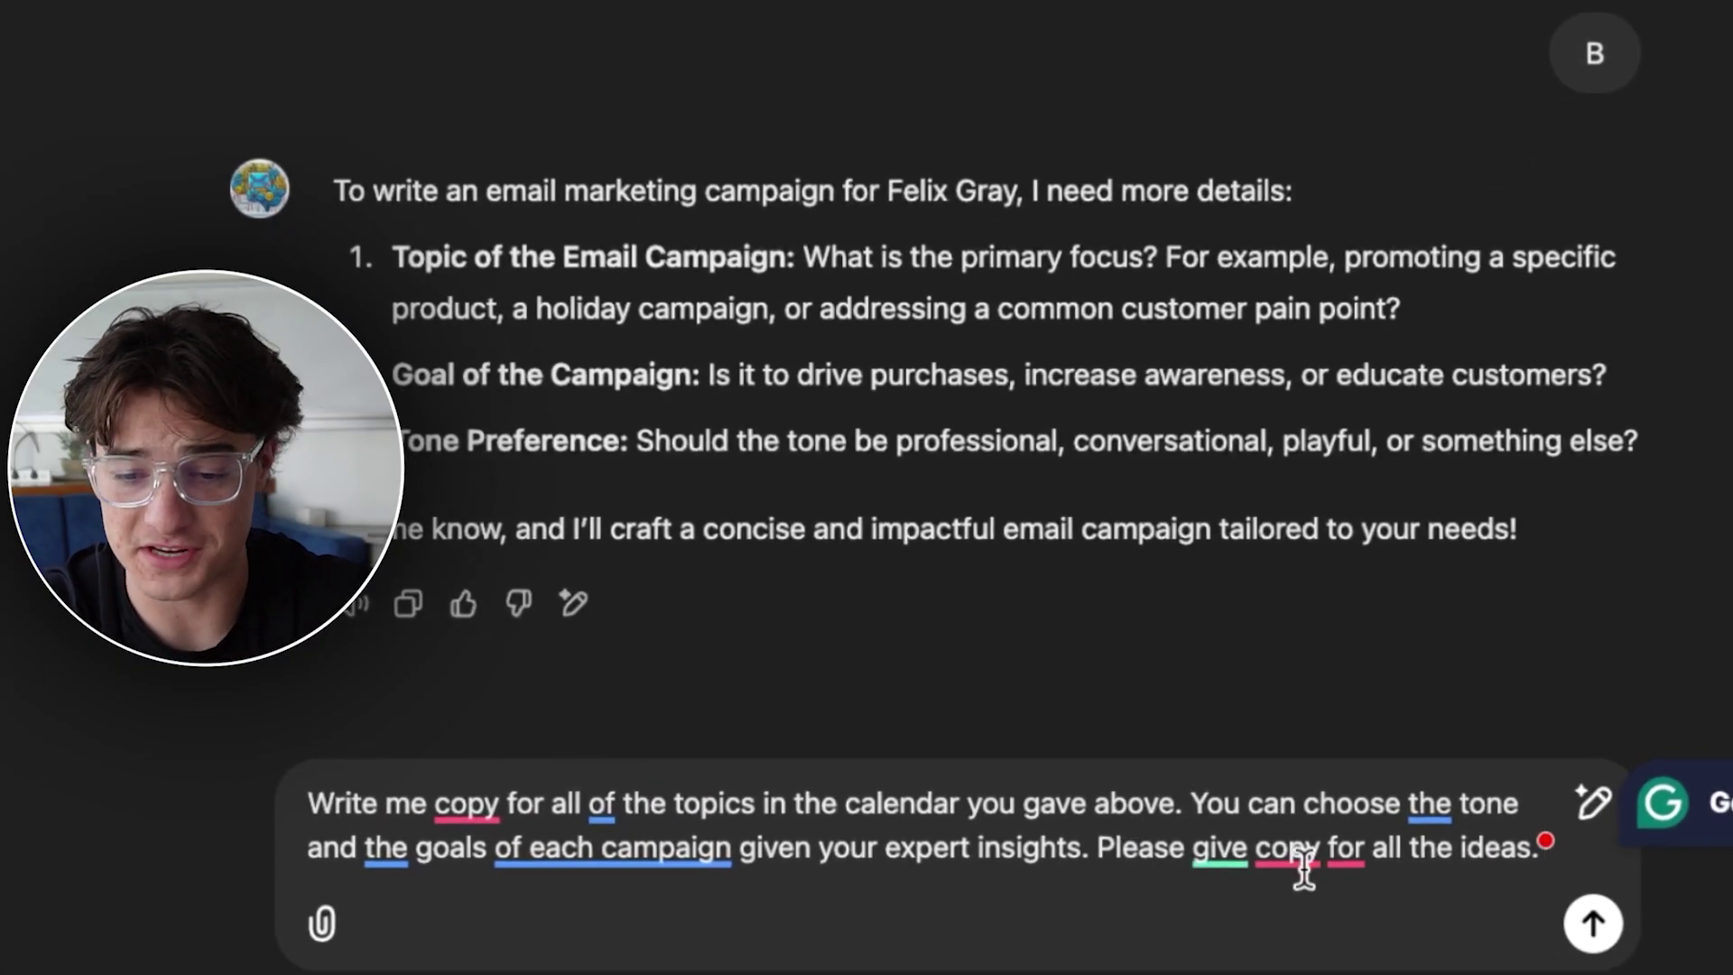
Request copy for every calendar topic, leaving tone and goals to the GPT
{"action": "mouse_move", "coordinate": [1294, 846]}
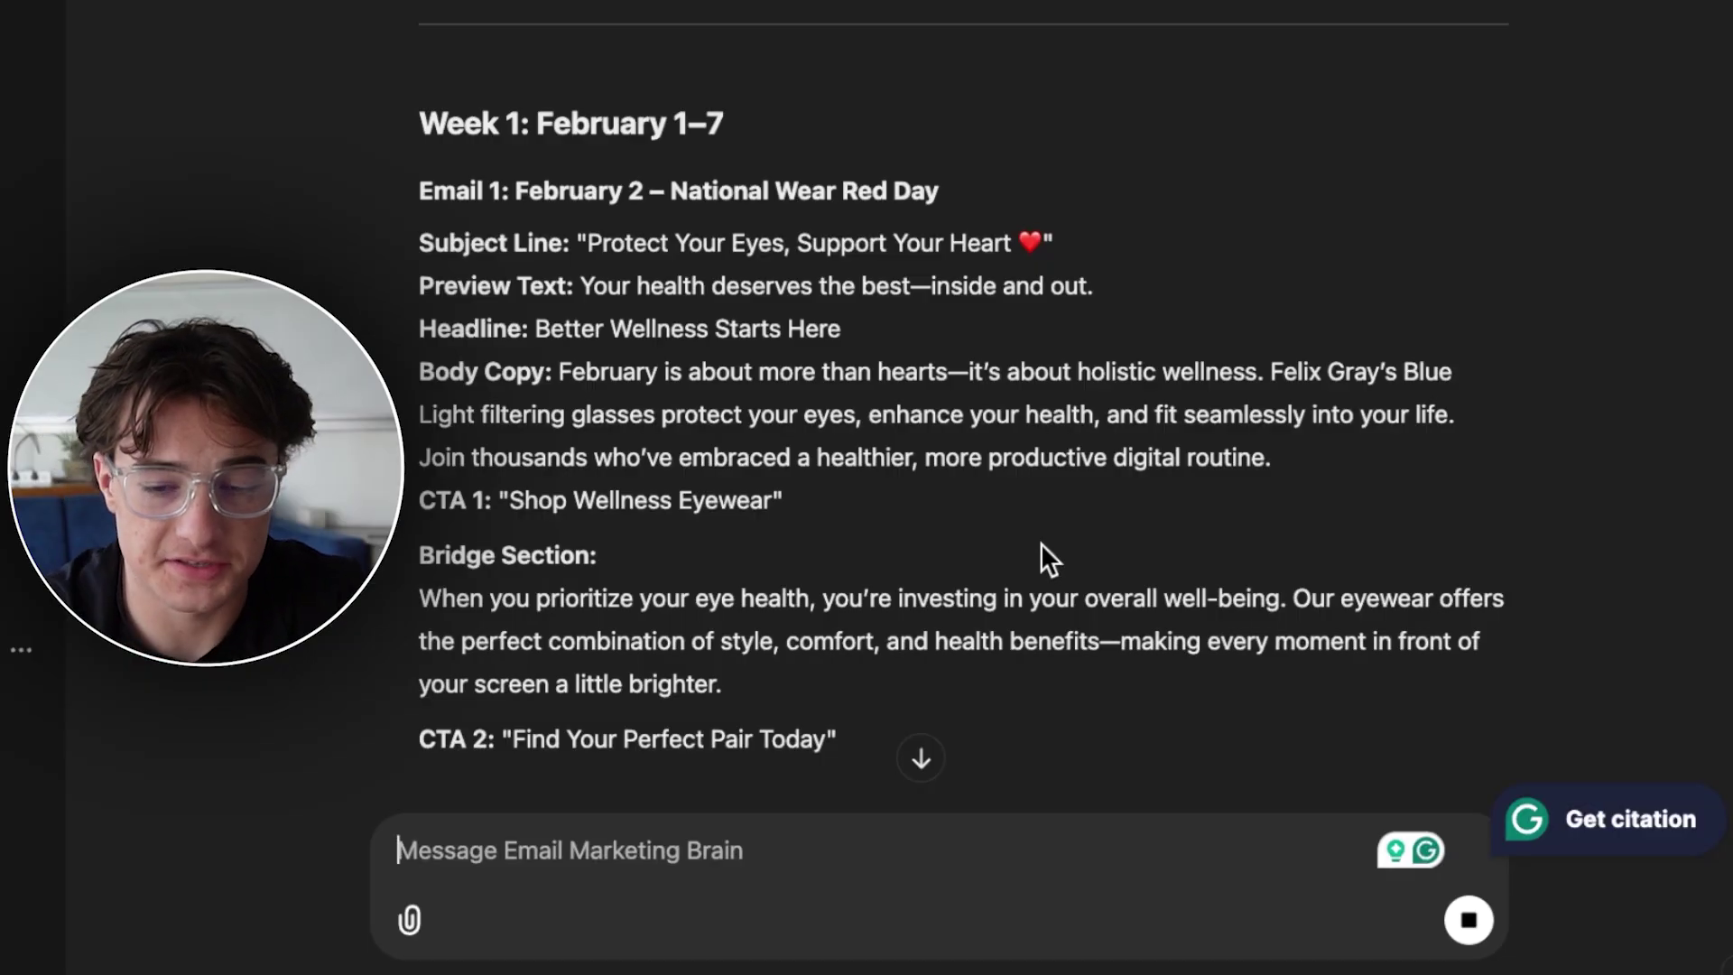
Read Email 1's copy and highlight part of Email 2's Body Copy
{"action": "scroll", "coordinate": [1042, 559], "scroll_direction": "down", "scroll_amount": 3}
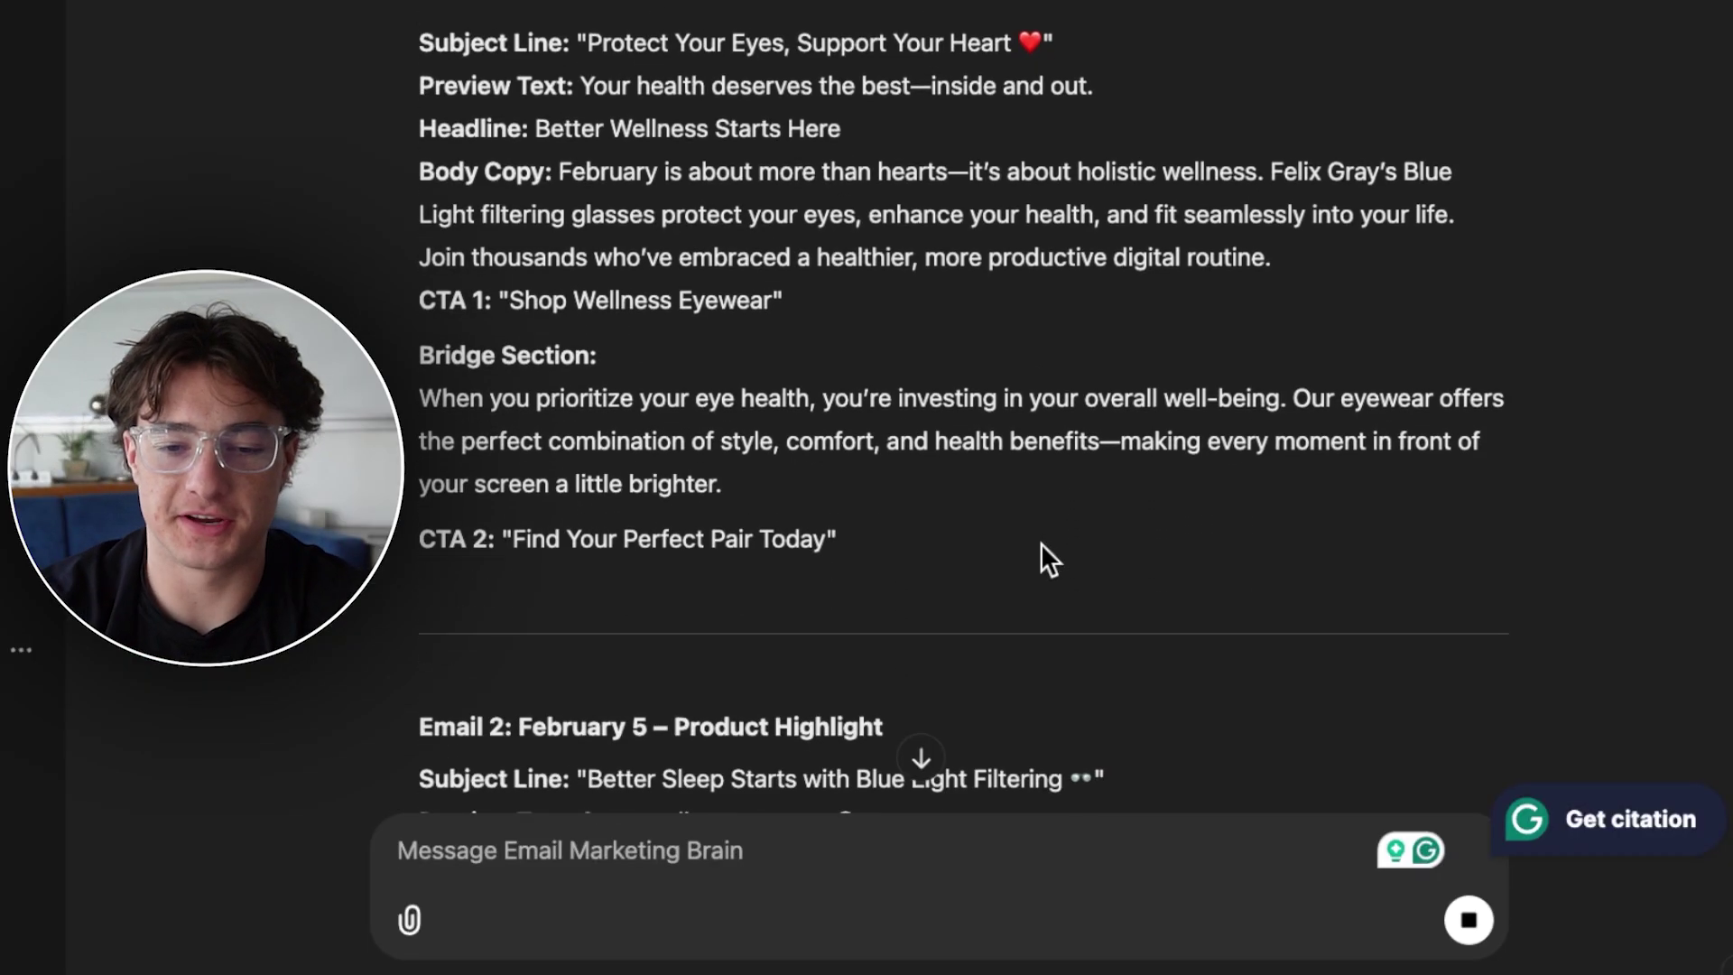
{"action": "scroll", "coordinate": [1041, 559], "scroll_direction": "up", "scroll_amount": 3}
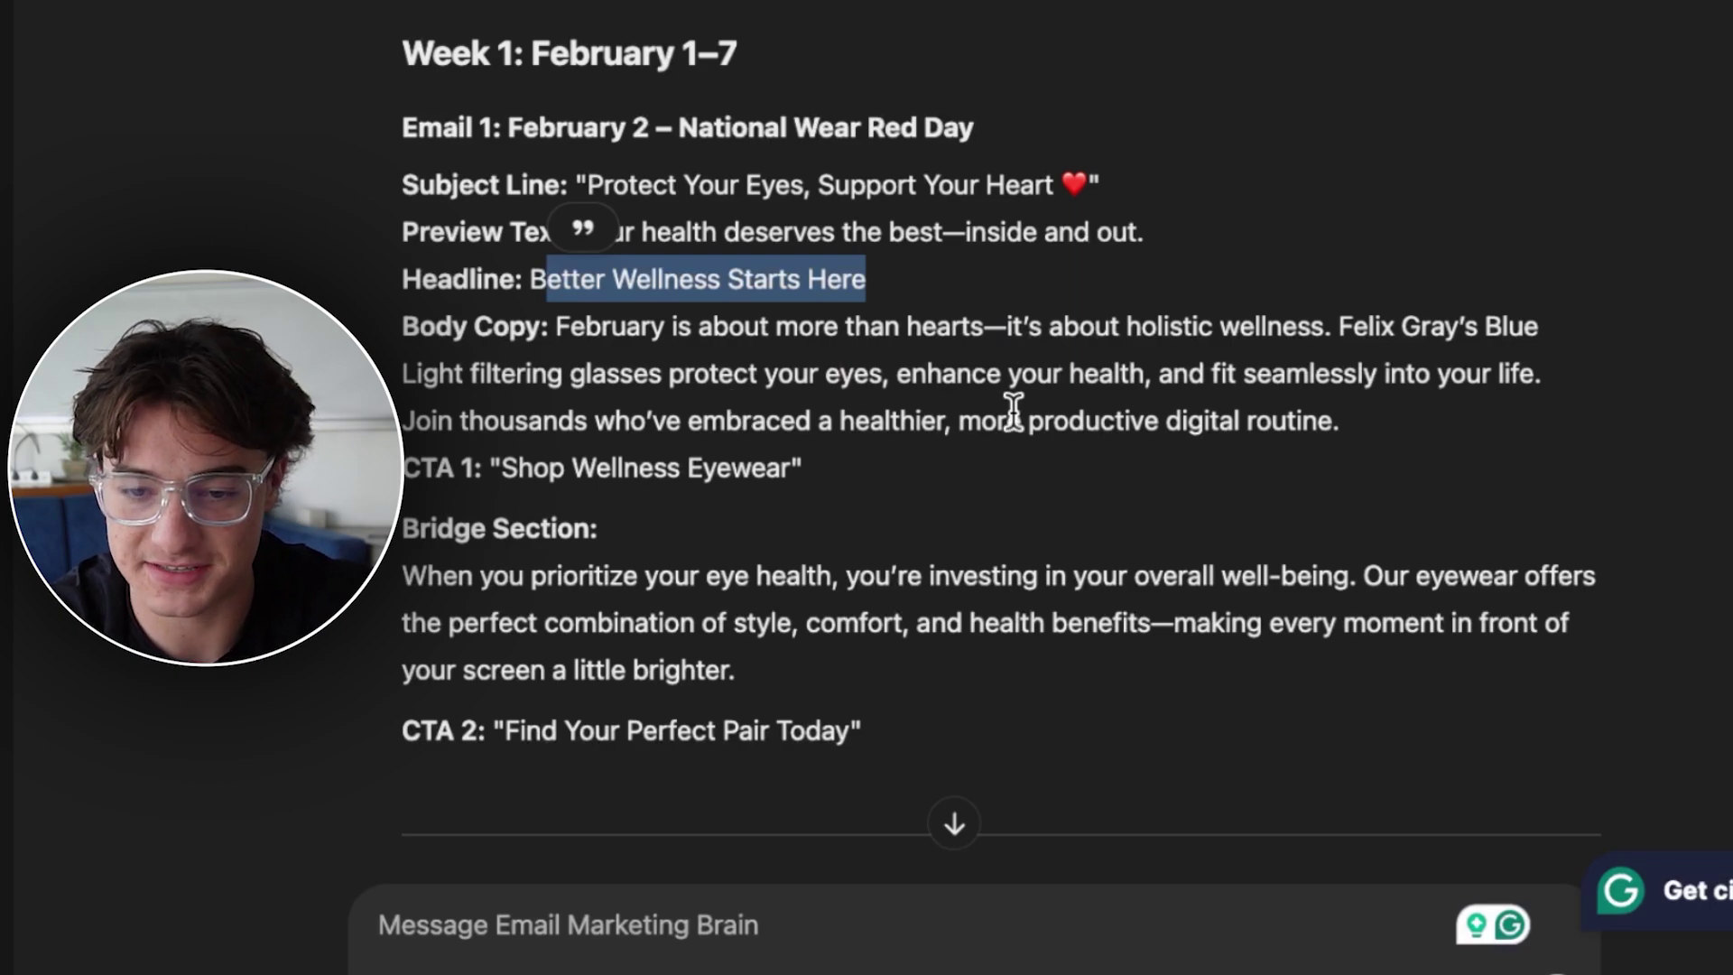
{"action": "scroll", "coordinate": [1013, 410], "scroll_direction": "down", "scroll_amount": 1}
{"action": "scroll", "coordinate": [1012, 410], "scroll_direction": "down", "scroll_amount": 1}
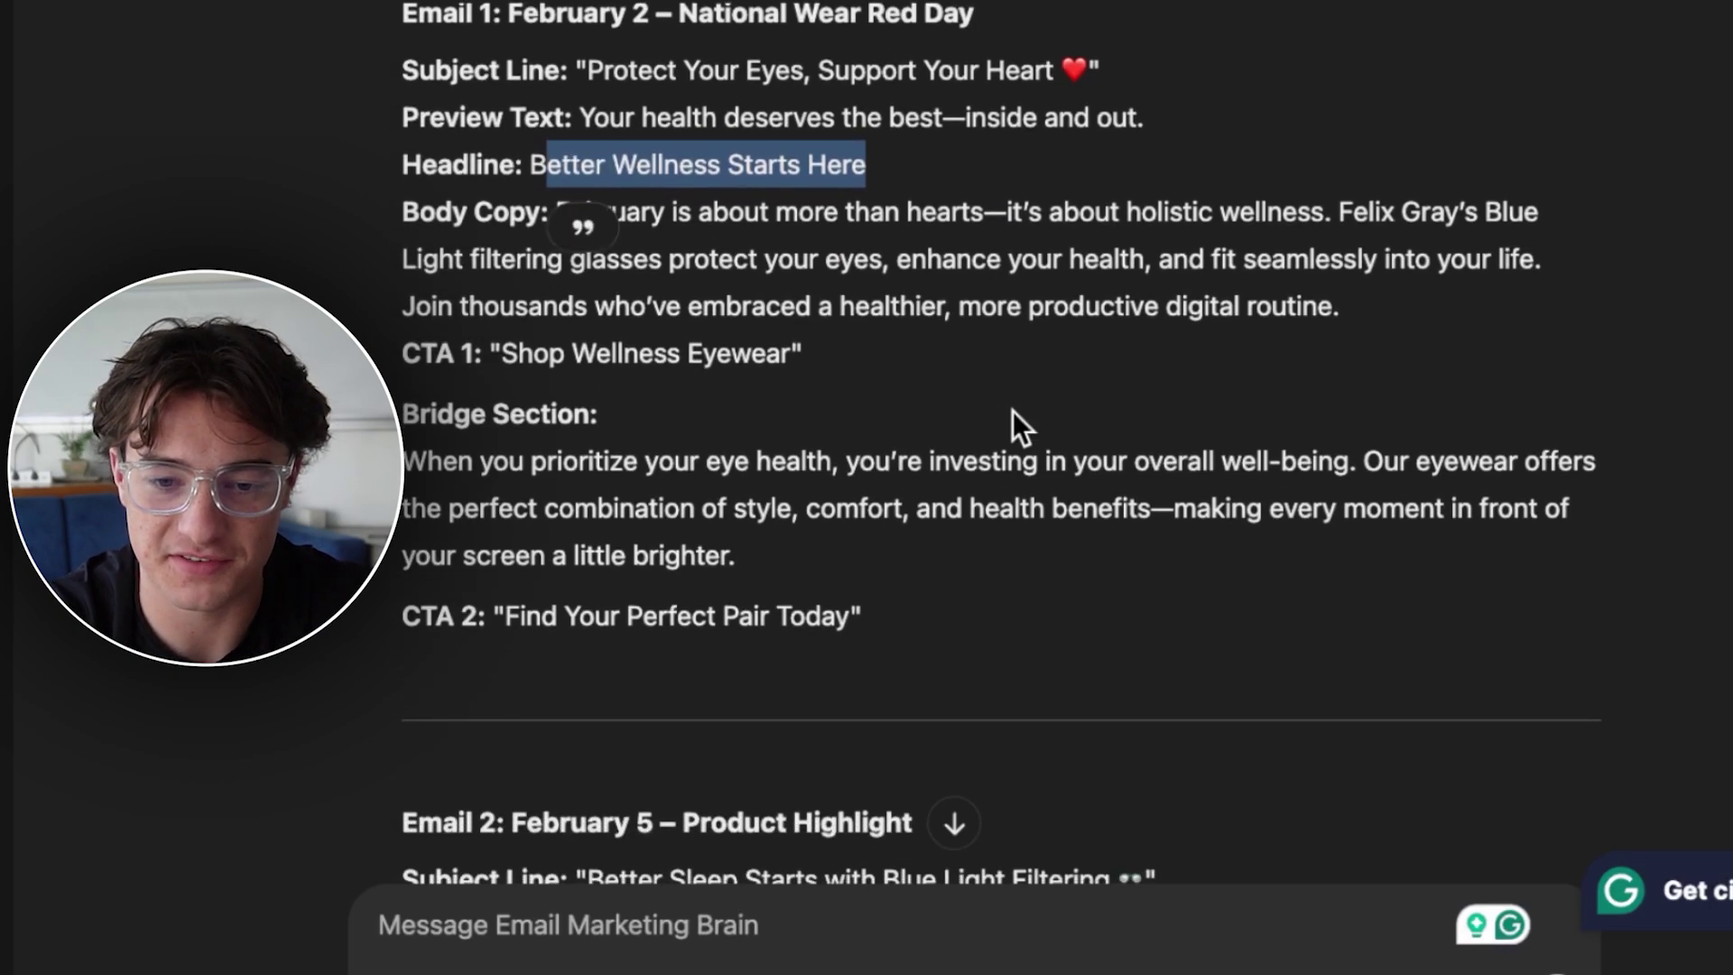
{"action": "scroll", "coordinate": [584, 523], "scroll_direction": "down", "scroll_amount": 1}
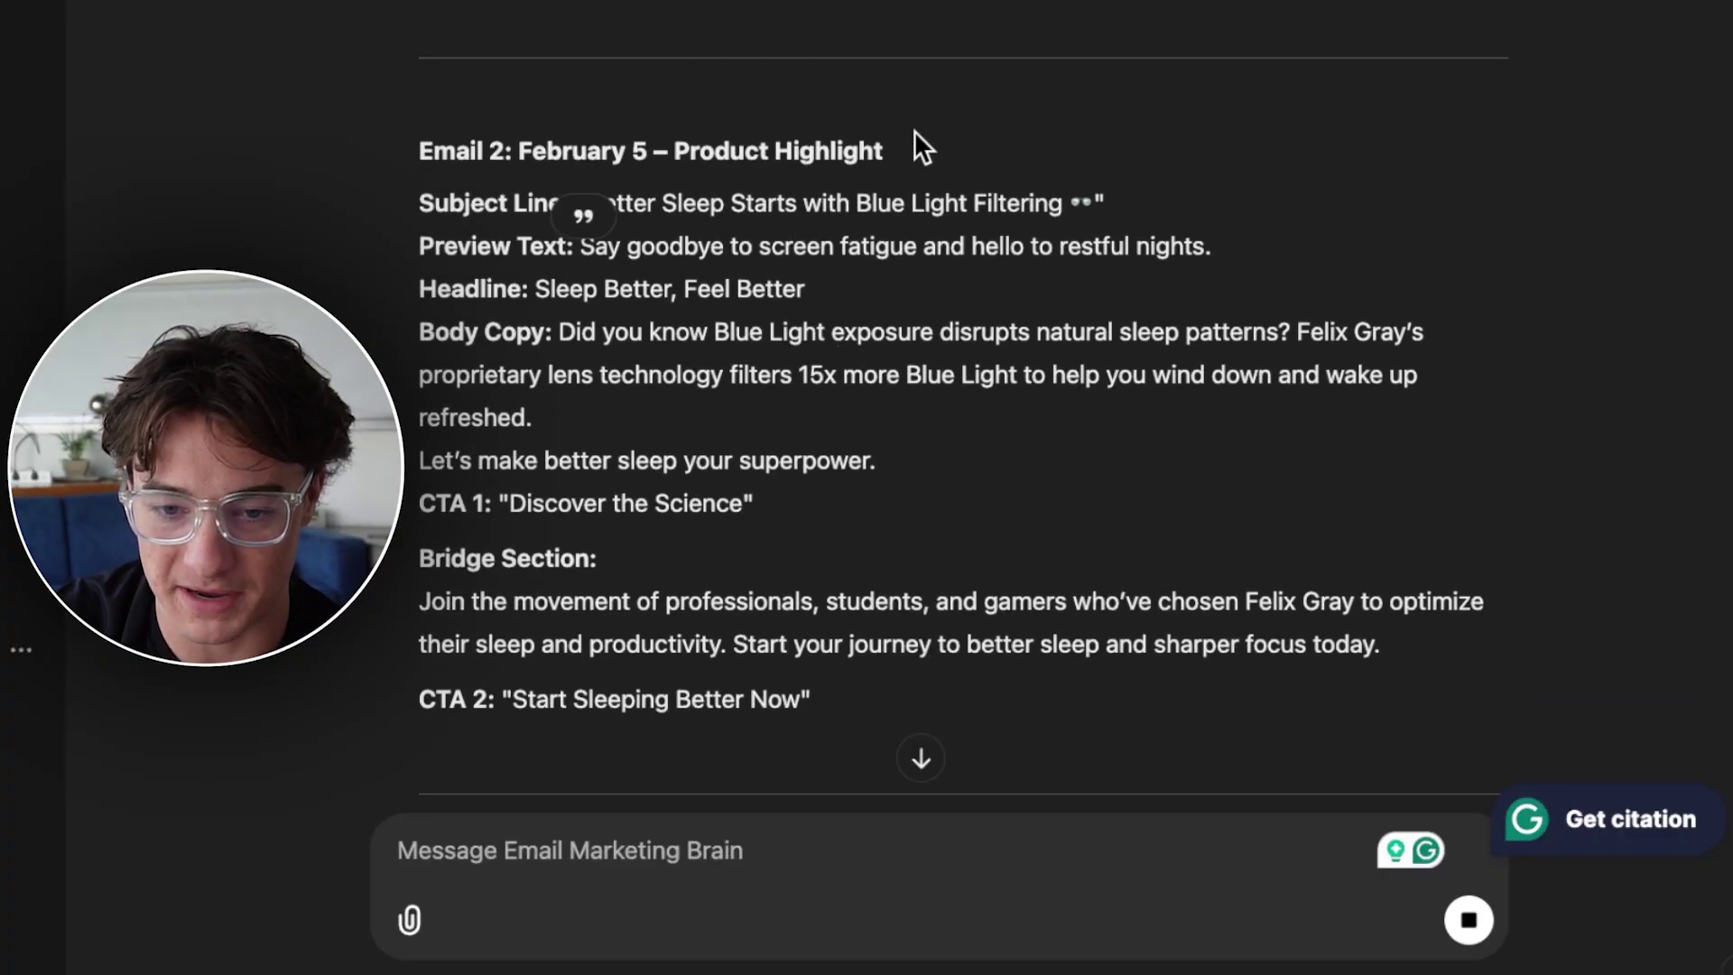
{"action": "left_click_drag", "start_coordinate": [608, 418], "coordinate": [1107, 301]}
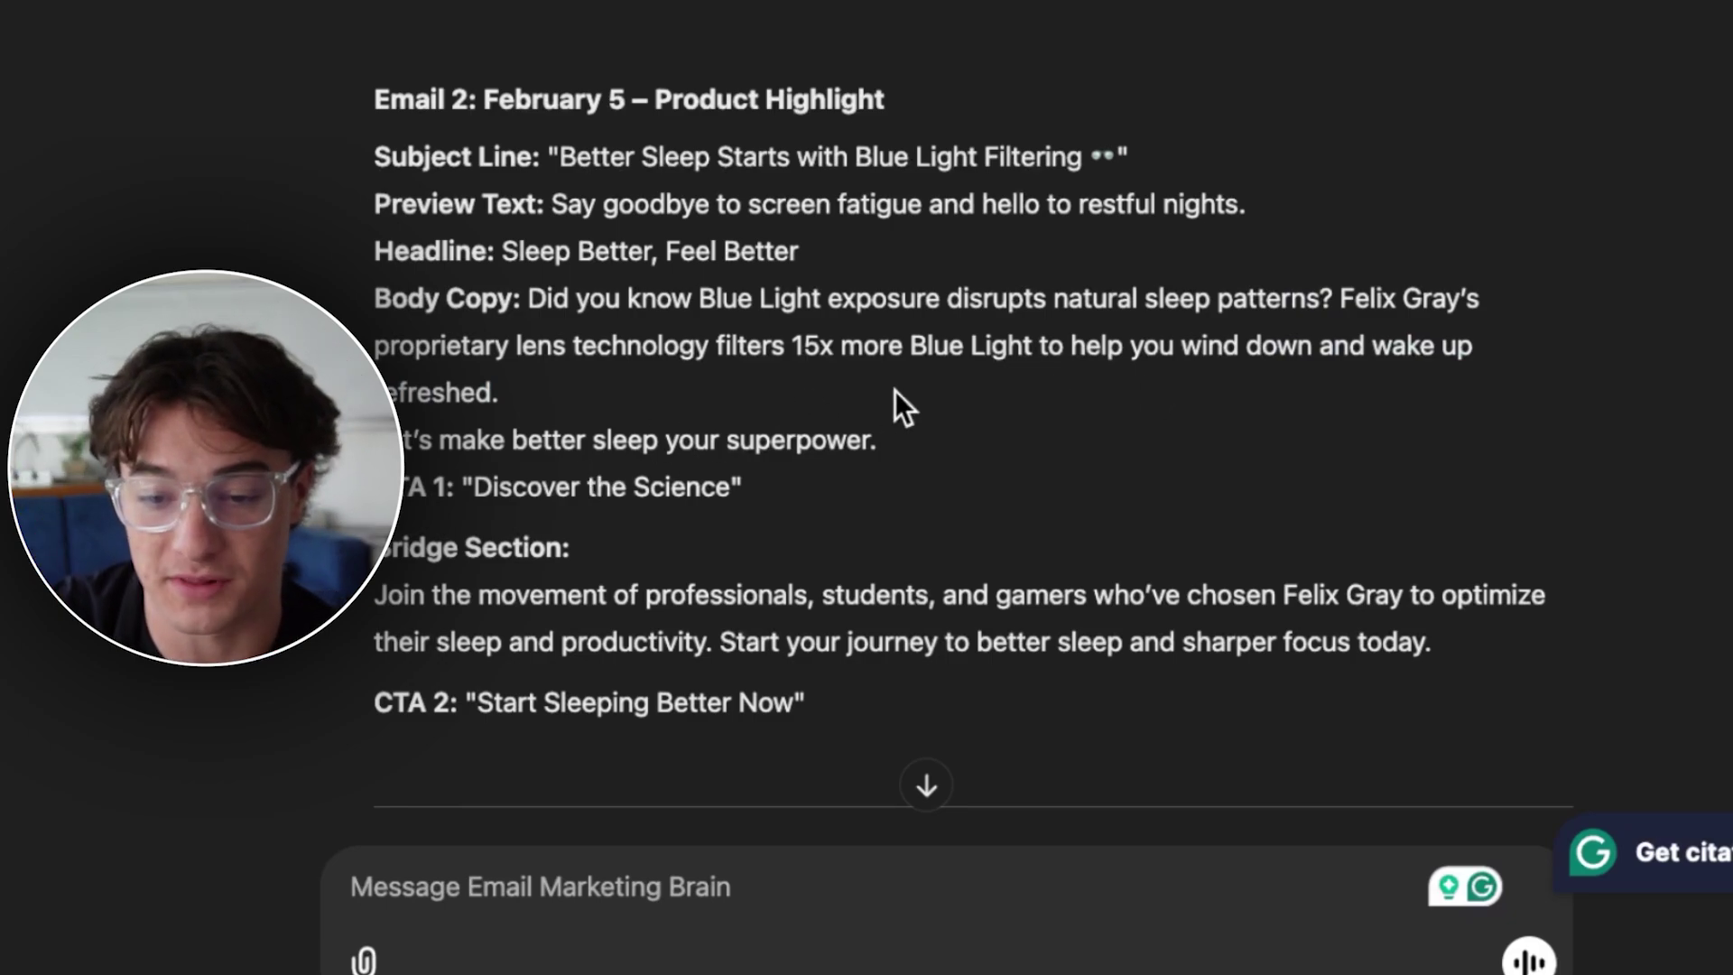
Scroll down through the reply to Week 2's Email 3 Gift Guide
{"action": "scroll", "coordinate": [895, 390], "scroll_direction": "down", "scroll_amount": 3}
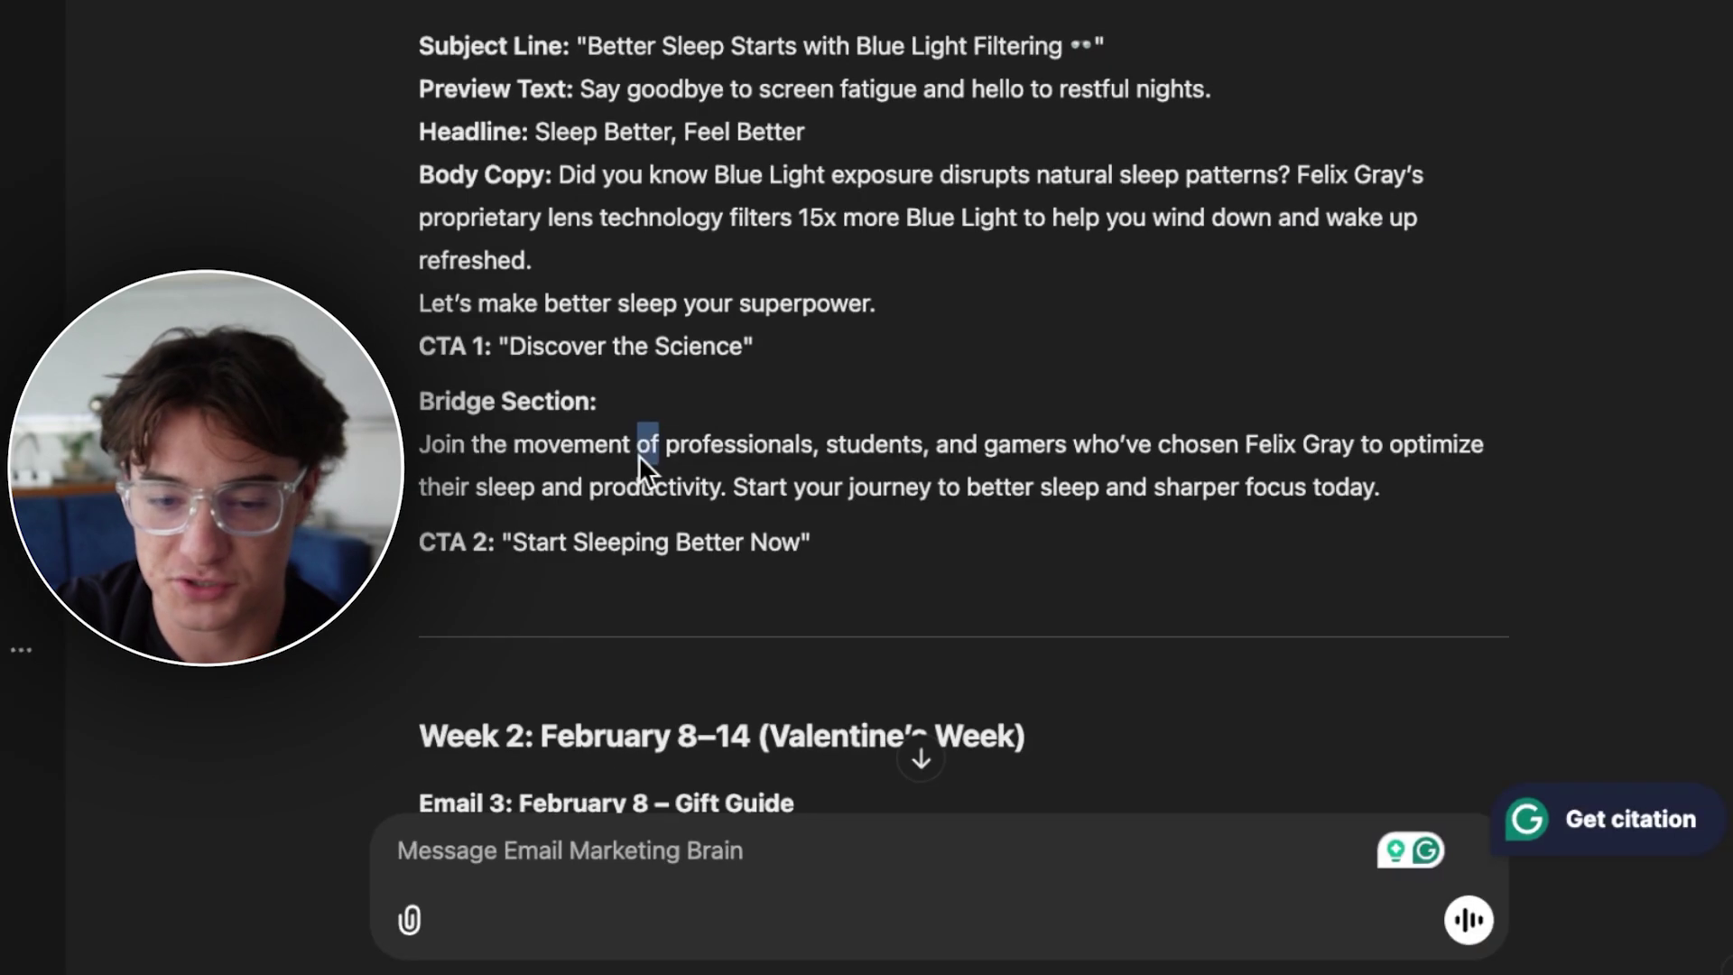
{"action": "scroll", "coordinate": [895, 569], "scroll_direction": "down", "scroll_amount": 8}
{"action": "scroll", "coordinate": [896, 570], "scroll_direction": "down", "scroll_amount": 2}
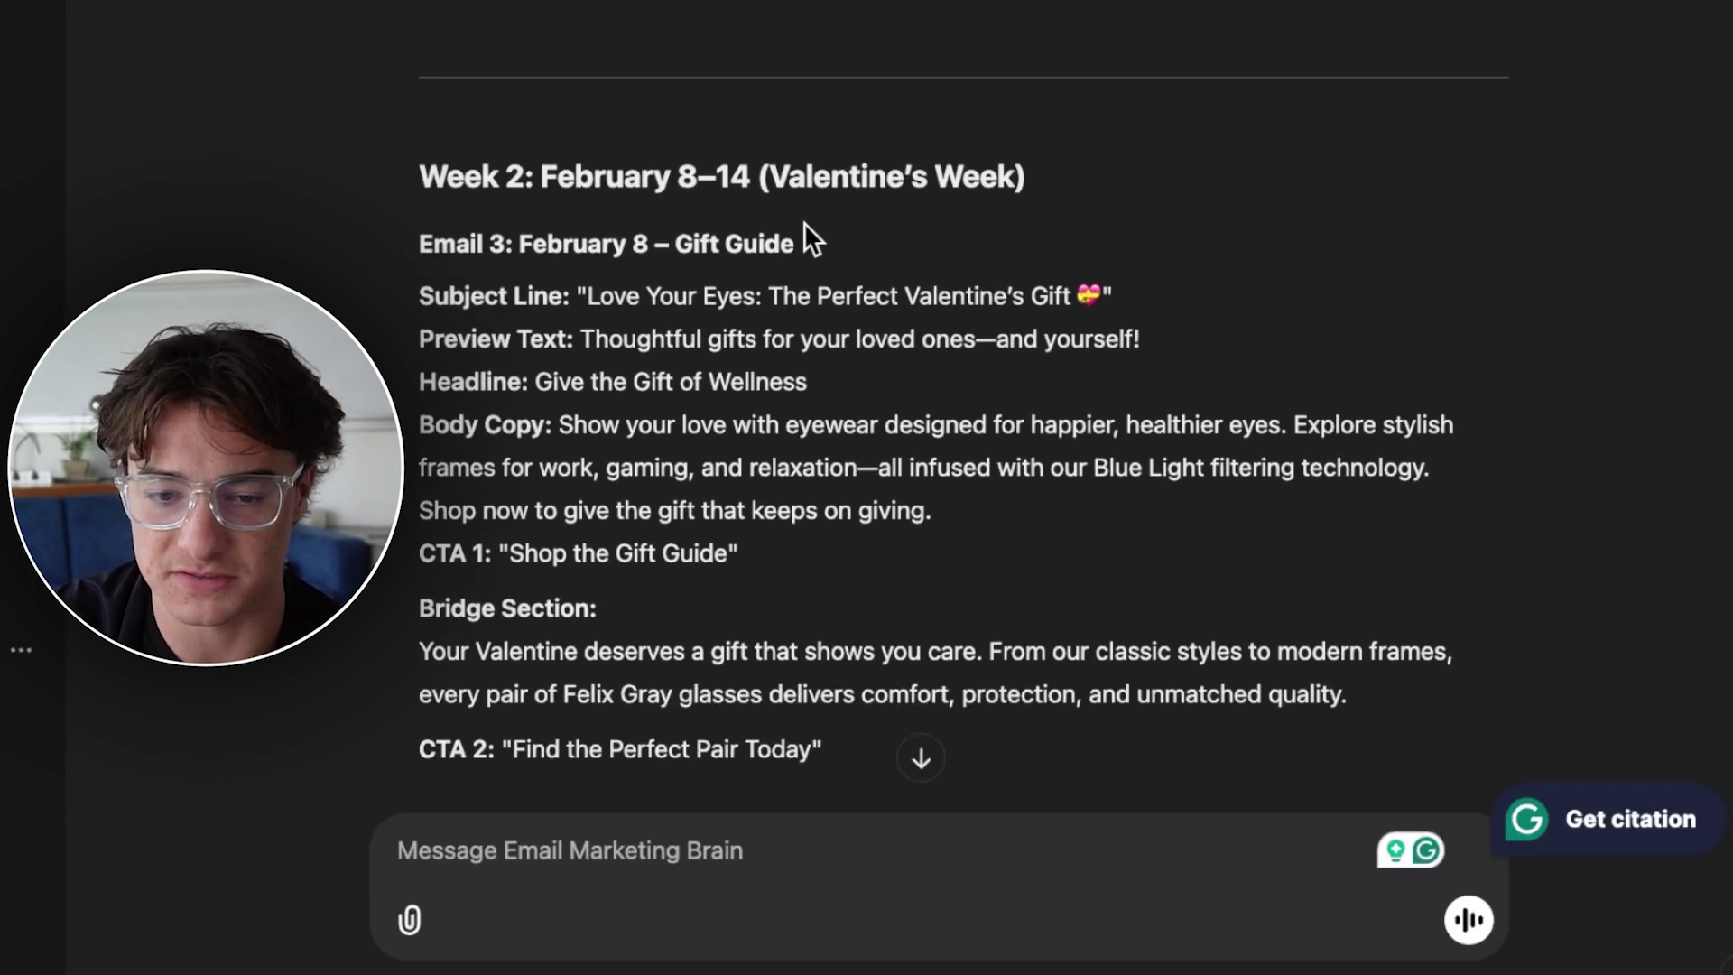
{"action": "scroll", "coordinate": [701, 467], "scroll_direction": "down", "scroll_amount": 2}
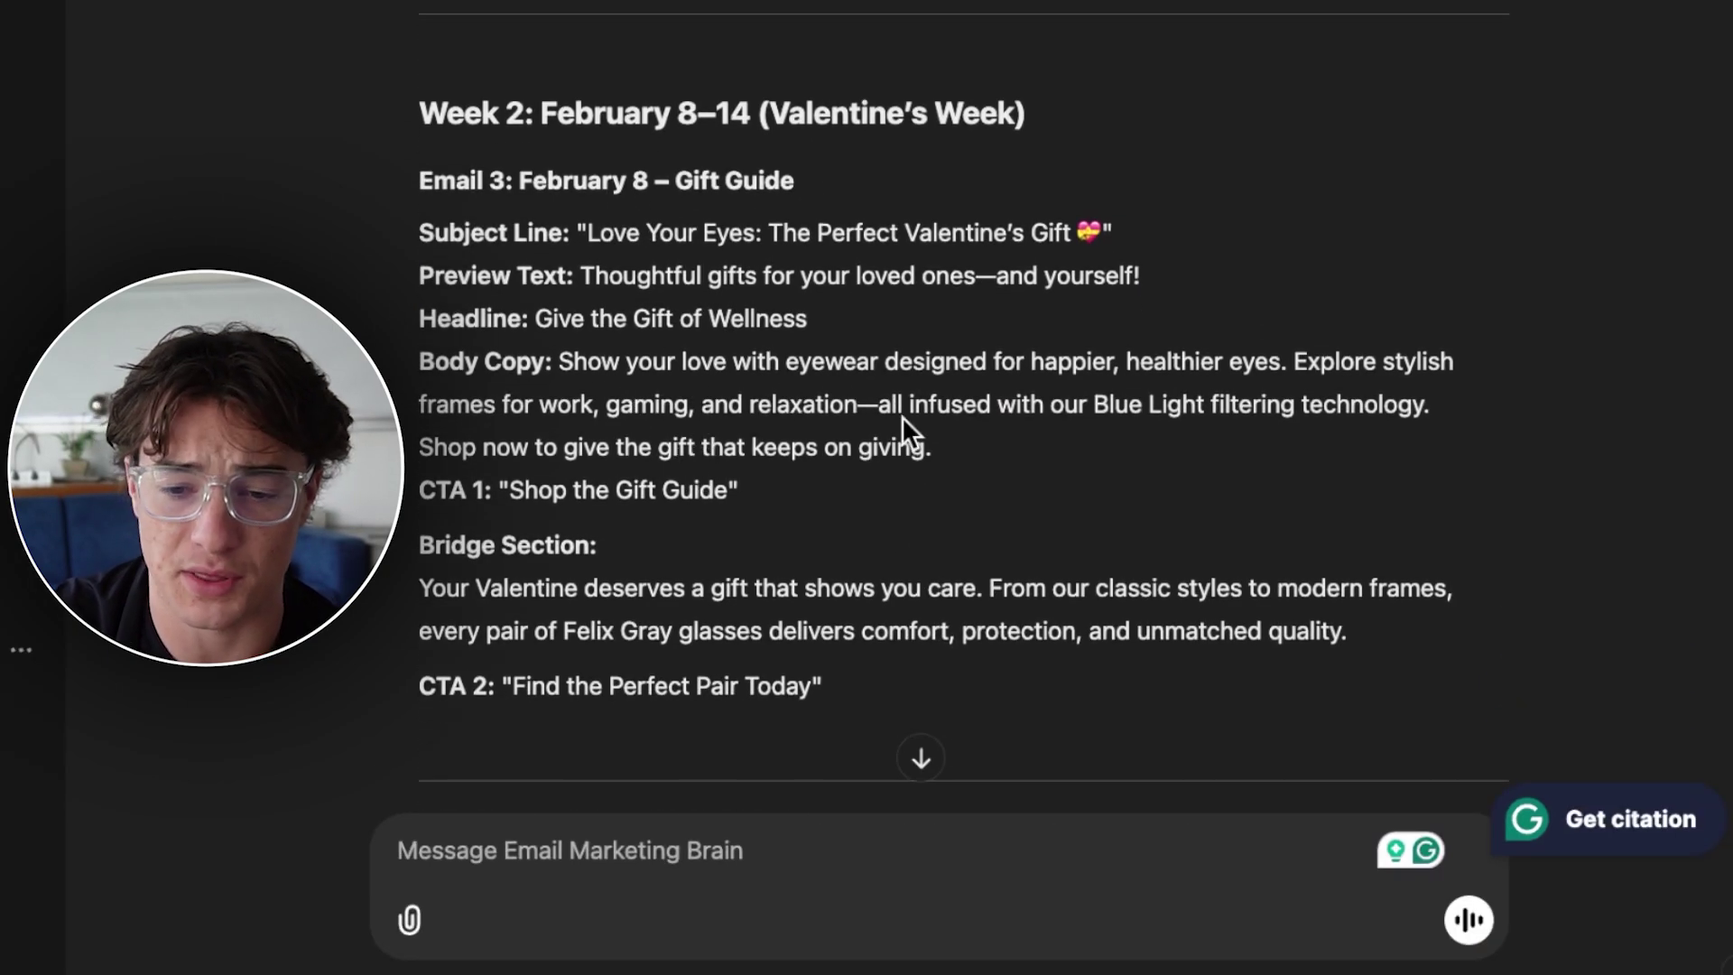
{"action": "scroll", "coordinate": [904, 429], "scroll_direction": "down", "scroll_amount": 4}
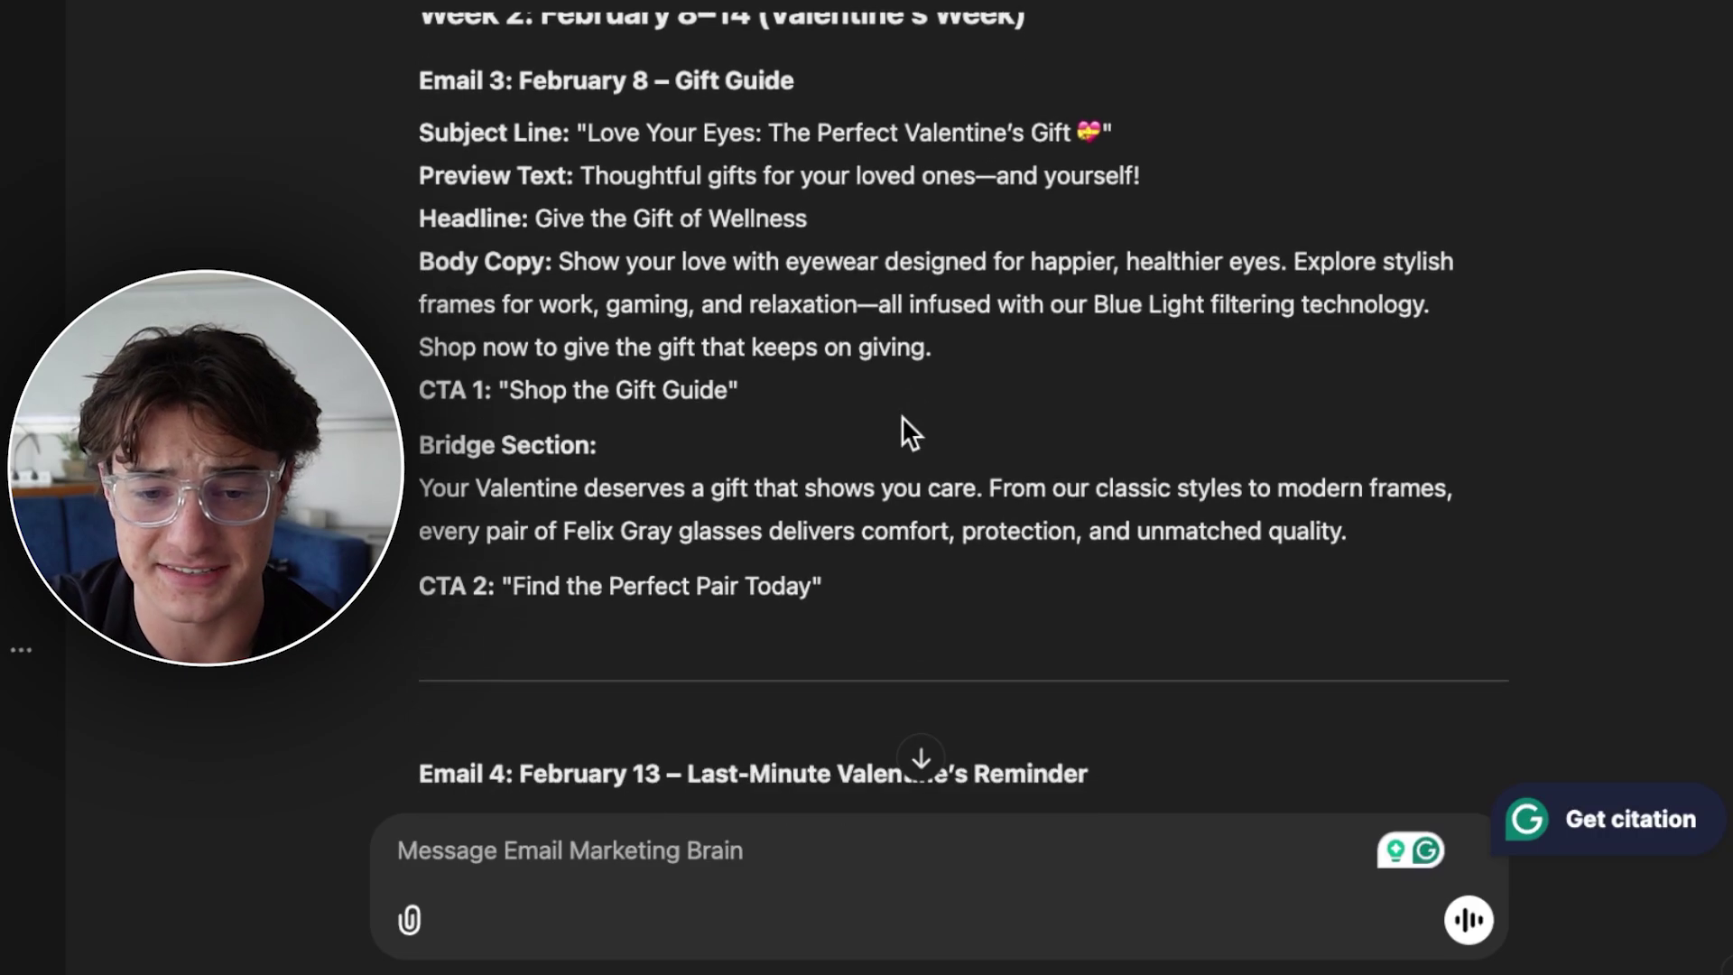
{"action": "scroll", "coordinate": [826, 684], "scroll_direction": "down", "scroll_amount": 15}
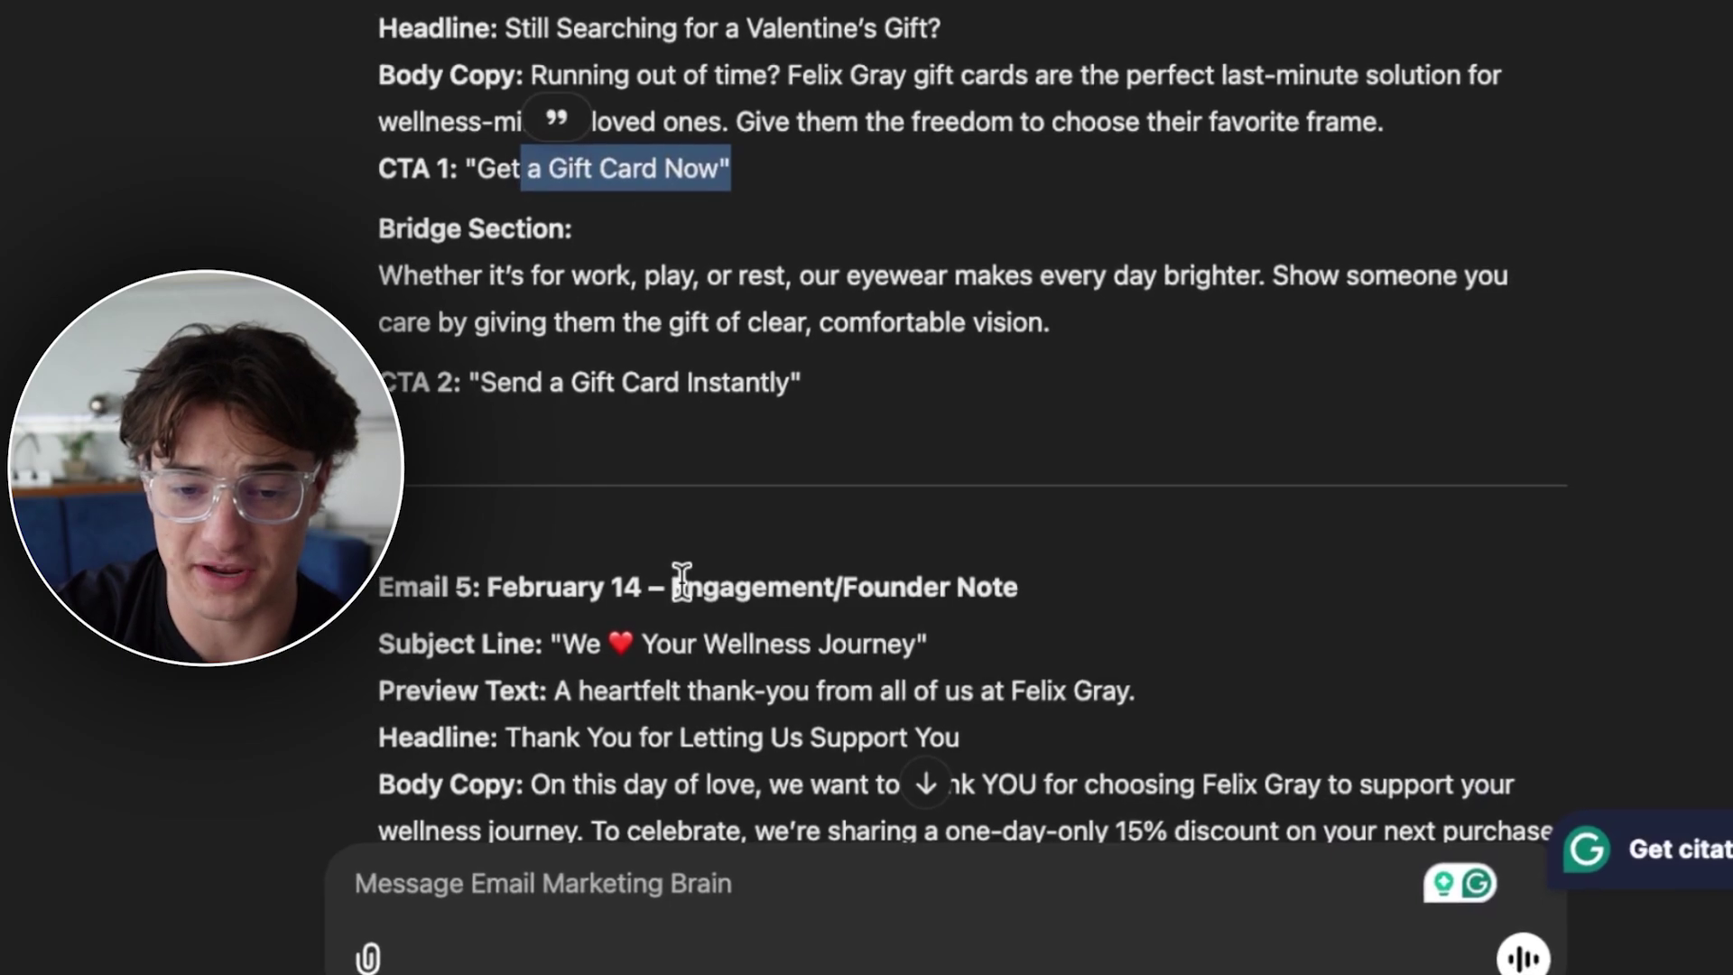
Read Emails 5–7, highlighting lines including Email 7's Customer Story and CTA 1
{"action": "scroll", "coordinate": [676, 588], "scroll_direction": "down", "scroll_amount": 6}
{"action": "scroll", "coordinate": [683, 582], "scroll_direction": "up", "scroll_amount": 14}
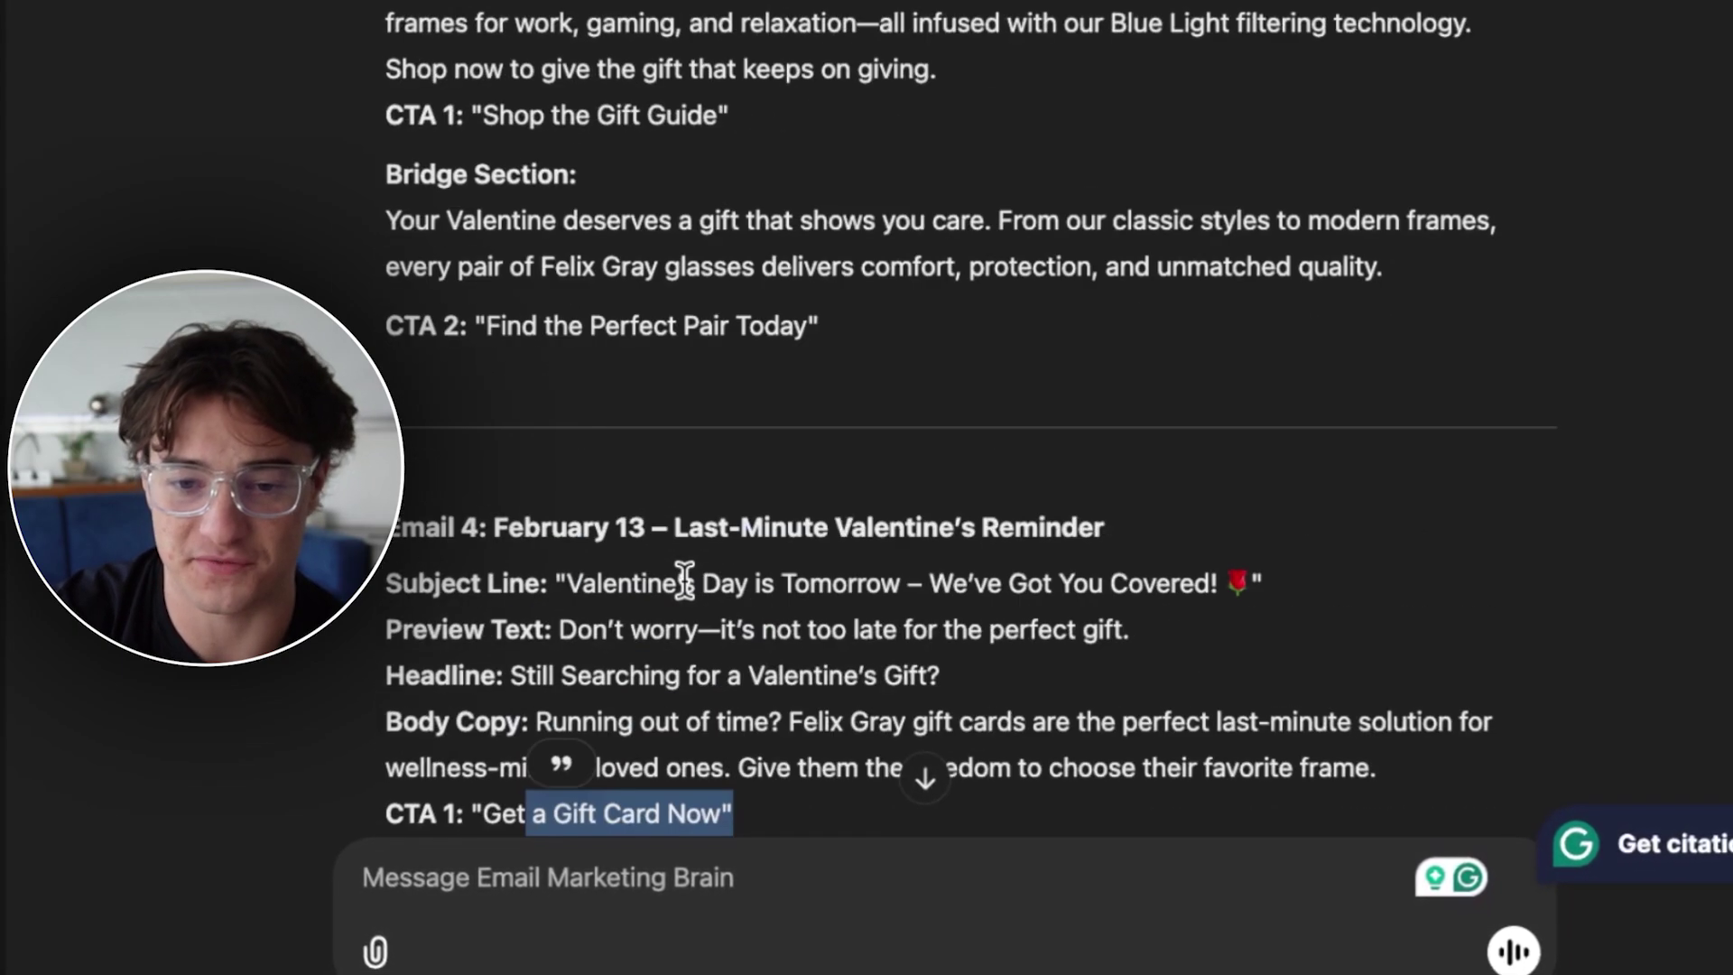
{"action": "scroll", "coordinate": [798, 556], "scroll_direction": "down", "scroll_amount": 5}
{"action": "scroll", "coordinate": [840, 384], "scroll_direction": "down", "scroll_amount": 5}
{"action": "scroll", "coordinate": [800, 329], "scroll_direction": "down", "scroll_amount": 5}
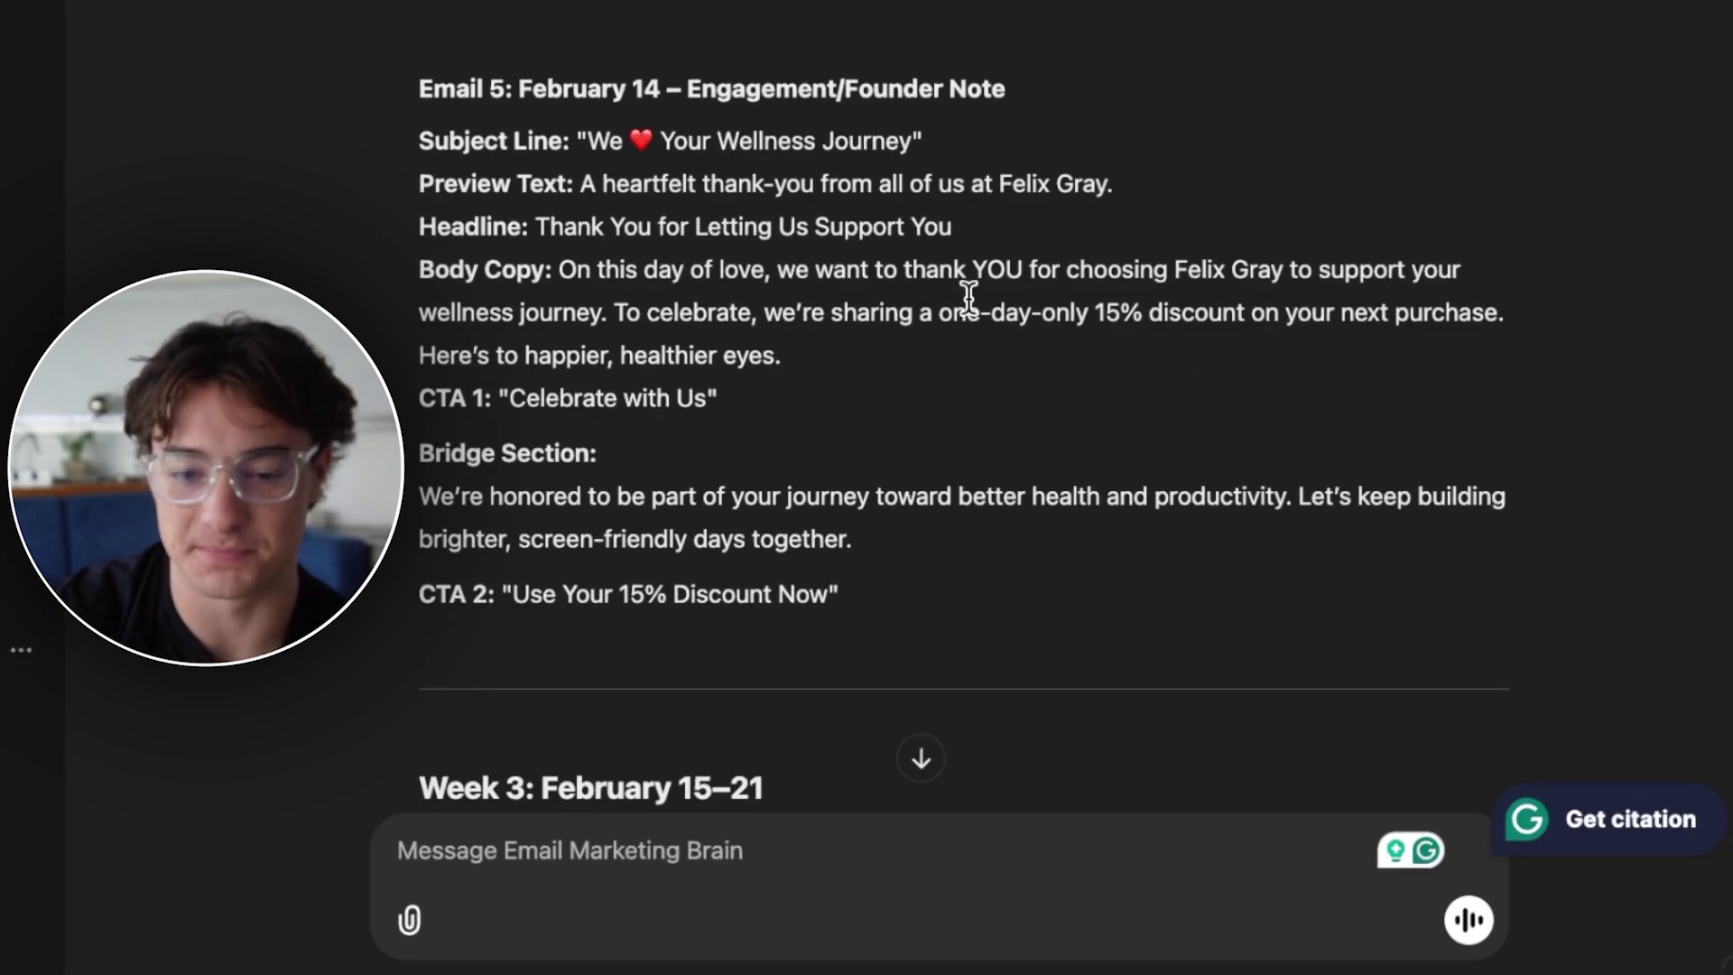
{"action": "scroll", "coordinate": [943, 406], "scroll_direction": "down", "scroll_amount": 6}
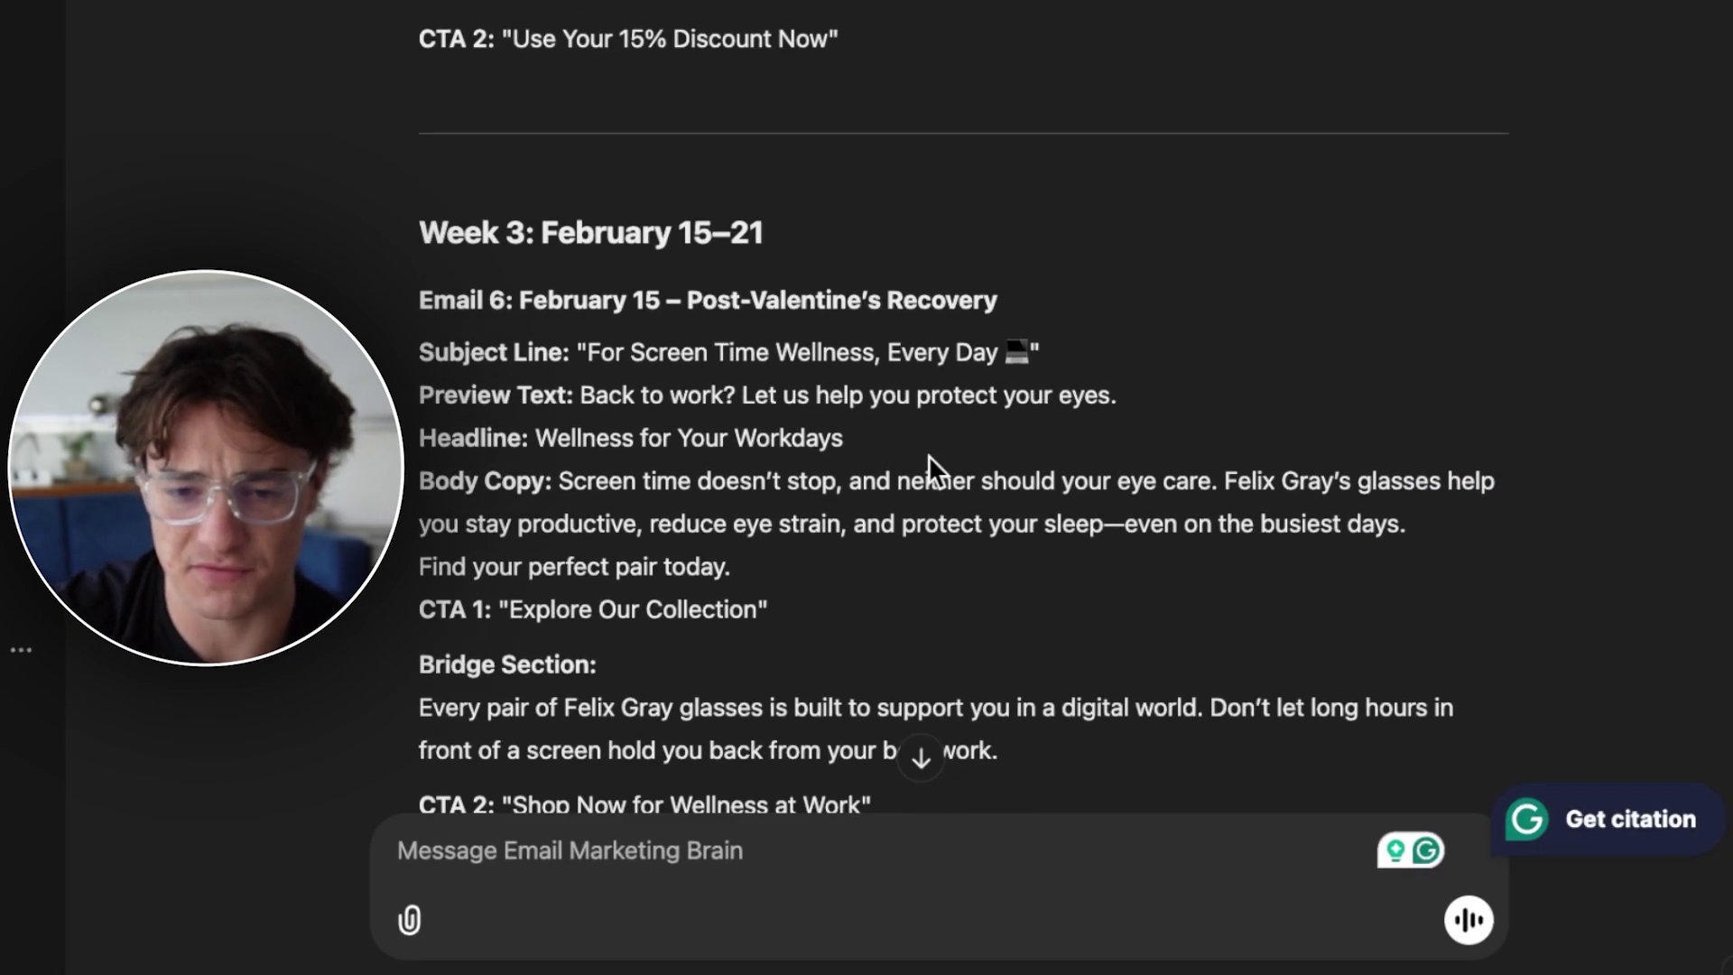
{"action": "left_click_drag", "start_coordinate": [594, 314], "coordinate": [1413, 313]}
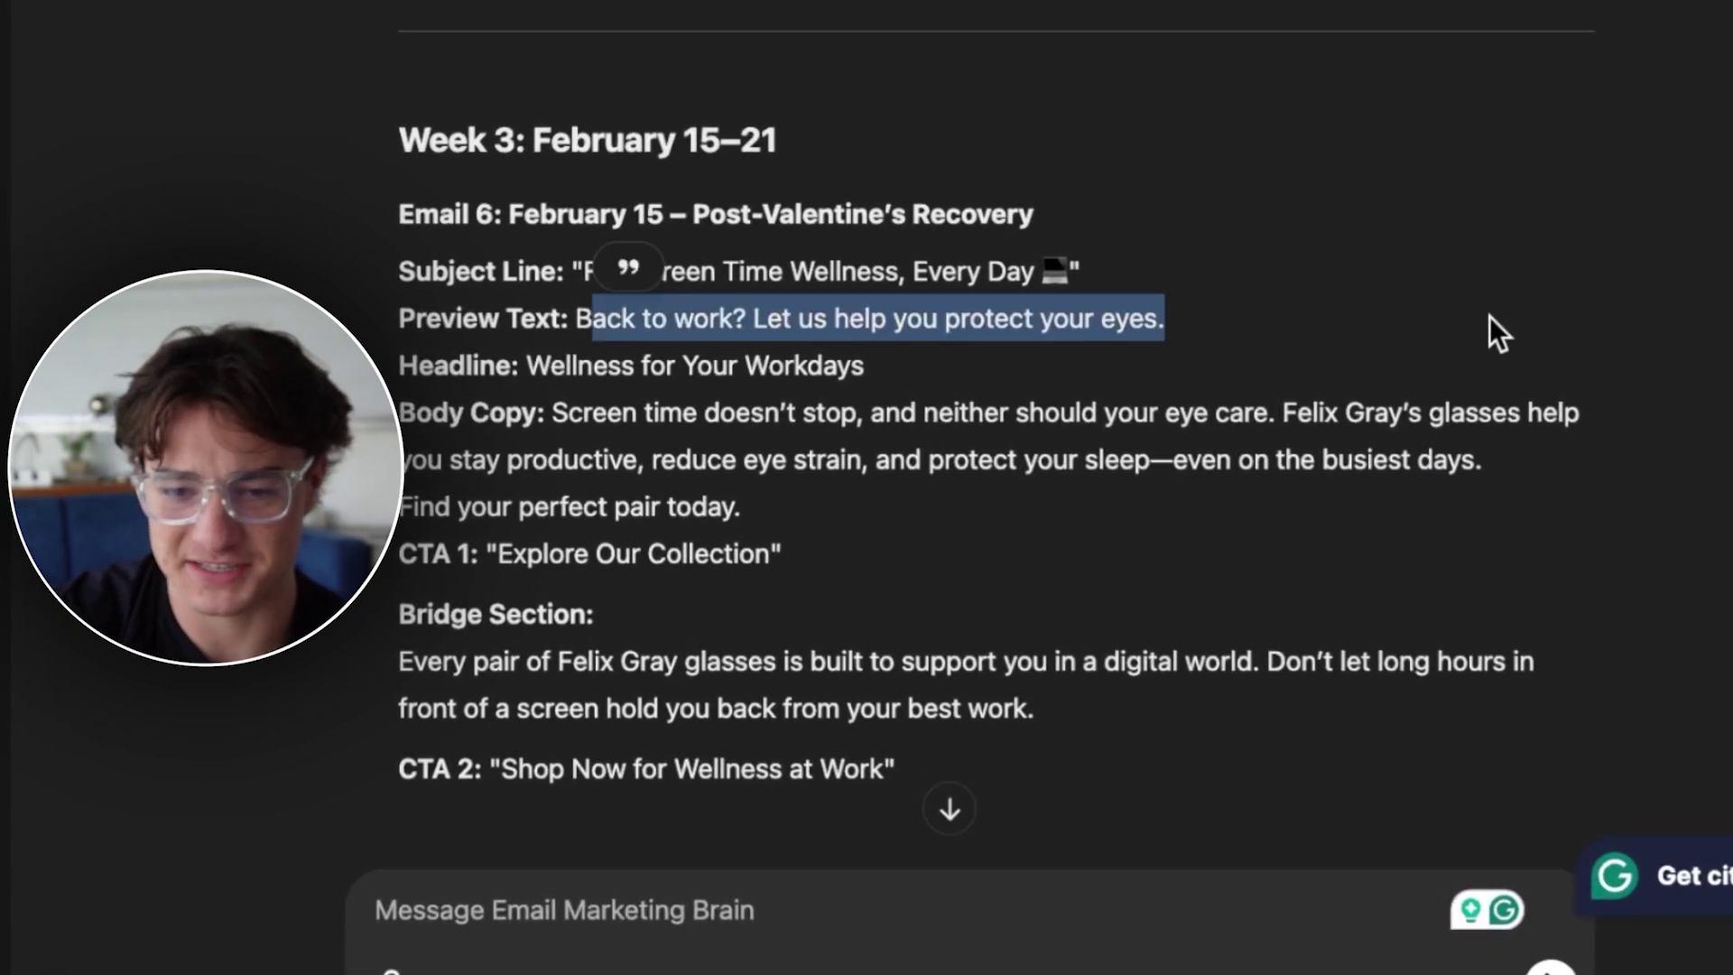
{"action": "scroll", "coordinate": [924, 536], "scroll_direction": "down", "scroll_amount": 1}
{"action": "left_click_drag", "start_coordinate": [553, 350], "coordinate": [812, 355]}
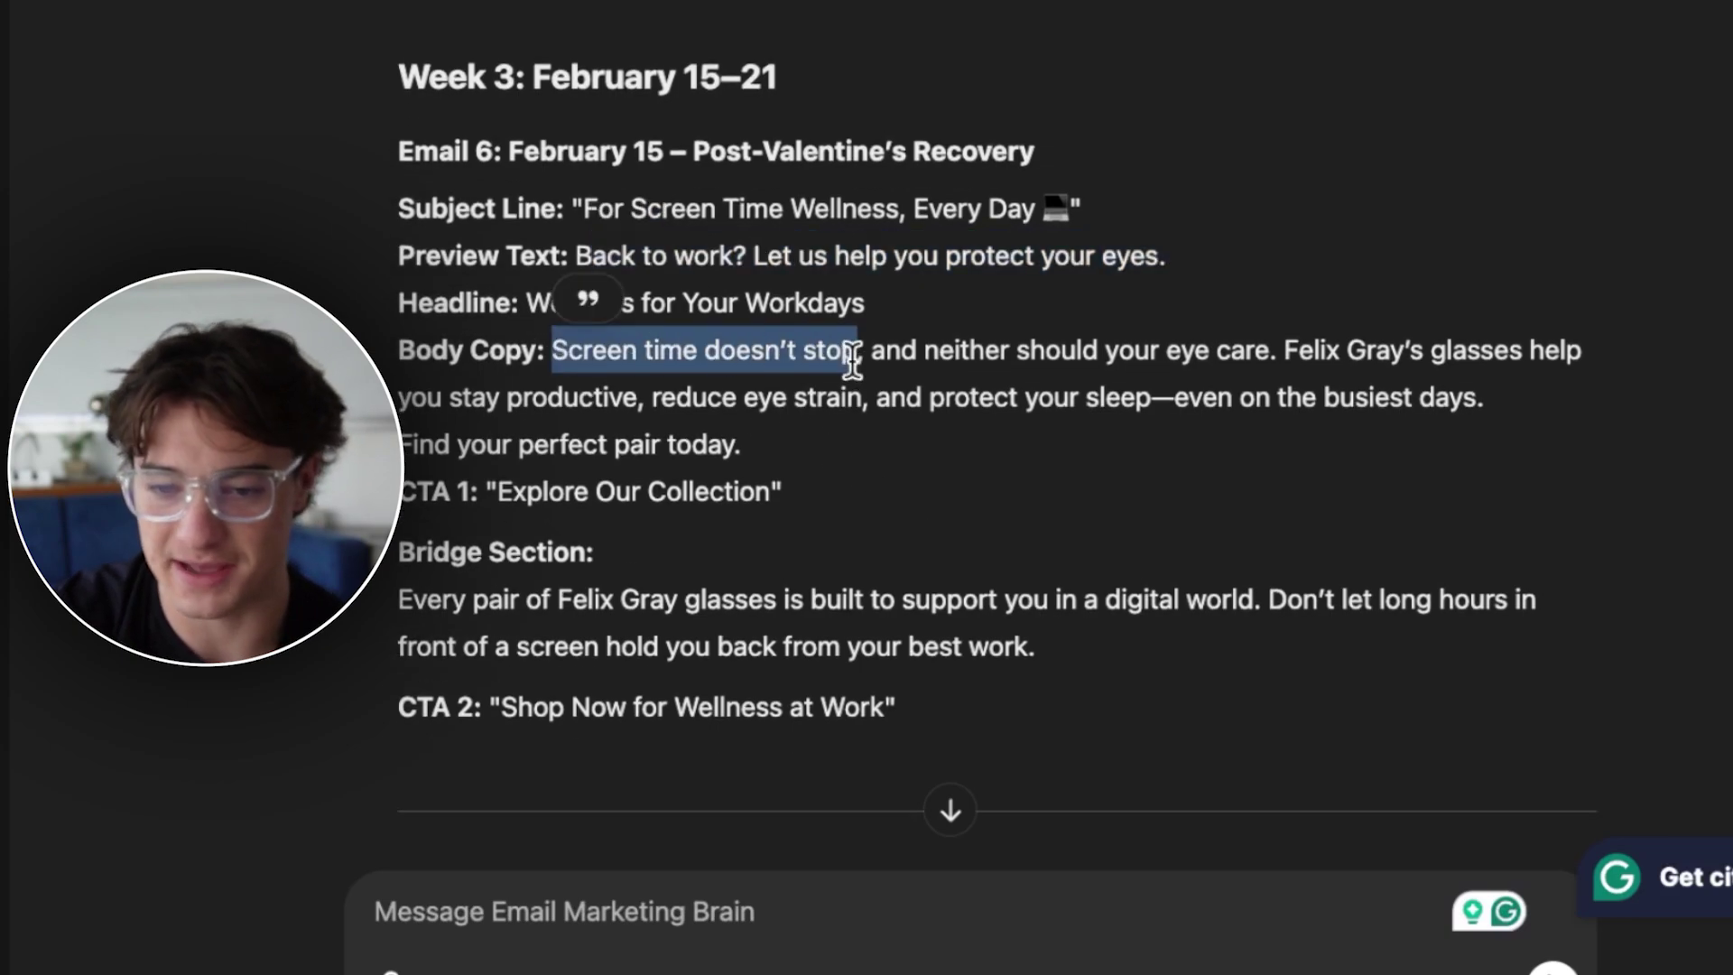
{"action": "scroll", "coordinate": [1313, 566], "scroll_direction": "down", "scroll_amount": 7}
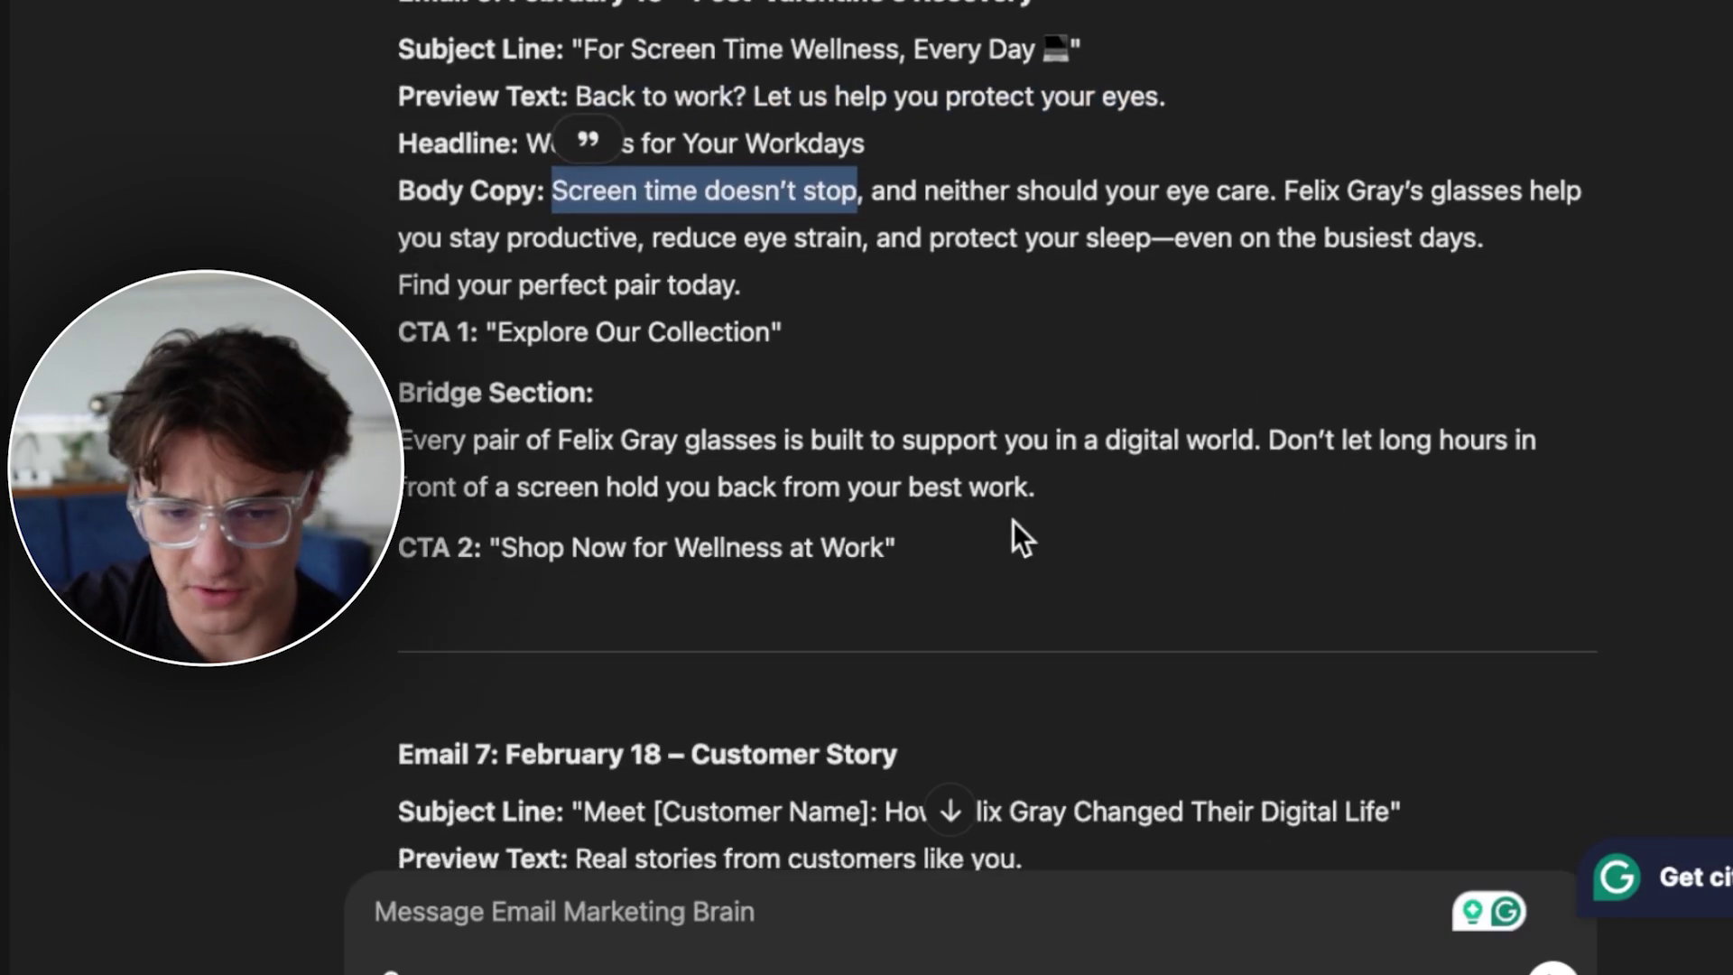
{"action": "scroll", "coordinate": [979, 495], "scroll_direction": "up", "scroll_amount": 1}
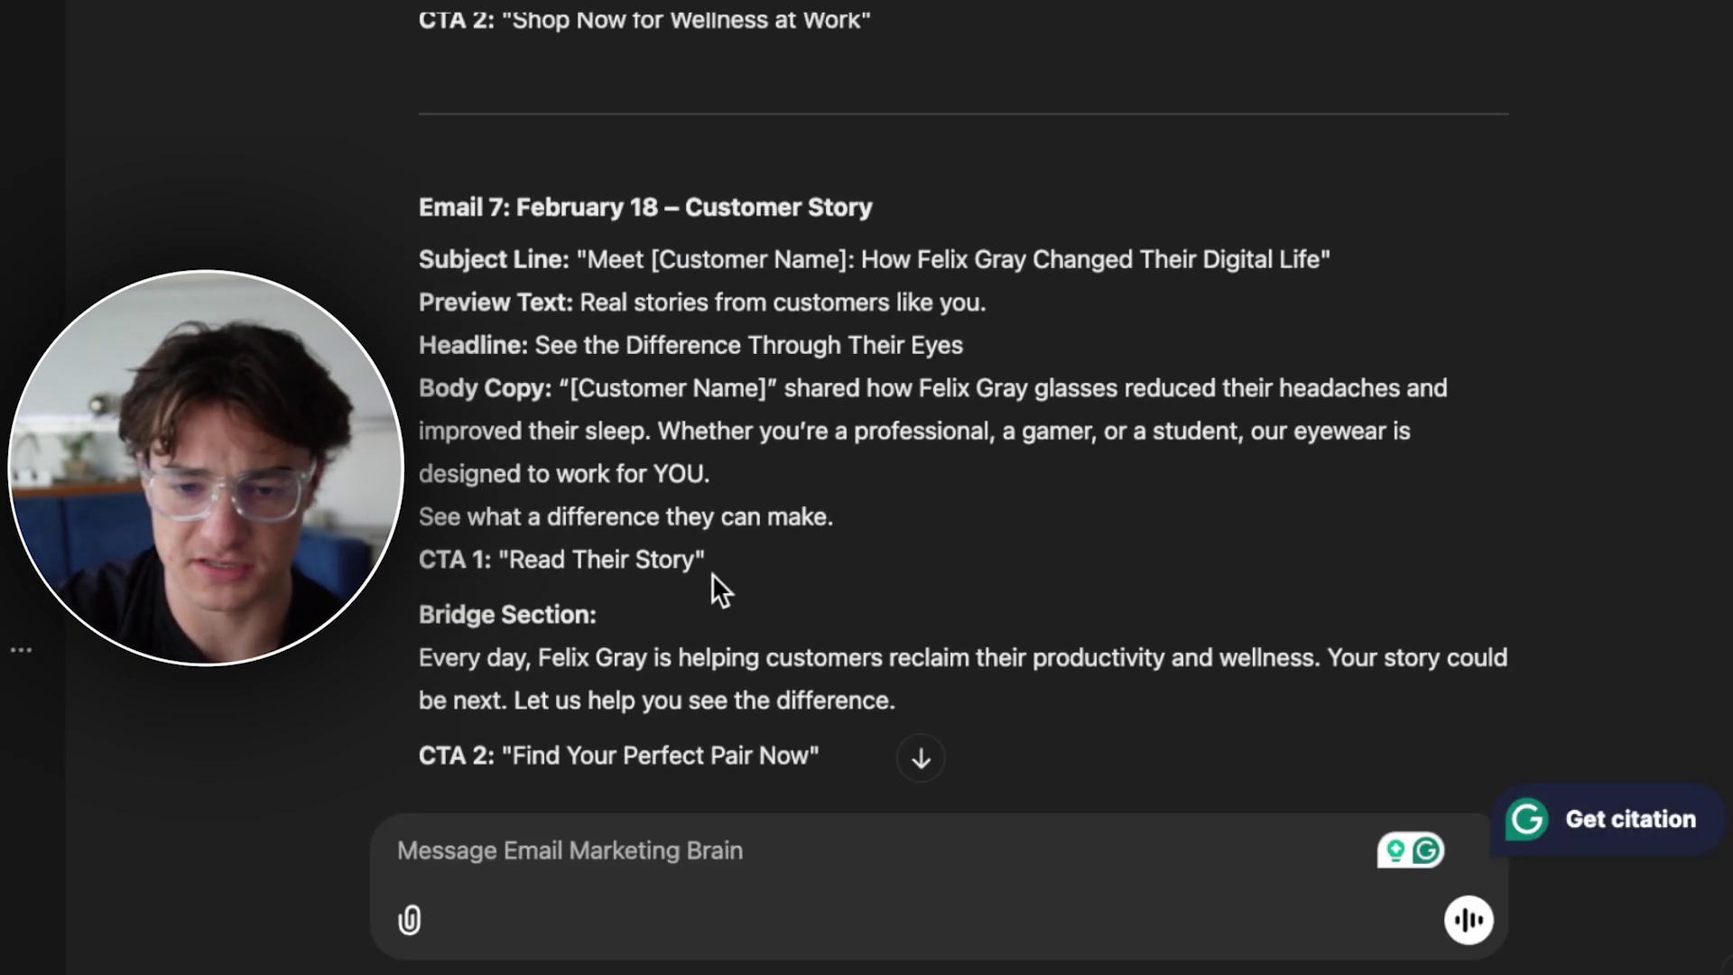
{"action": "left_click_drag", "start_coordinate": [695, 547], "coordinate": [370, 577]}
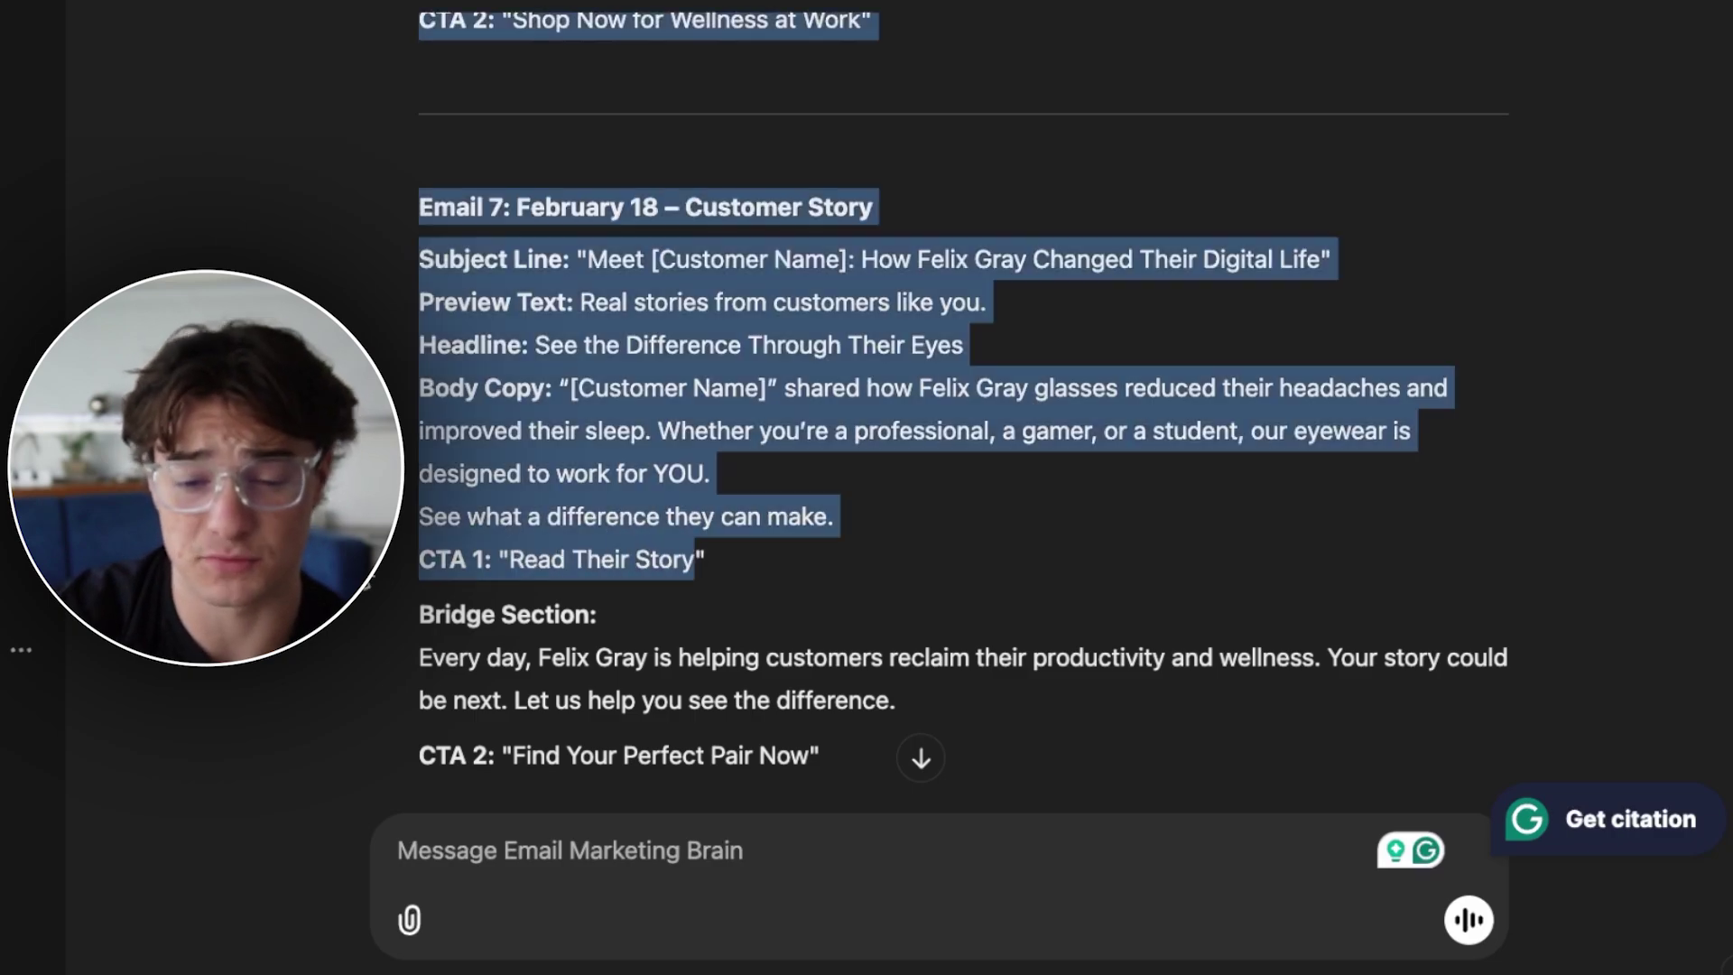
{"action": "left_click_drag", "start_coordinate": [470, 543], "coordinate": [472, 550]}
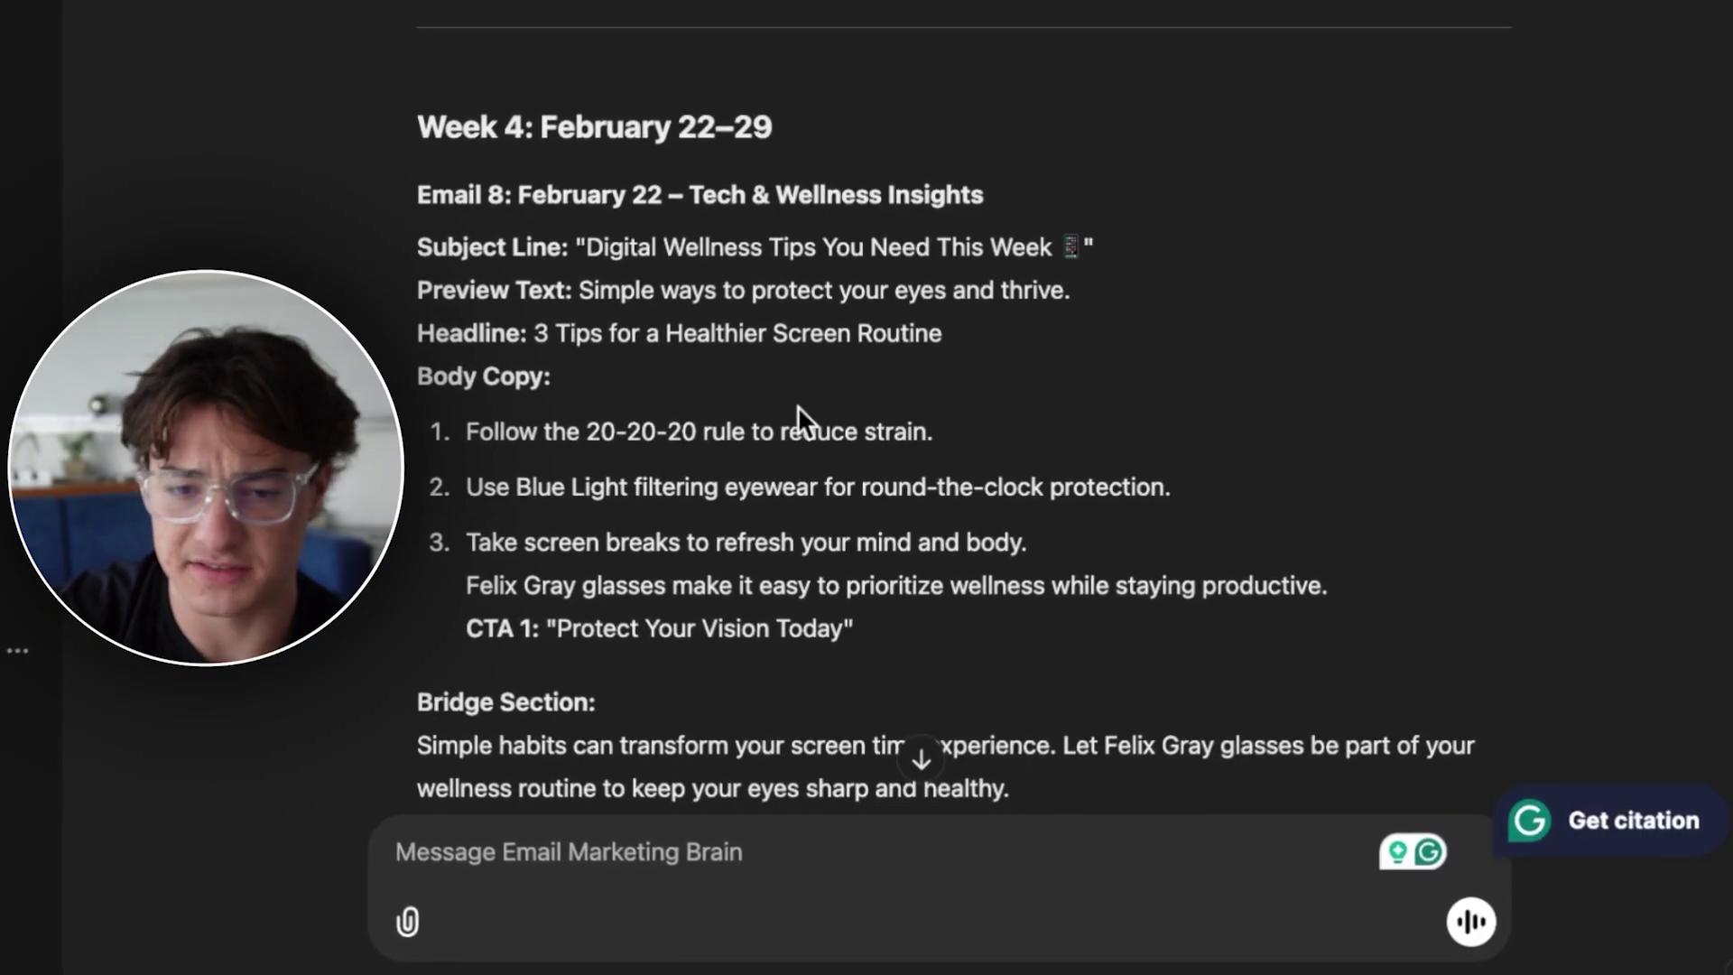
Read Email 8's Tech & Wellness Insights, selecting the Blue Light eyewear tip
{"action": "scroll", "coordinate": [798, 404], "scroll_direction": "down", "scroll_amount": 1}
{"action": "left_click_drag", "start_coordinate": [454, 386], "coordinate": [943, 388]}
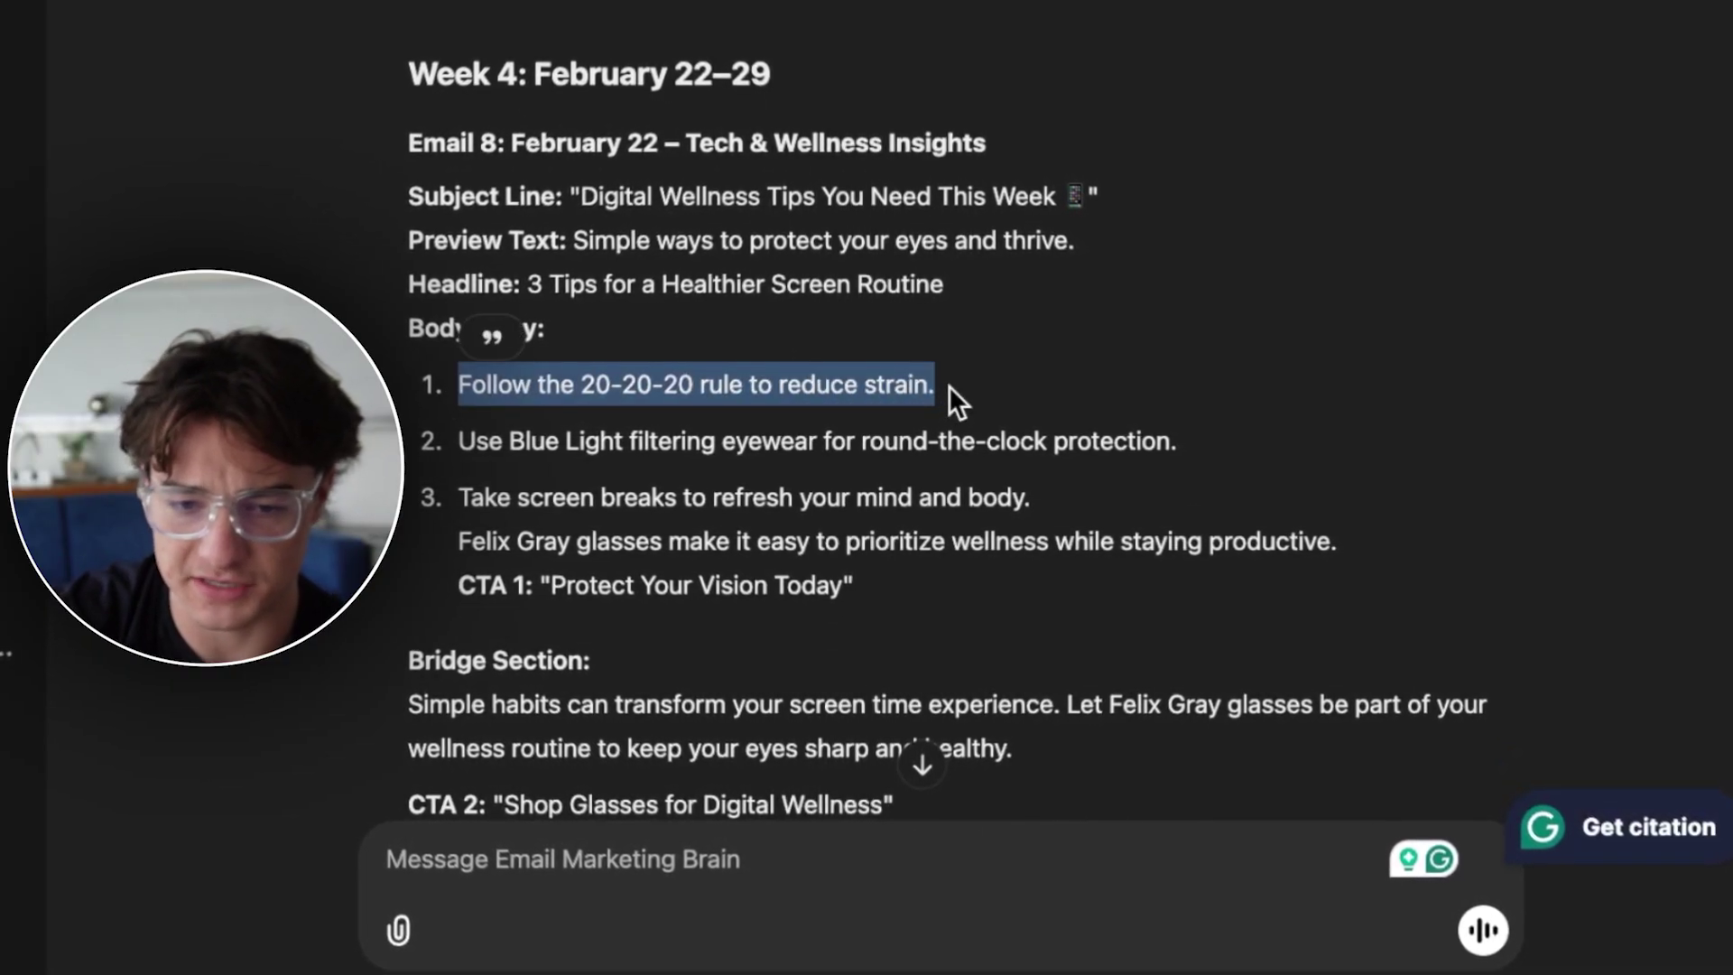
{"action": "triple_click", "coordinate": [729, 442]}
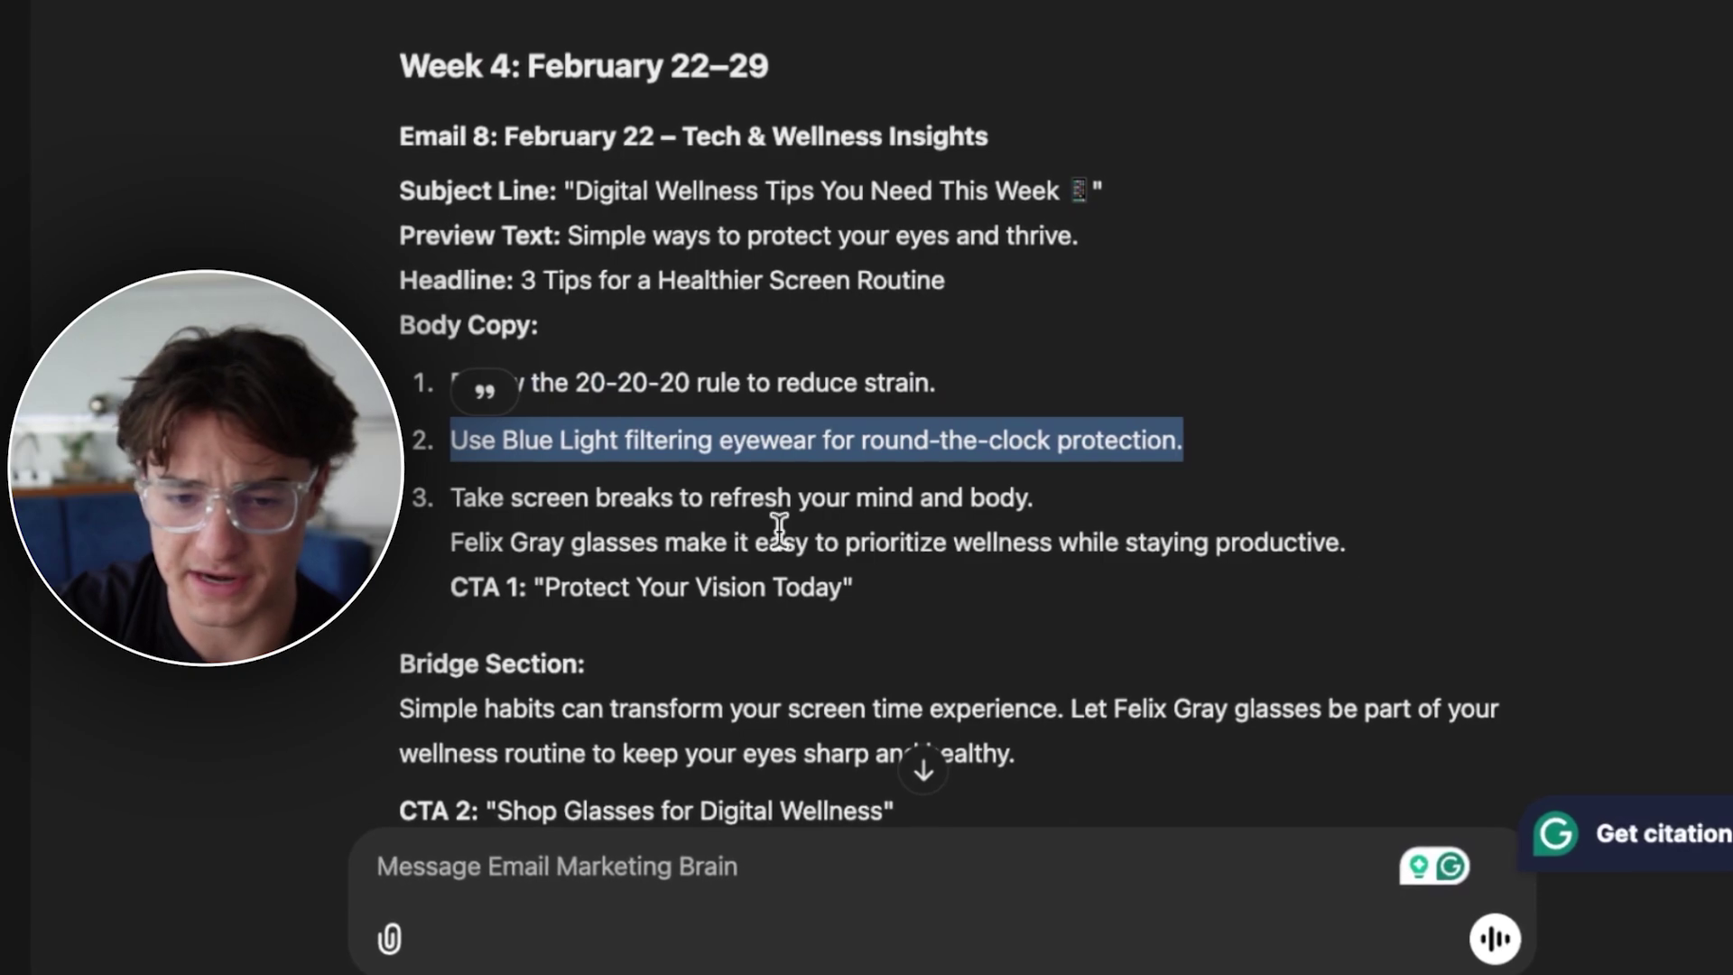
{"action": "scroll", "coordinate": [778, 531], "scroll_direction": "down", "scroll_amount": 1}
{"action": "scroll", "coordinate": [794, 588], "scroll_direction": "down", "scroll_amount": 5}
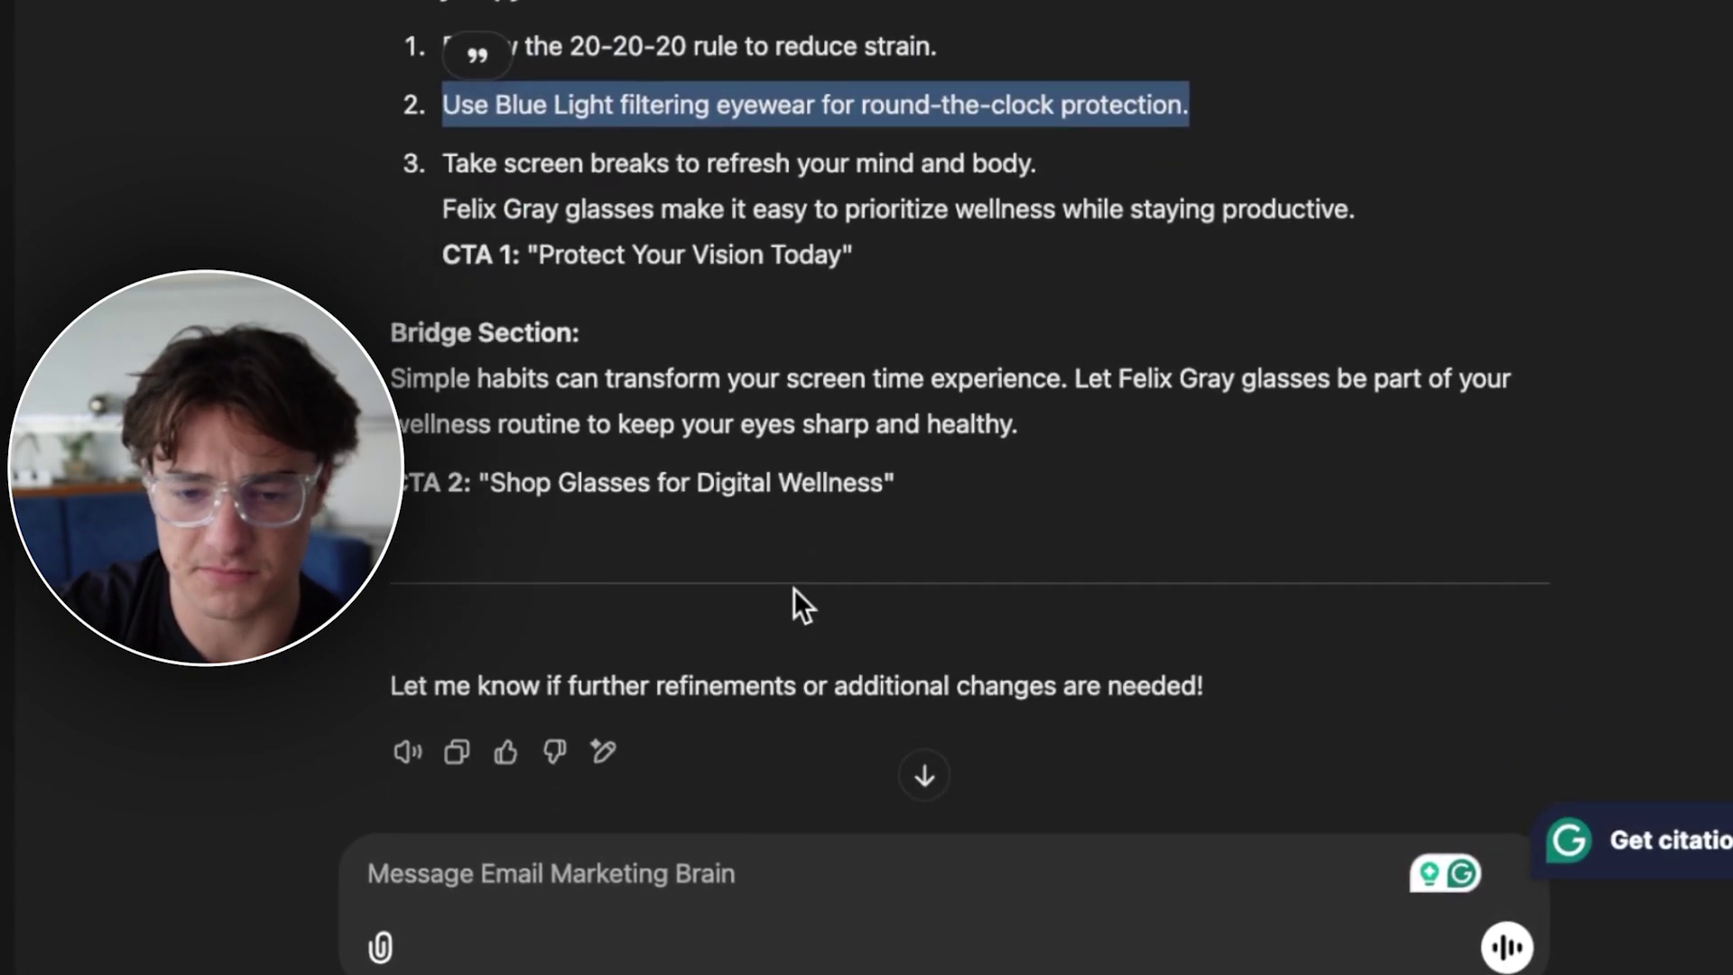
{"action": "scroll", "coordinate": [840, 684], "scroll_direction": "up", "scroll_amount": 5}
{"action": "scroll", "coordinate": [837, 685], "scroll_direction": "down", "scroll_amount": 5}
{"action": "scroll", "coordinate": [836, 685], "scroll_direction": "up", "scroll_amount": 5}
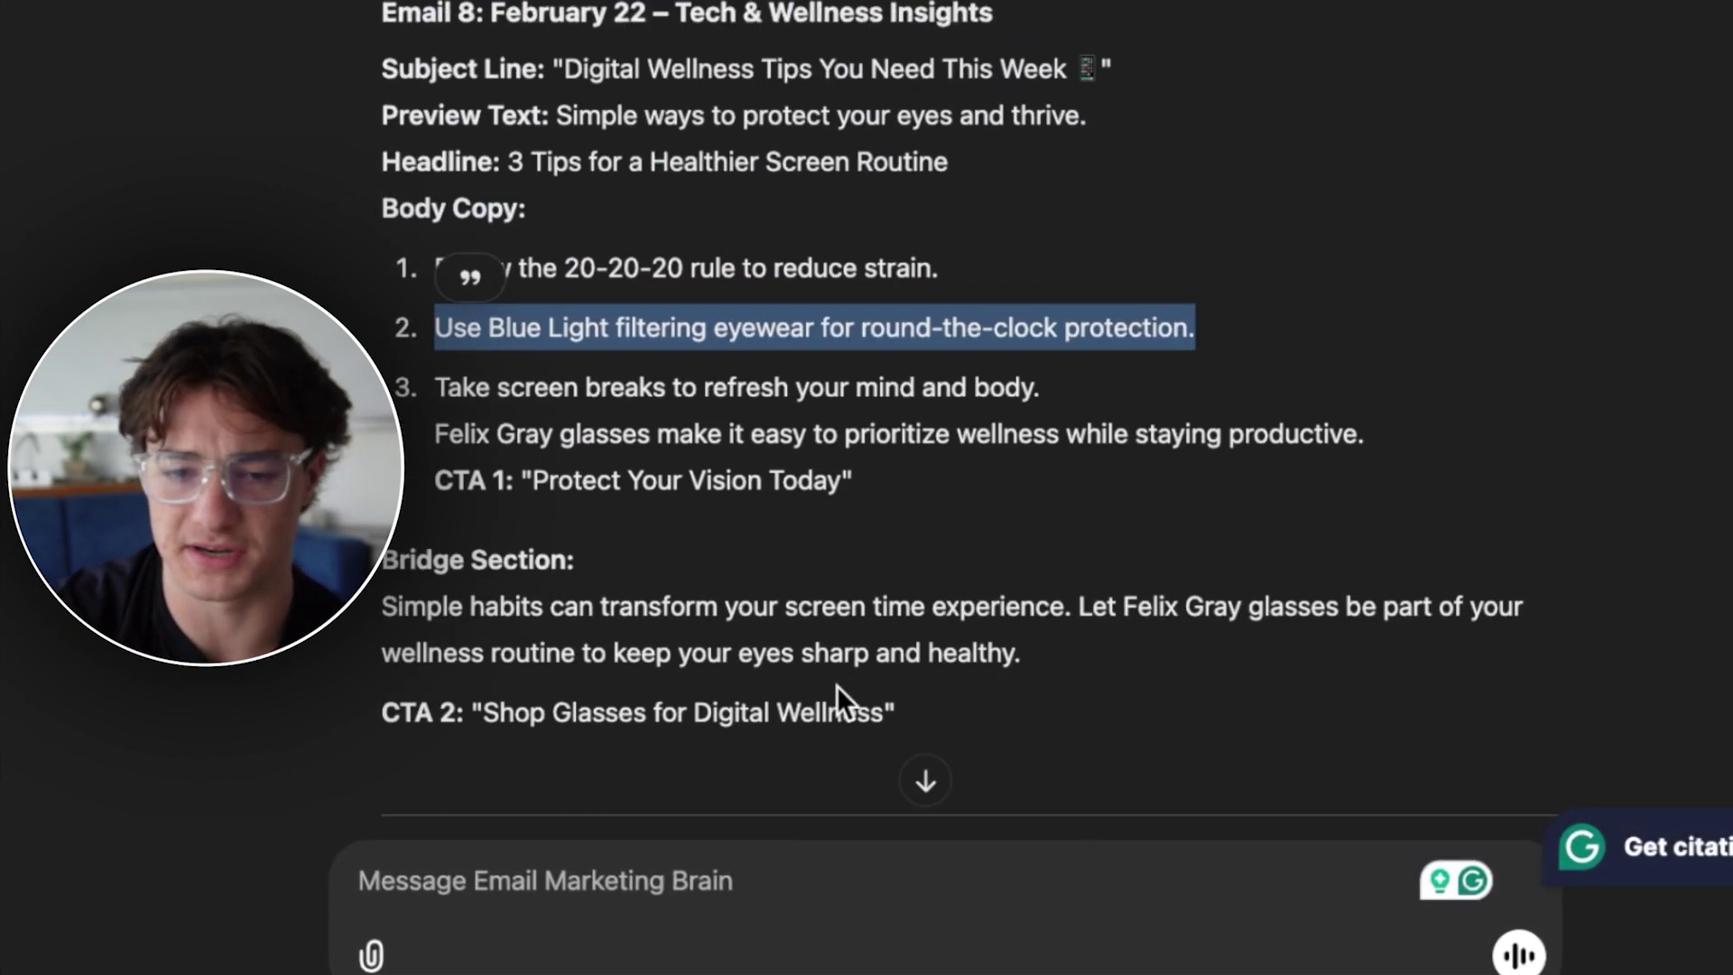